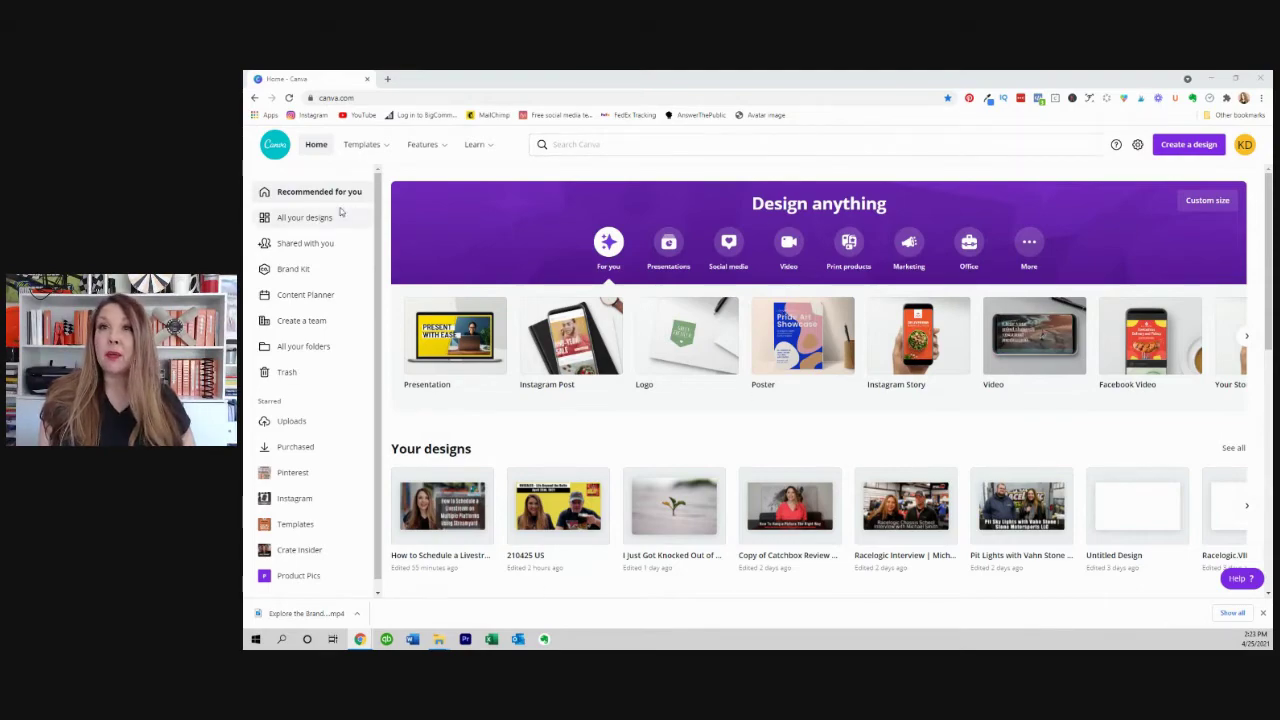
Open All your designs and scroll through the saved designs.
{"action": "left_click", "coordinate": [309, 219]}
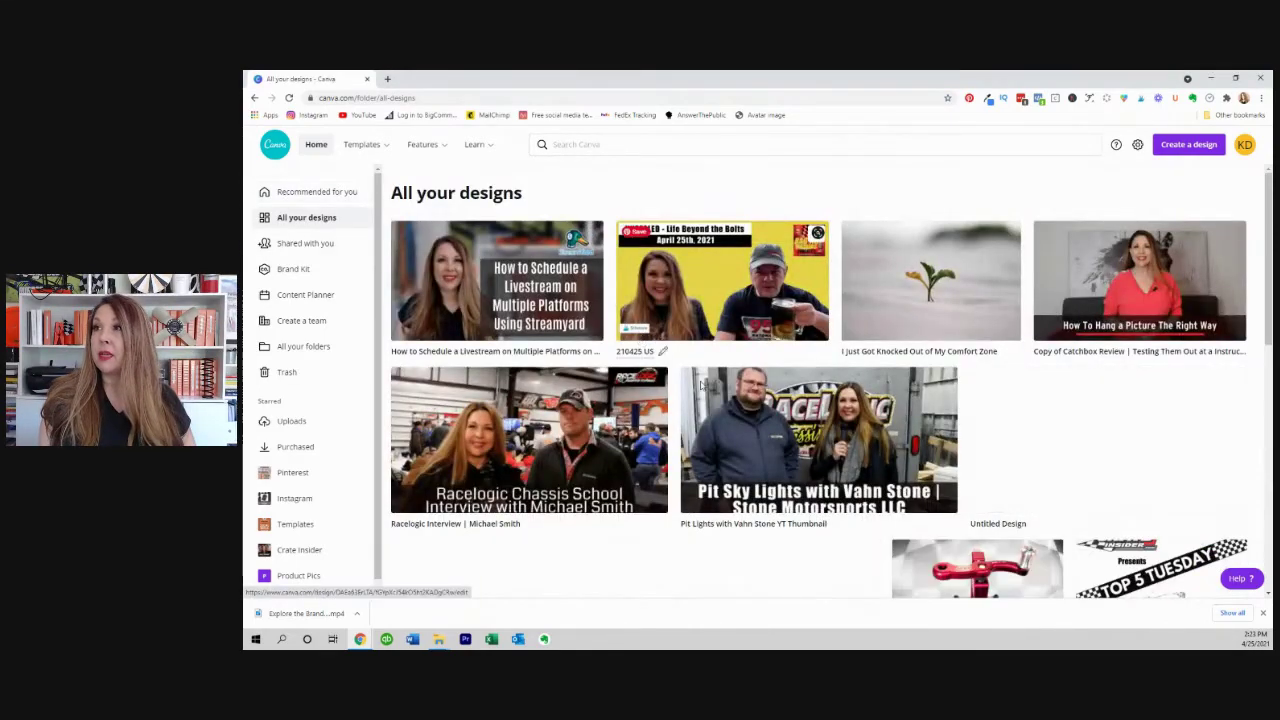
{"action": "scroll", "coordinate": [701, 386], "scroll_direction": "down", "scroll_amount": 5}
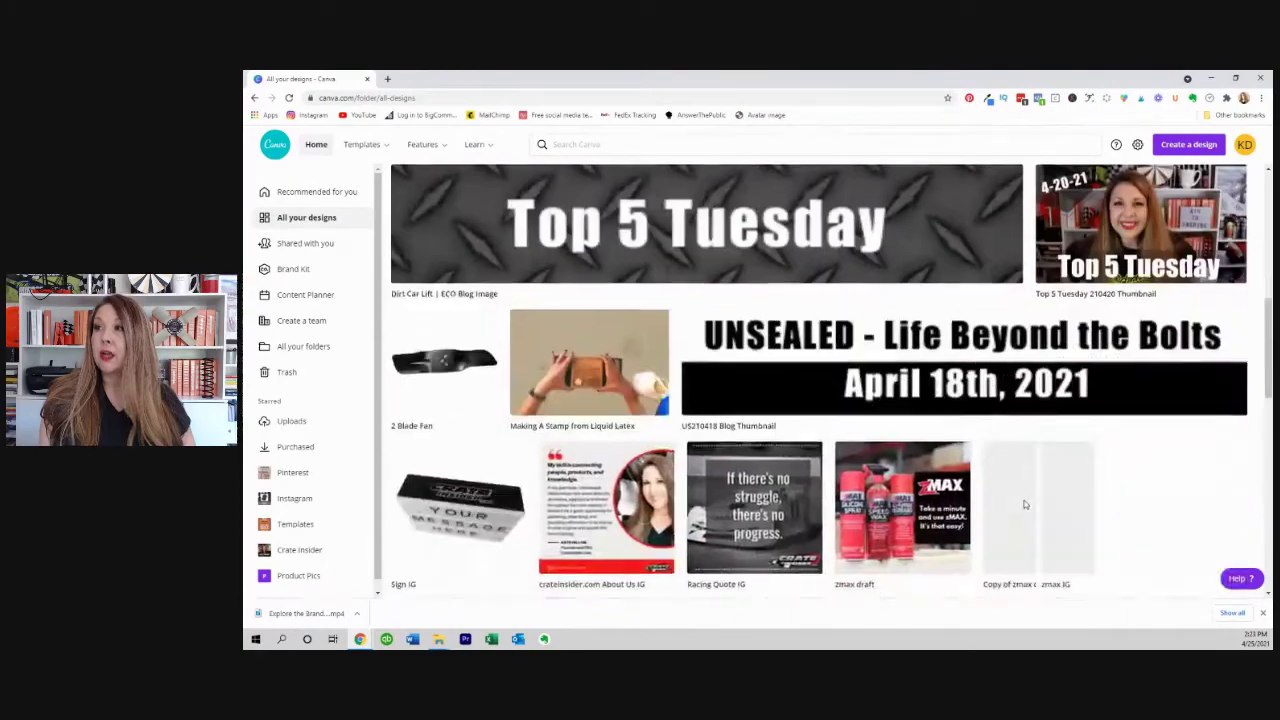
{"action": "scroll", "coordinate": [1024, 504], "scroll_direction": "down", "scroll_amount": 15}
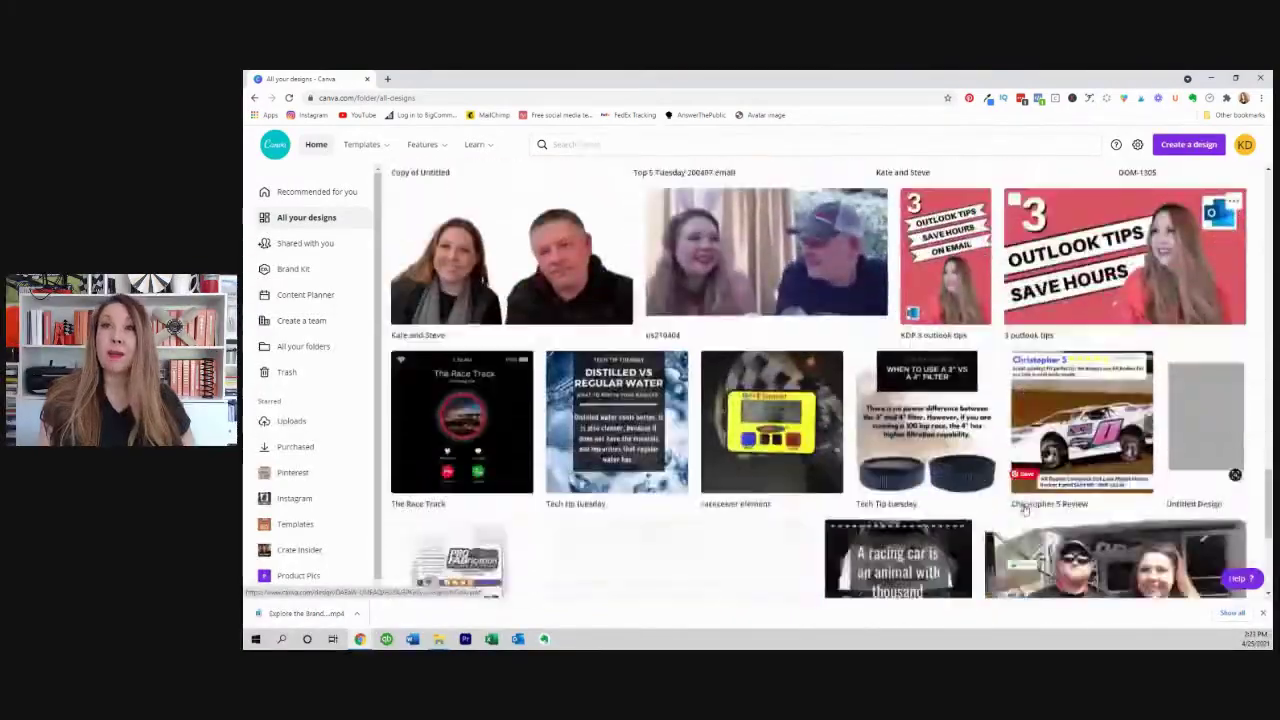
{"action": "scroll", "coordinate": [1024, 510], "scroll_direction": "down", "scroll_amount": 15}
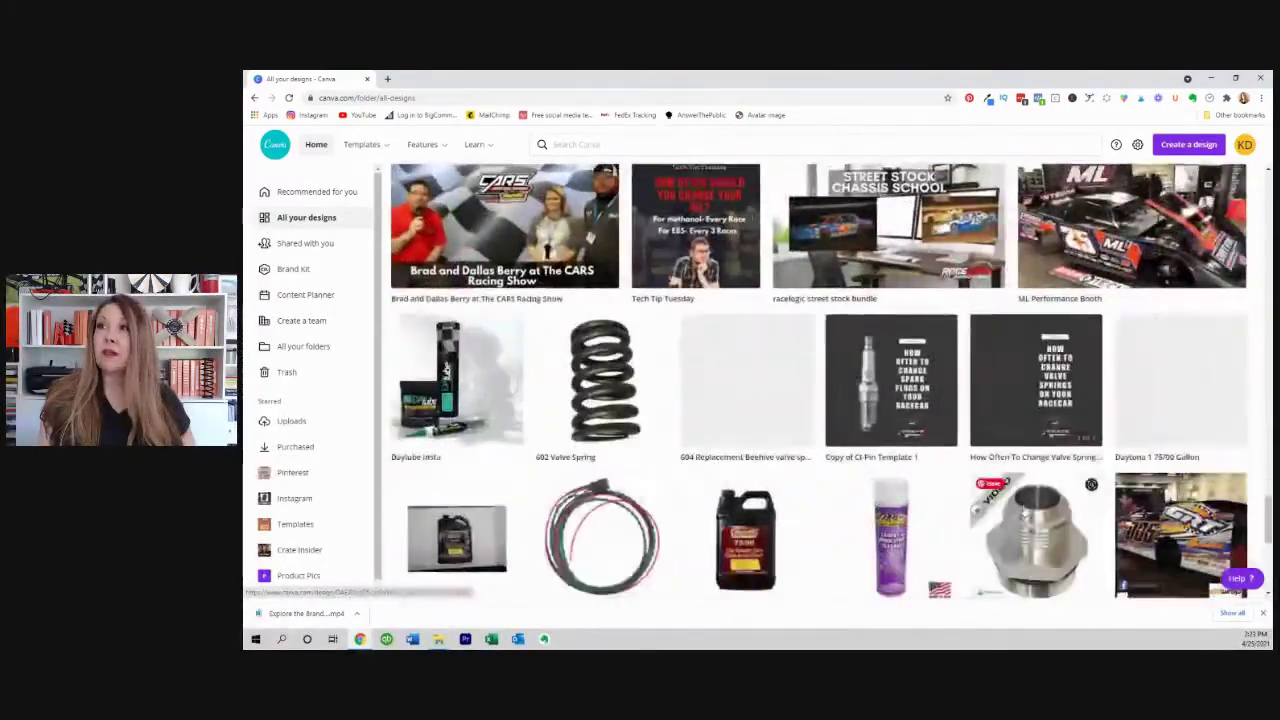
{"action": "scroll", "coordinate": [1091, 484], "scroll_direction": "down", "scroll_amount": 15}
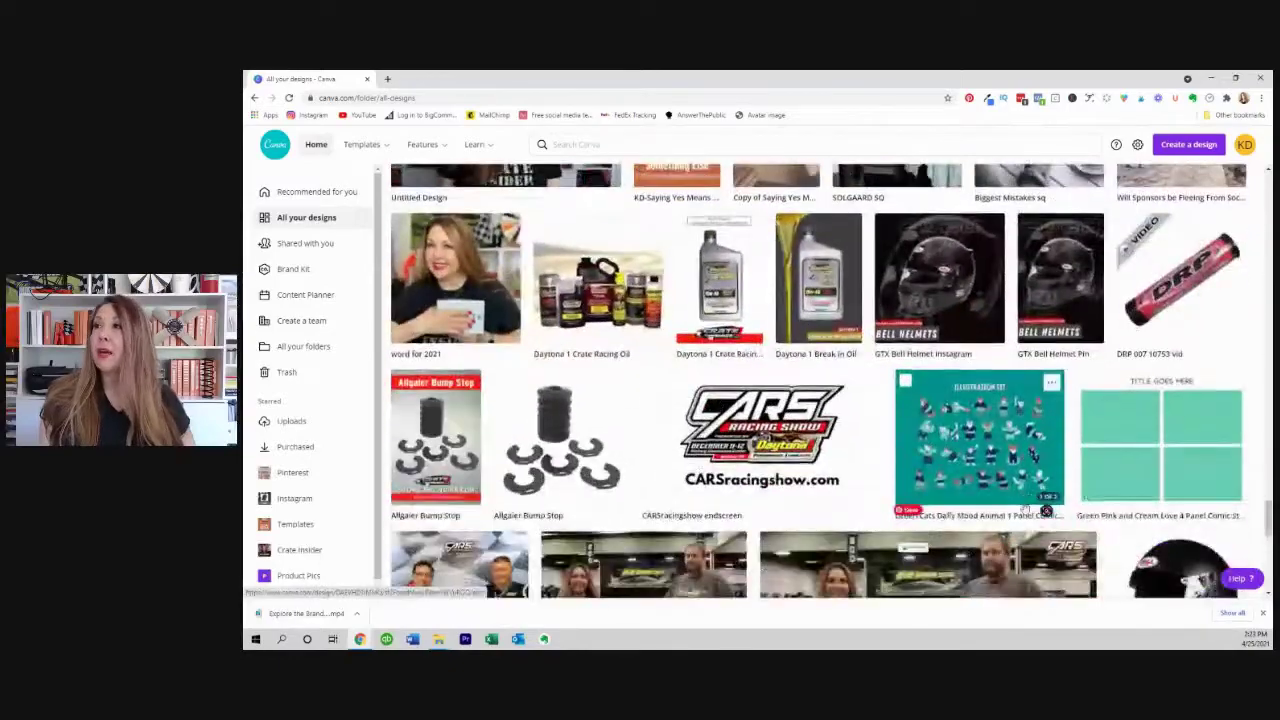
{"action": "scroll", "coordinate": [1040, 510], "scroll_direction": "down", "scroll_amount": 15}
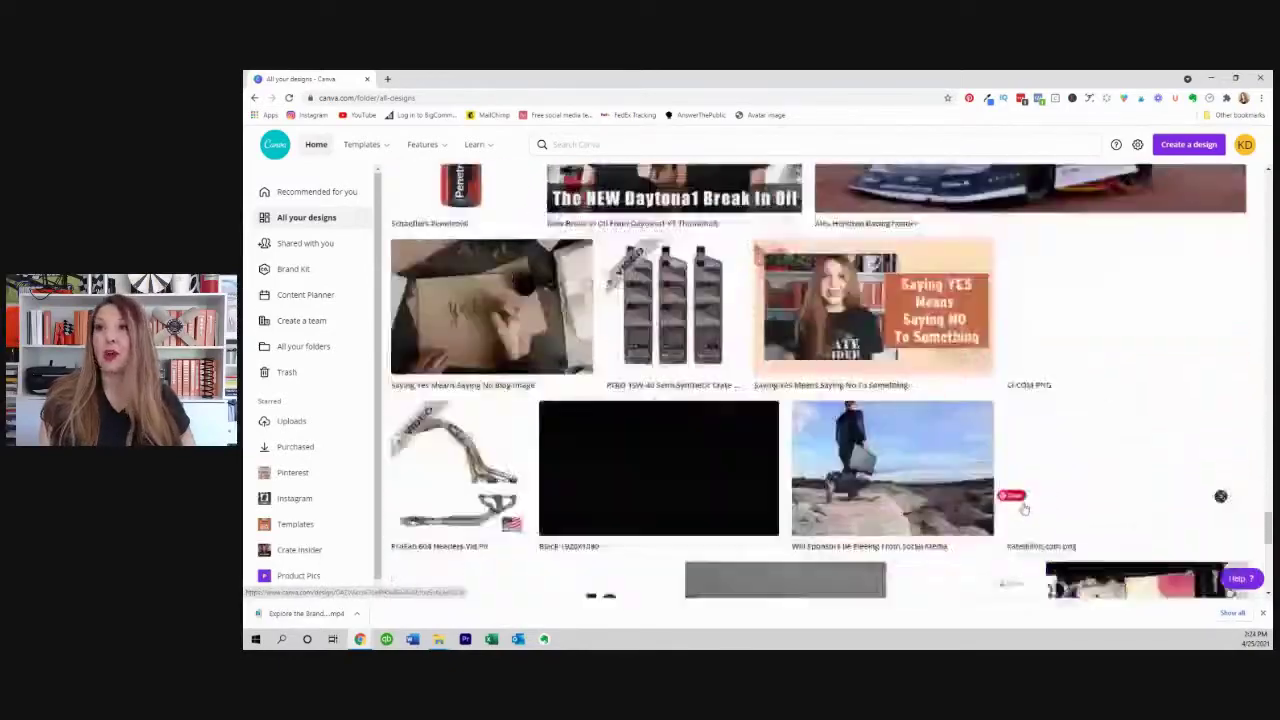
{"action": "scroll", "coordinate": [1024, 509], "scroll_direction": "down", "scroll_amount": 15}
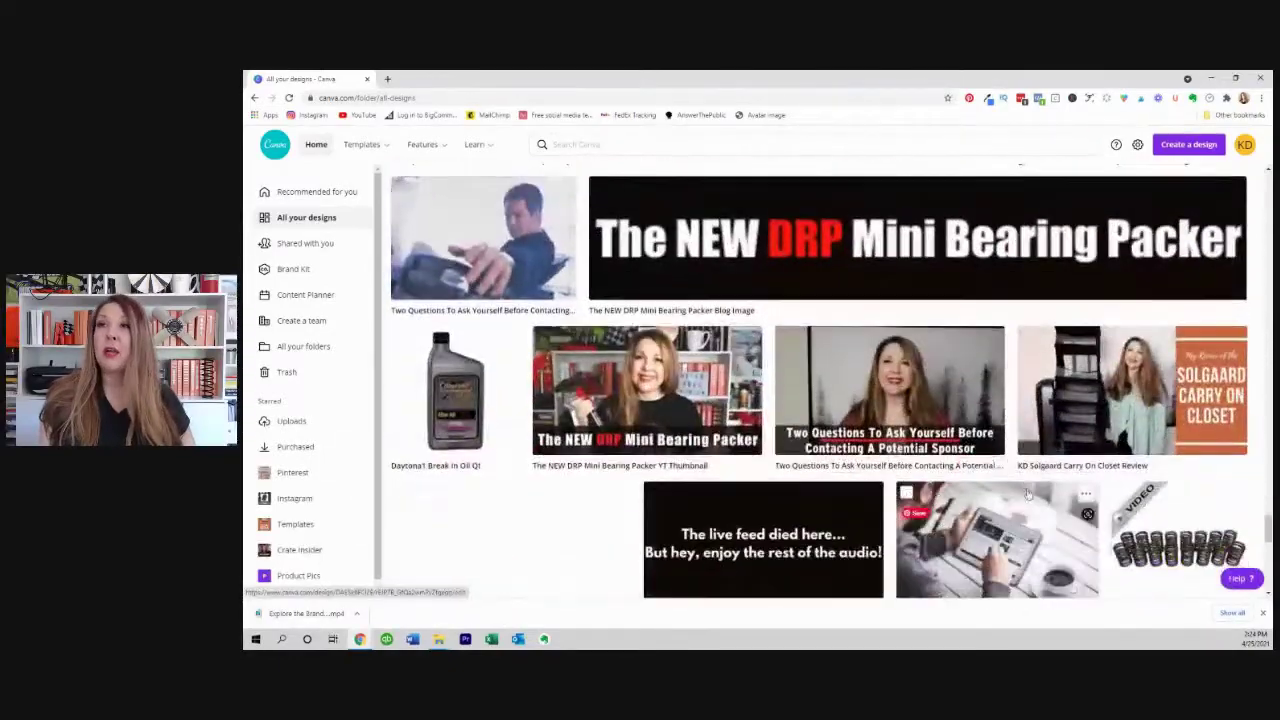
{"action": "scroll", "coordinate": [1027, 494], "scroll_direction": "down", "scroll_amount": 3}
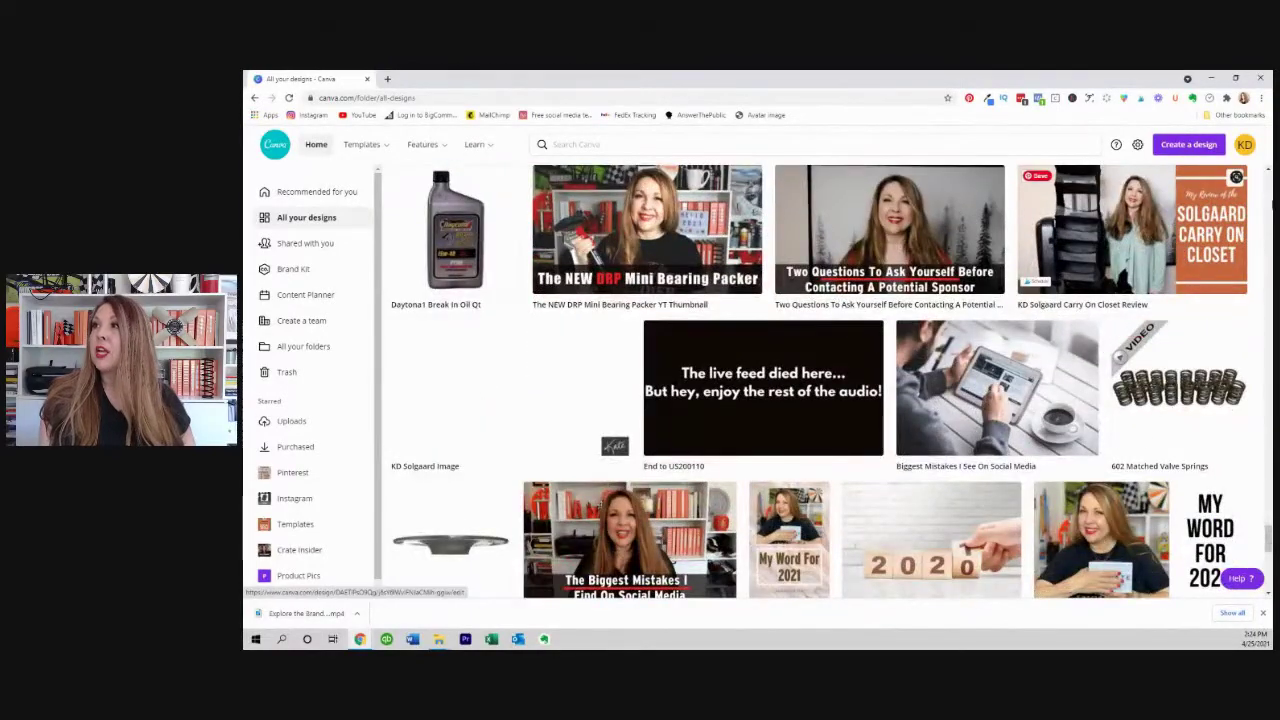
Start a new custom-size design at 1280 x 720 px.
{"action": "left_click", "coordinate": [1183, 147]}
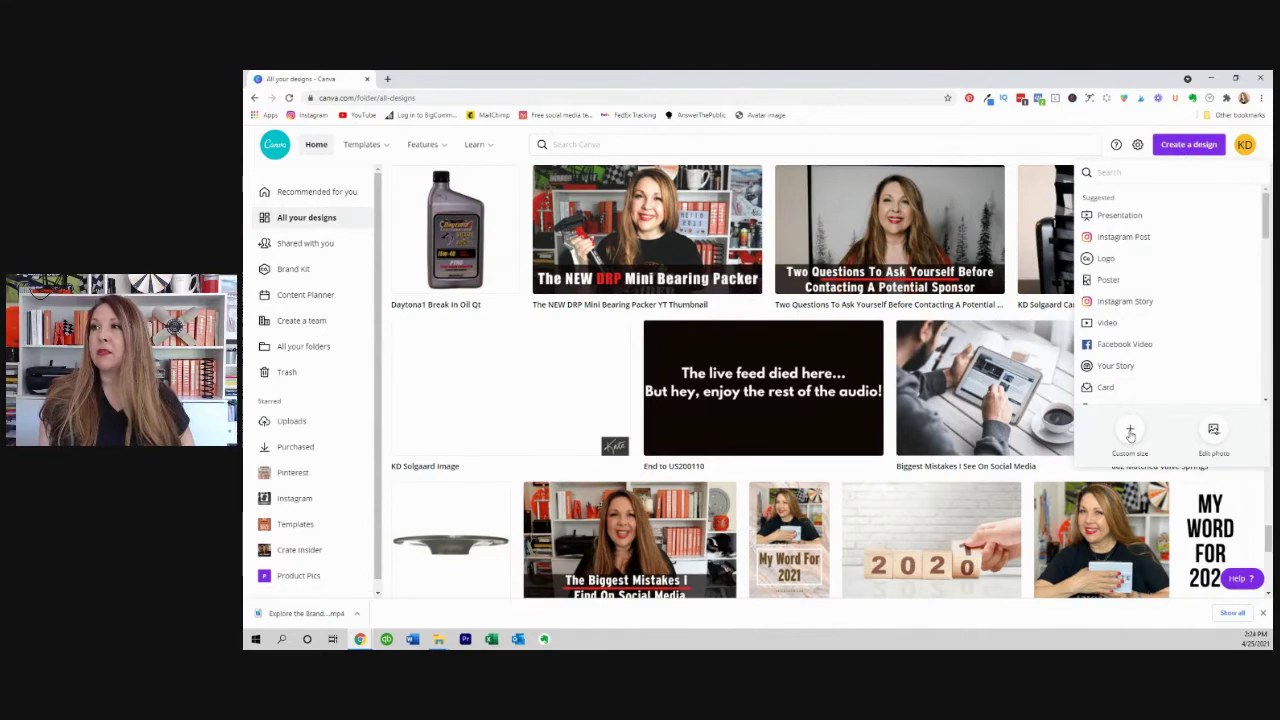
{"action": "left_click", "coordinate": [1130, 431]}
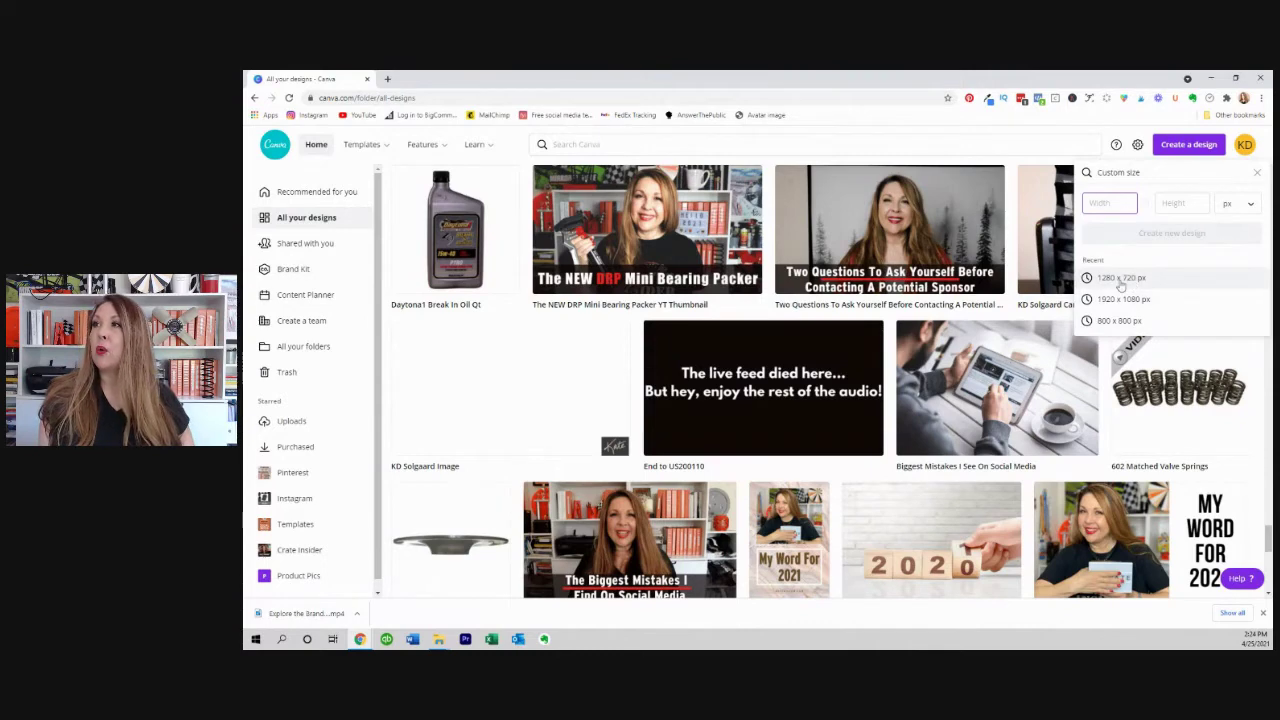
{"action": "left_click", "coordinate": [1120, 279]}
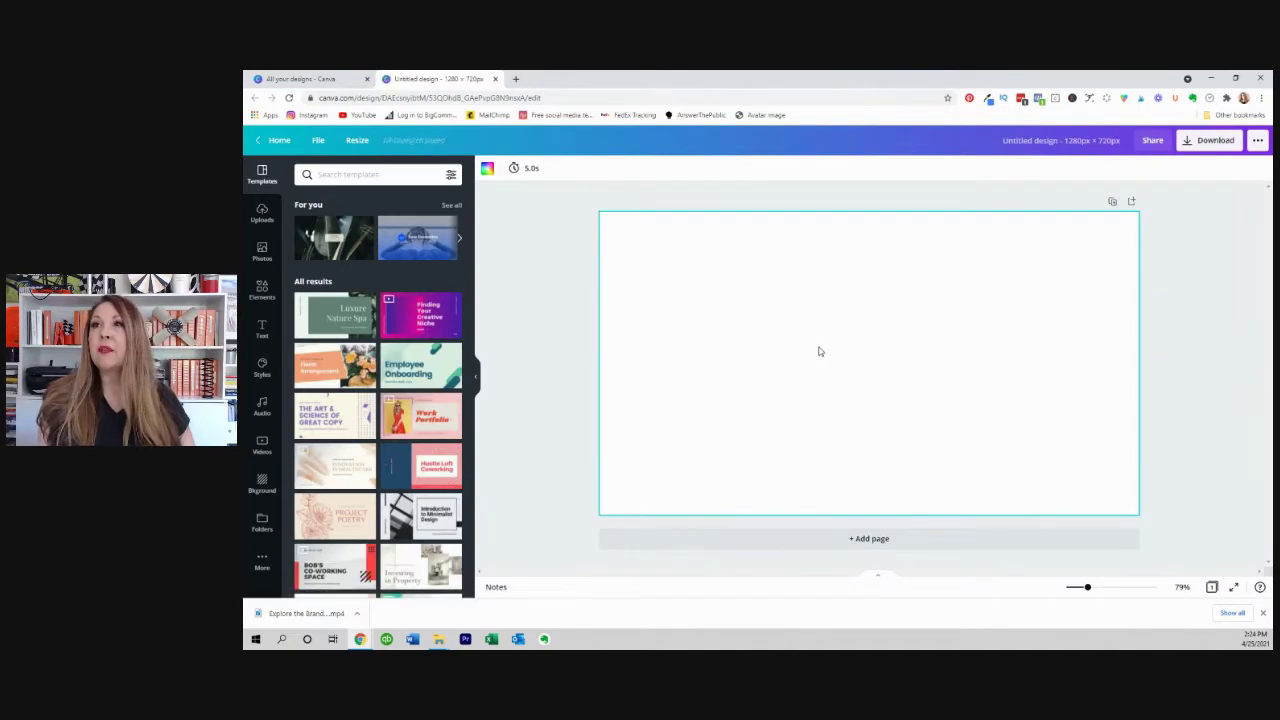
Make the blank 1280 x 720 page background black.
{"action": "left_click", "coordinate": [488, 169]}
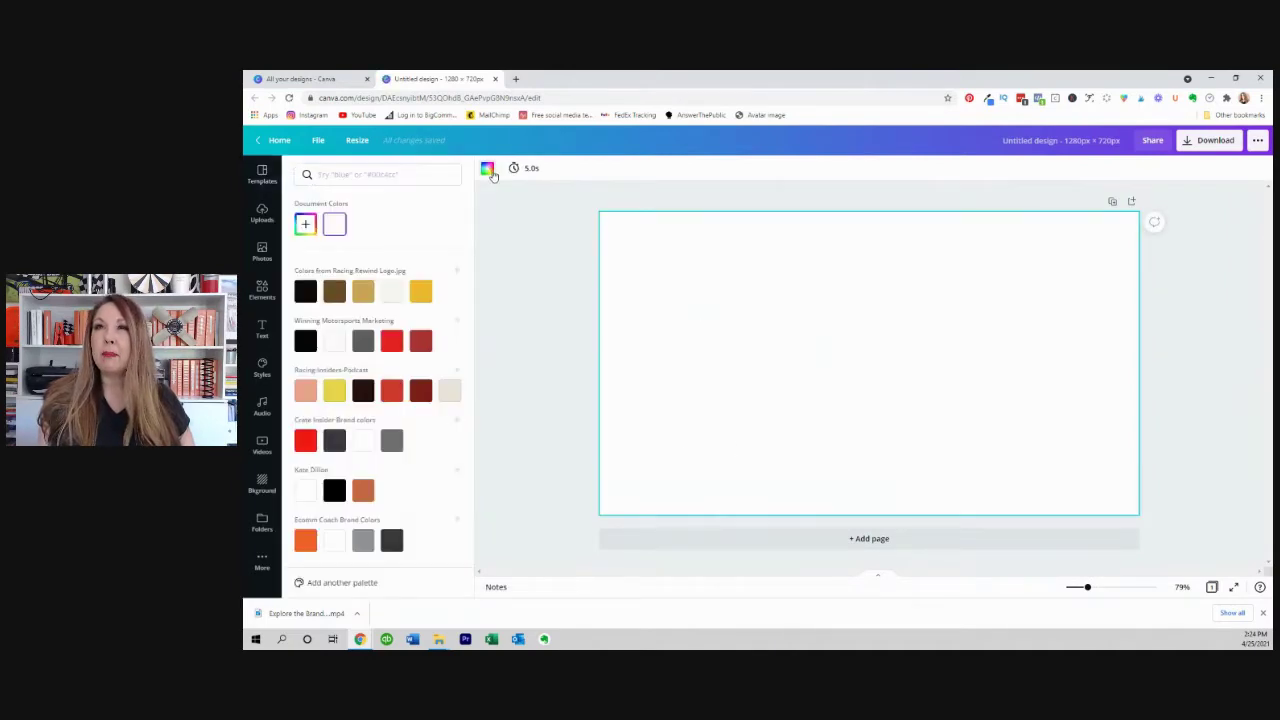
{"action": "left_click", "coordinate": [305, 291]}
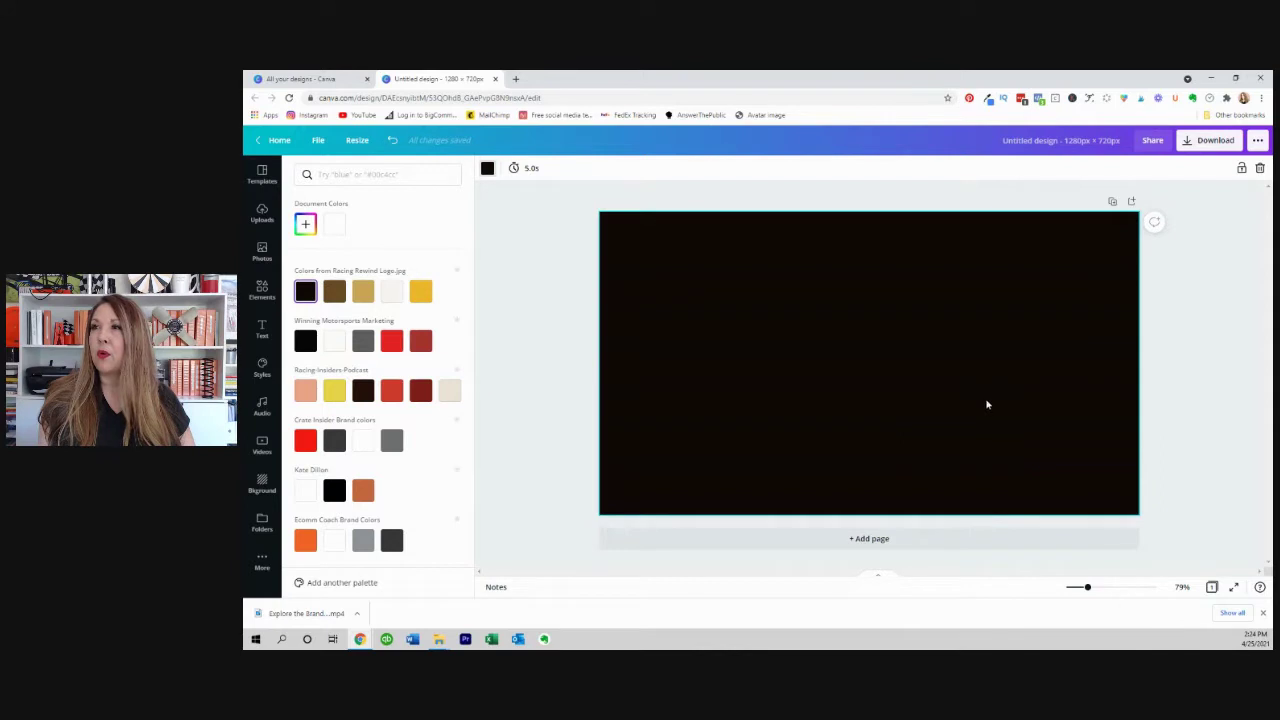
{"action": "left_click", "coordinate": [1205, 383]}
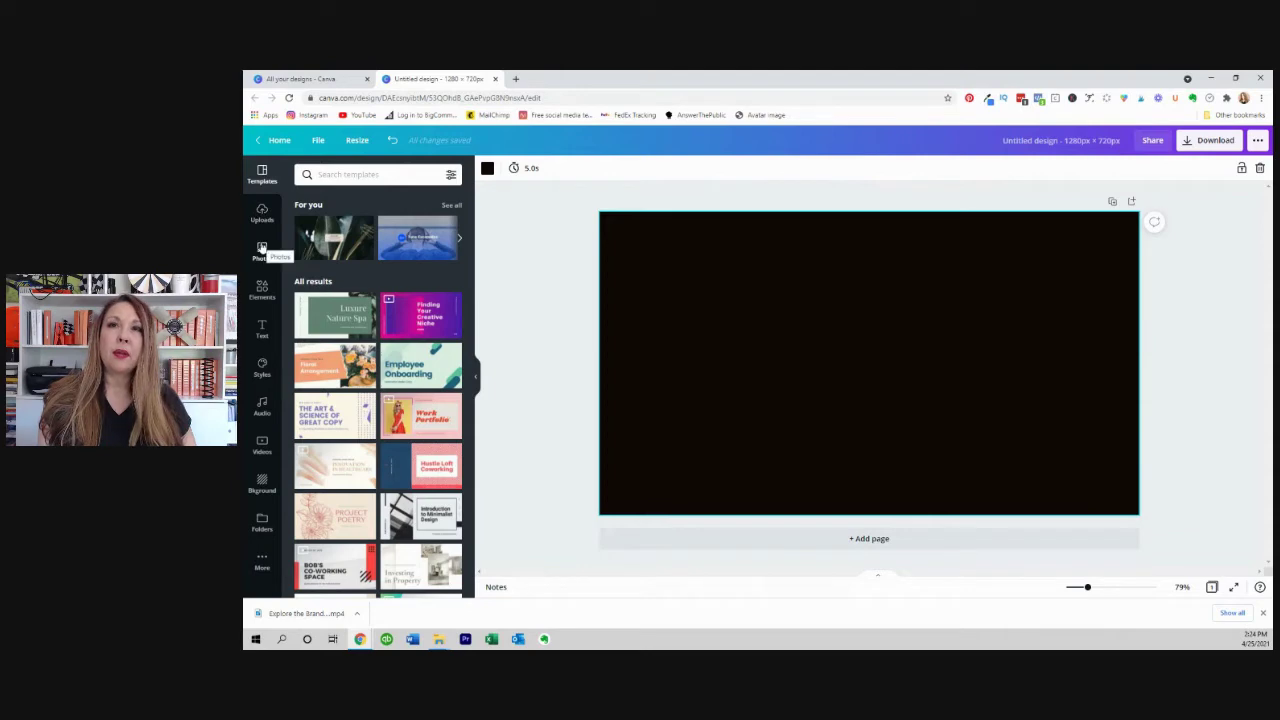
{"action": "left_click", "coordinate": [262, 250]}
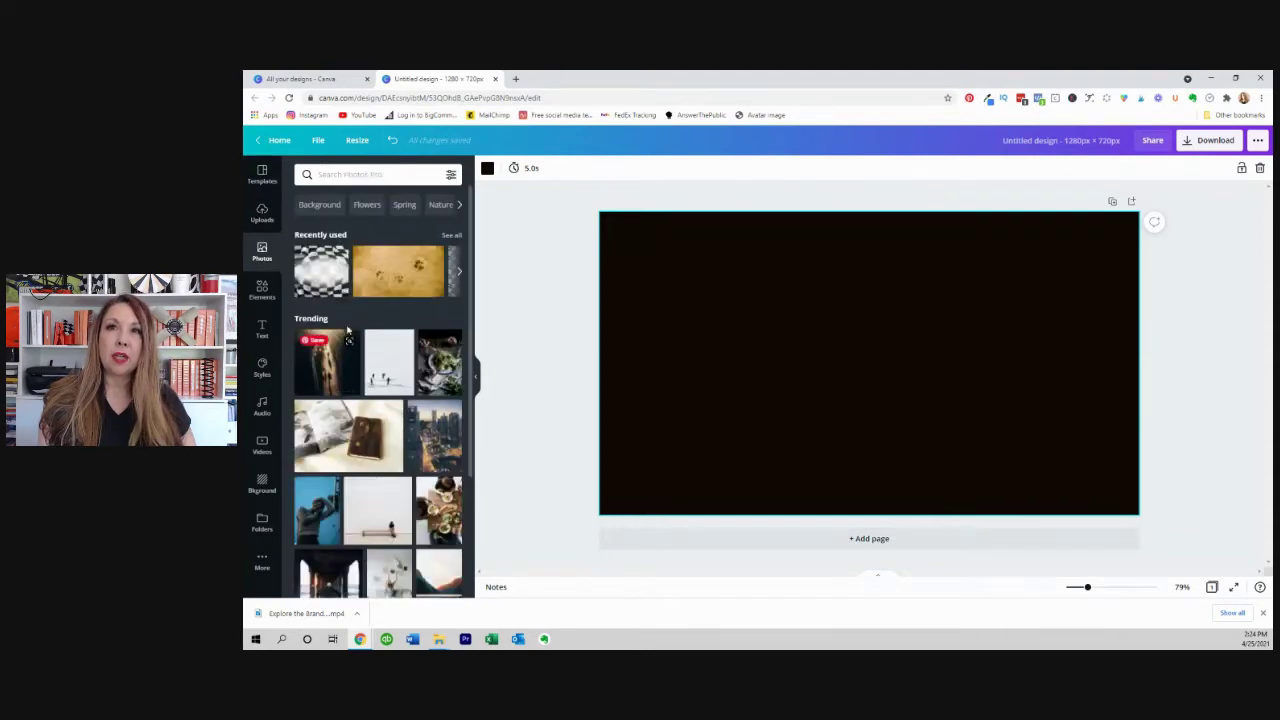
Browse the Elements, Text, Styles, Audio, Videos and Backgrounds libraries.
{"action": "left_click", "coordinate": [264, 289]}
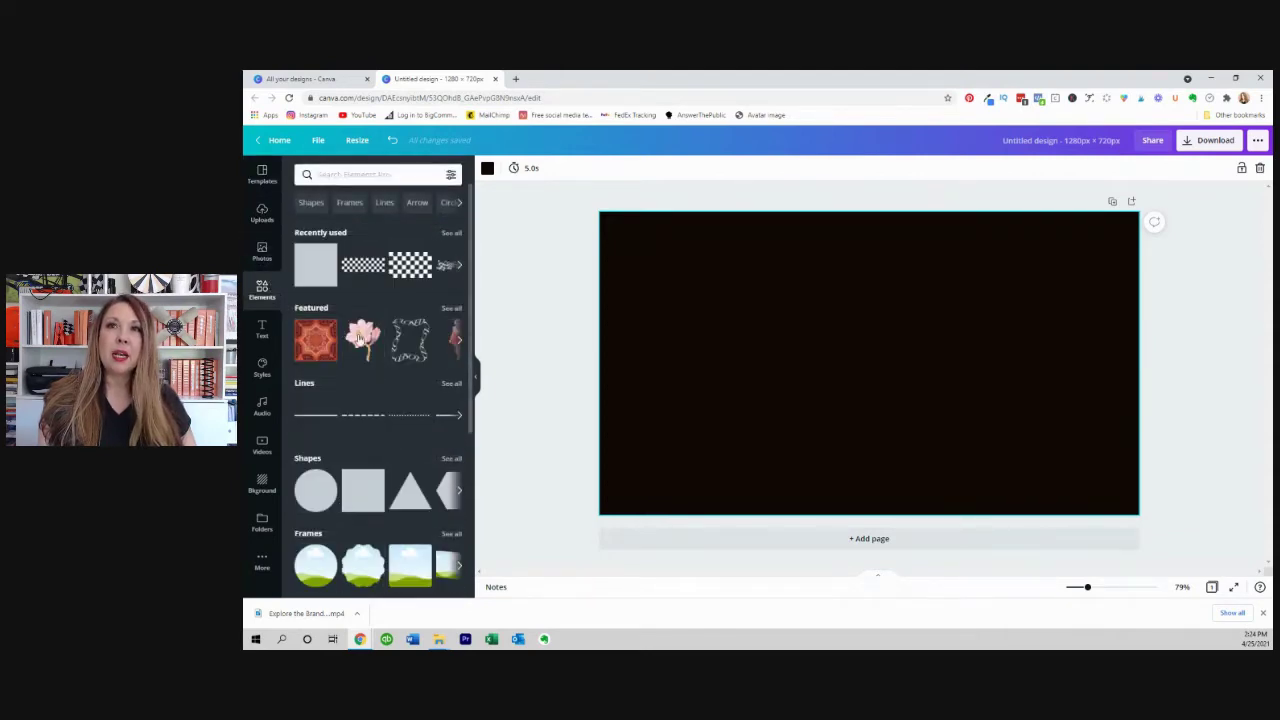
{"action": "left_click", "coordinate": [262, 330]}
{"action": "left_click", "coordinate": [262, 368]}
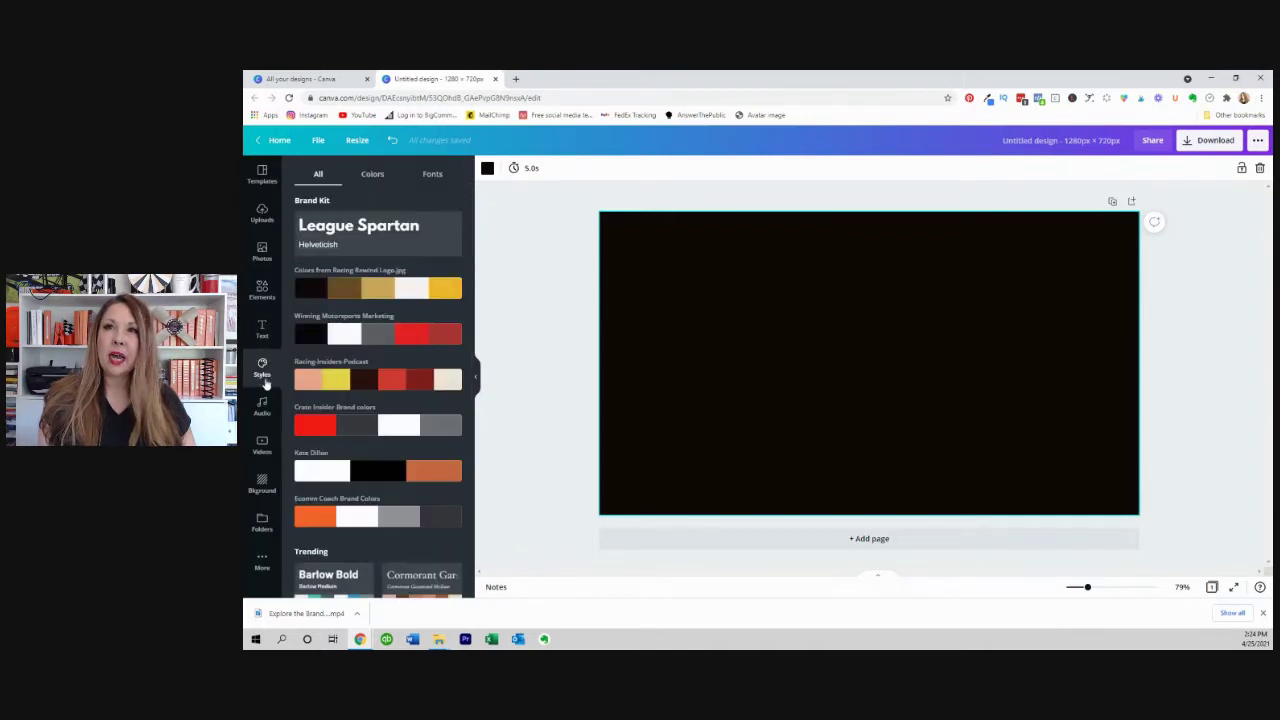
{"action": "scroll", "coordinate": [312, 449], "scroll_direction": "down", "scroll_amount": 1}
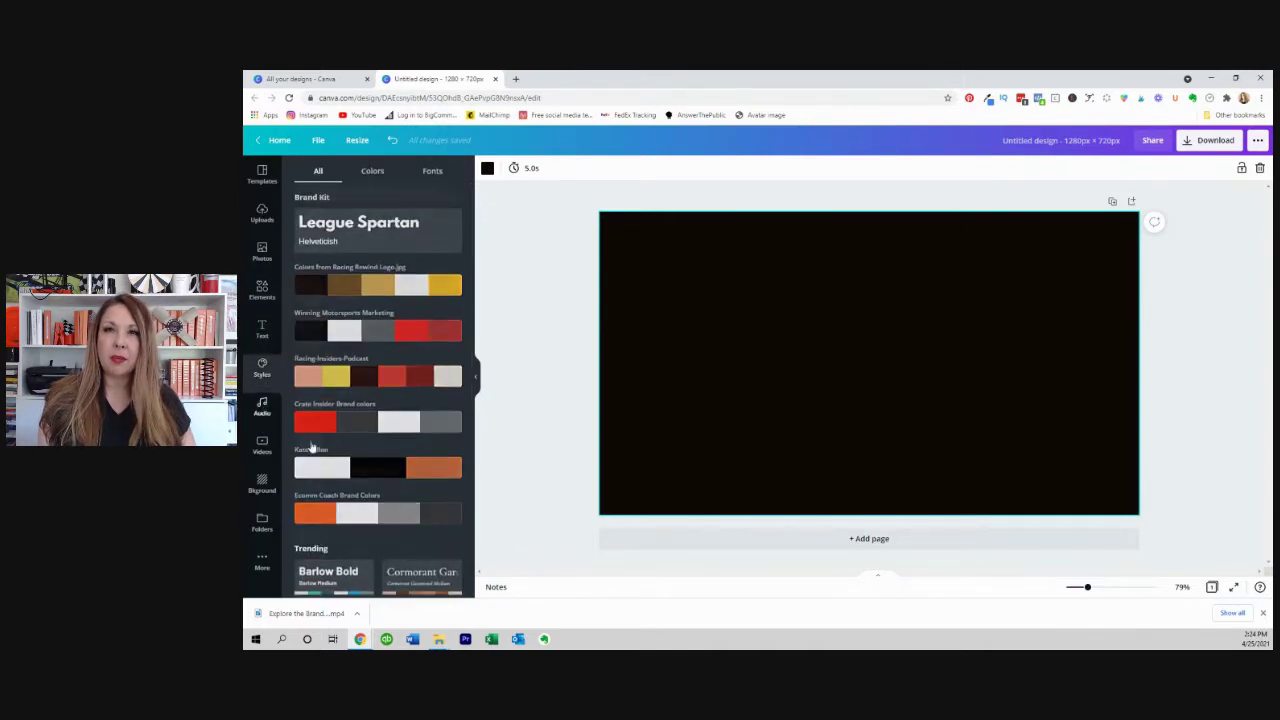
{"action": "left_click", "coordinate": [262, 406]}
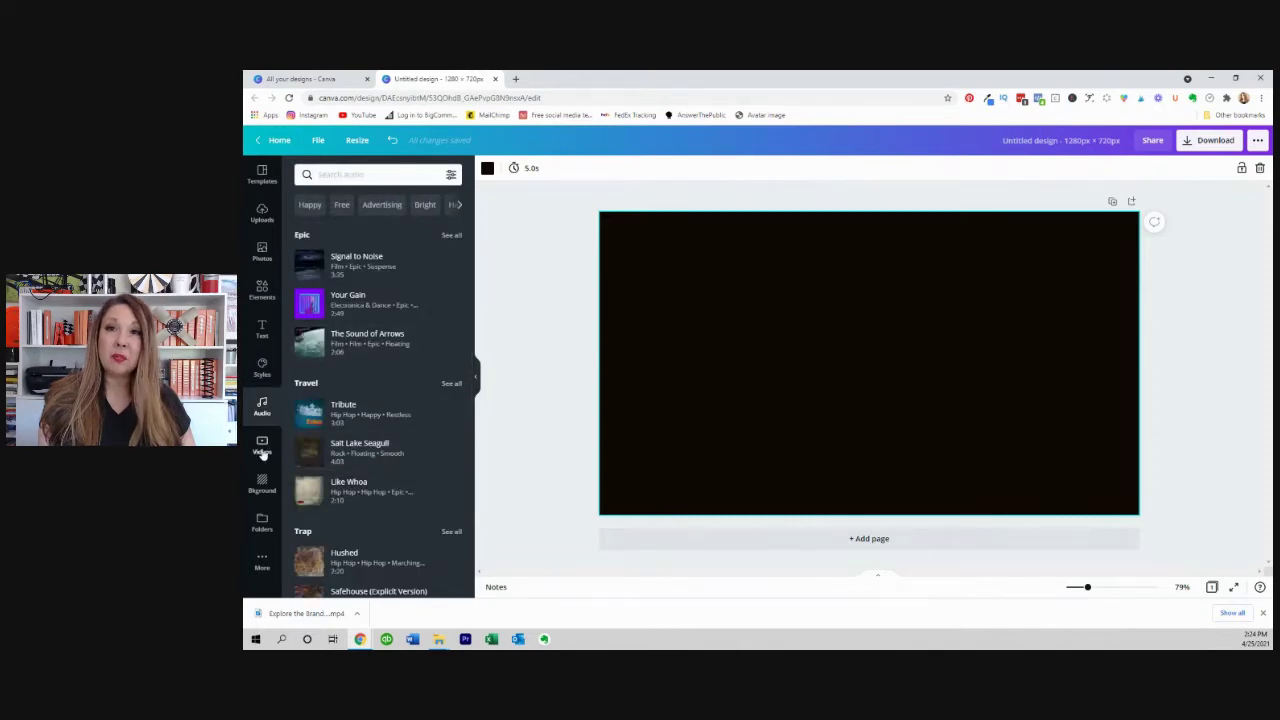
{"action": "left_click", "coordinate": [262, 450]}
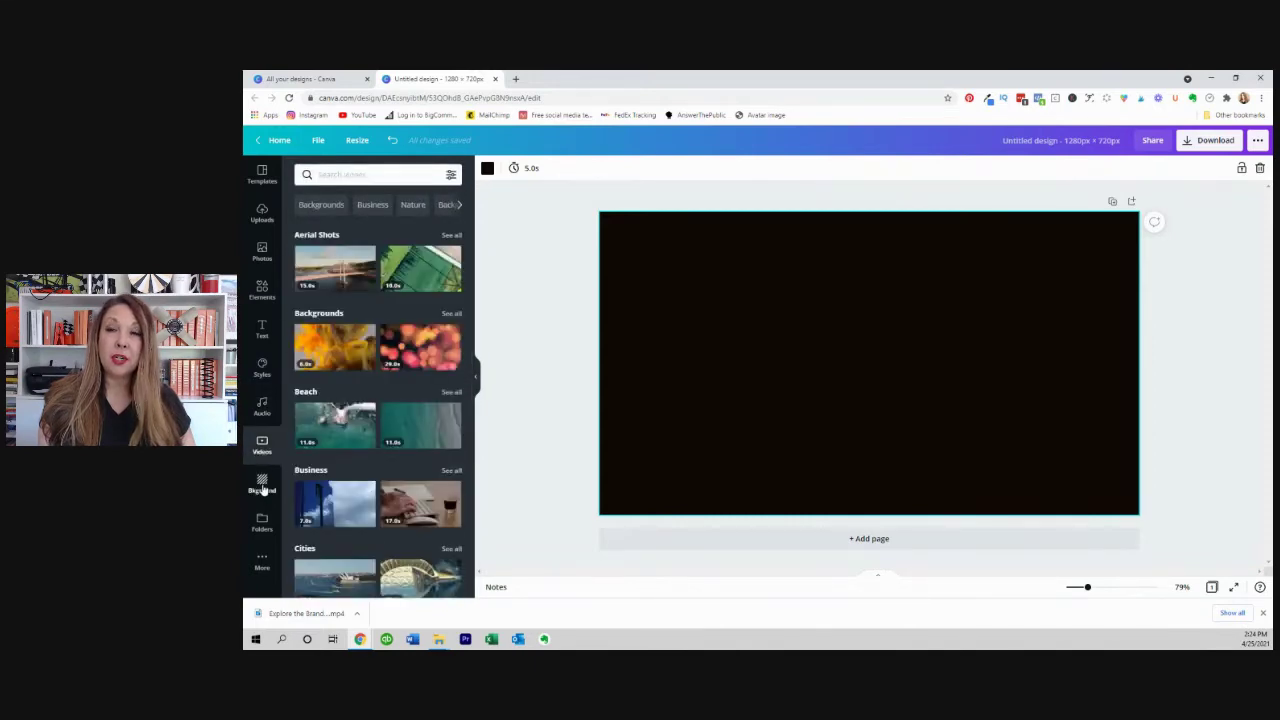
{"action": "left_click", "coordinate": [262, 486]}
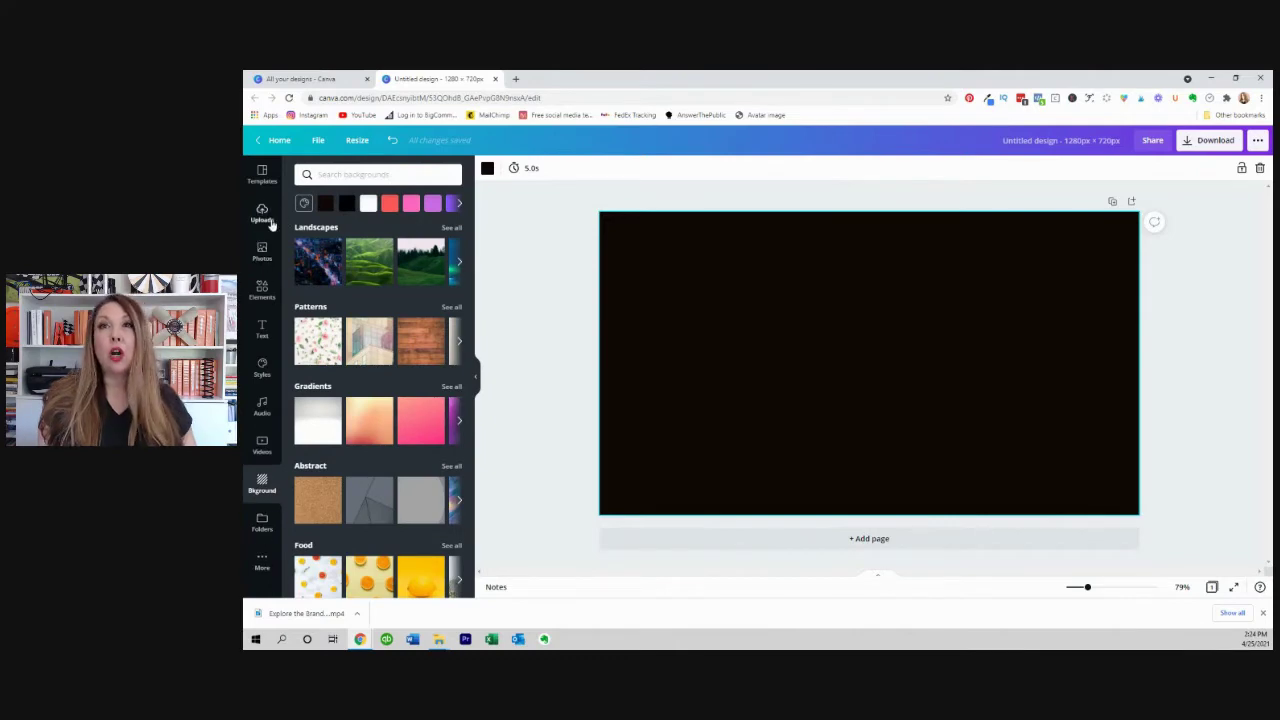
Add a square, flatten it into a thin bar near the bottom, and colour it gold.
{"action": "left_click", "coordinate": [261, 290]}
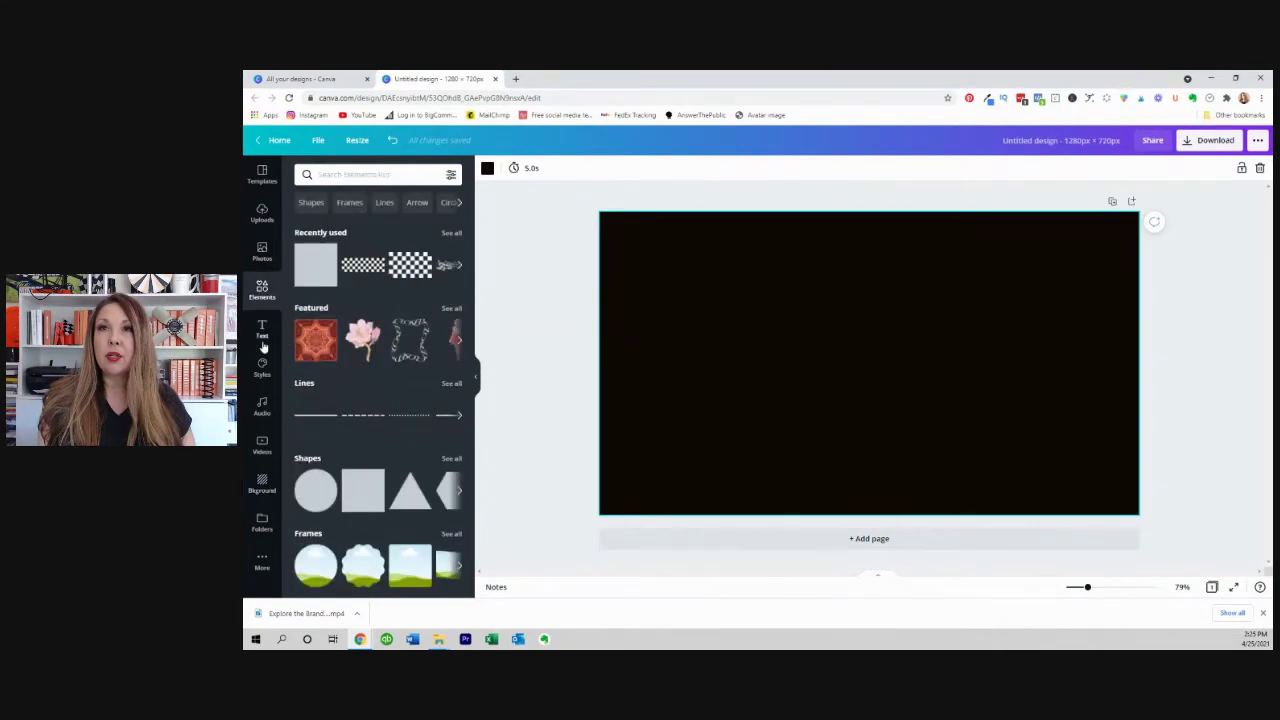
{"action": "left_click", "coordinate": [317, 265]}
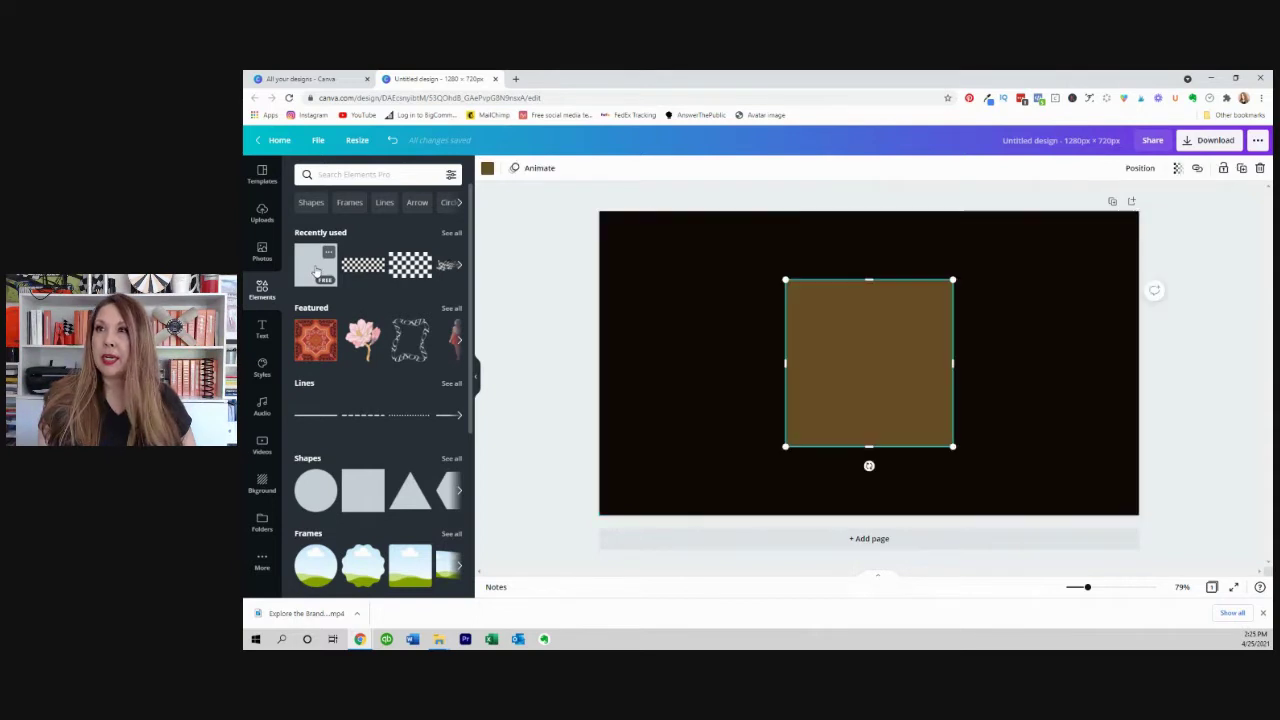
{"action": "left_click_drag", "start_coordinate": [869, 280], "coordinate": [869, 422]}
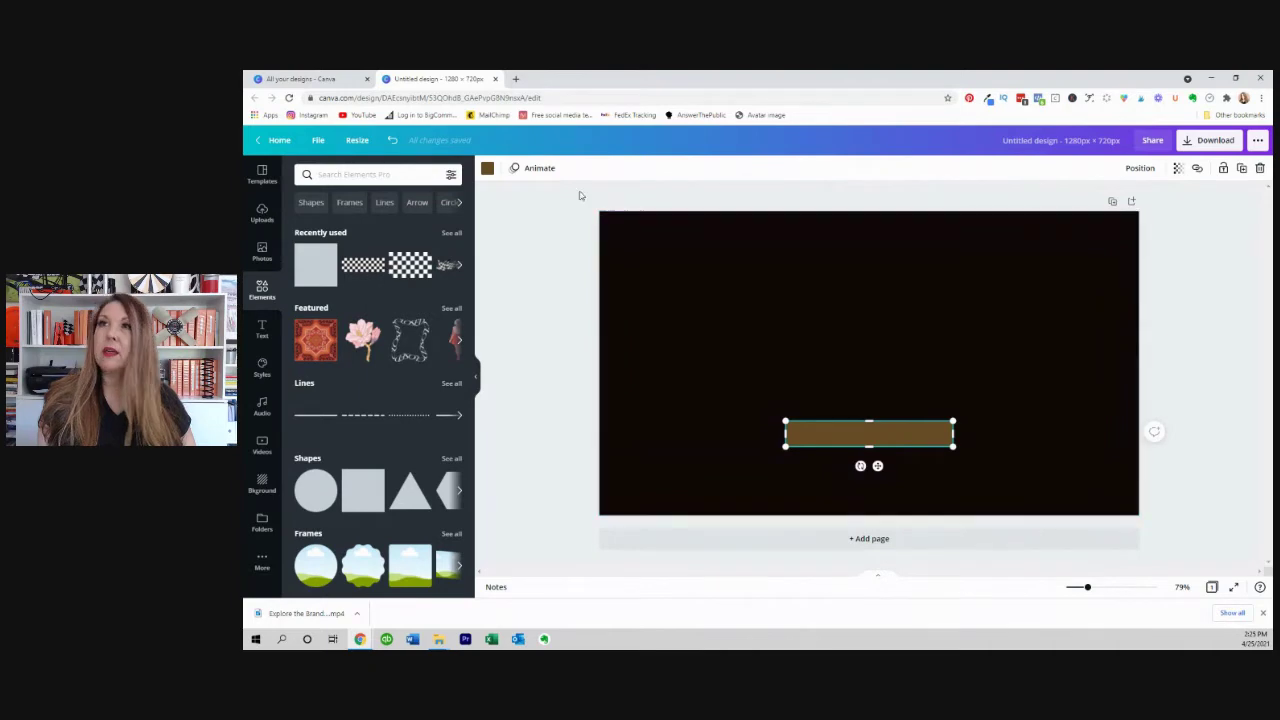
{"action": "left_click", "coordinate": [487, 168]}
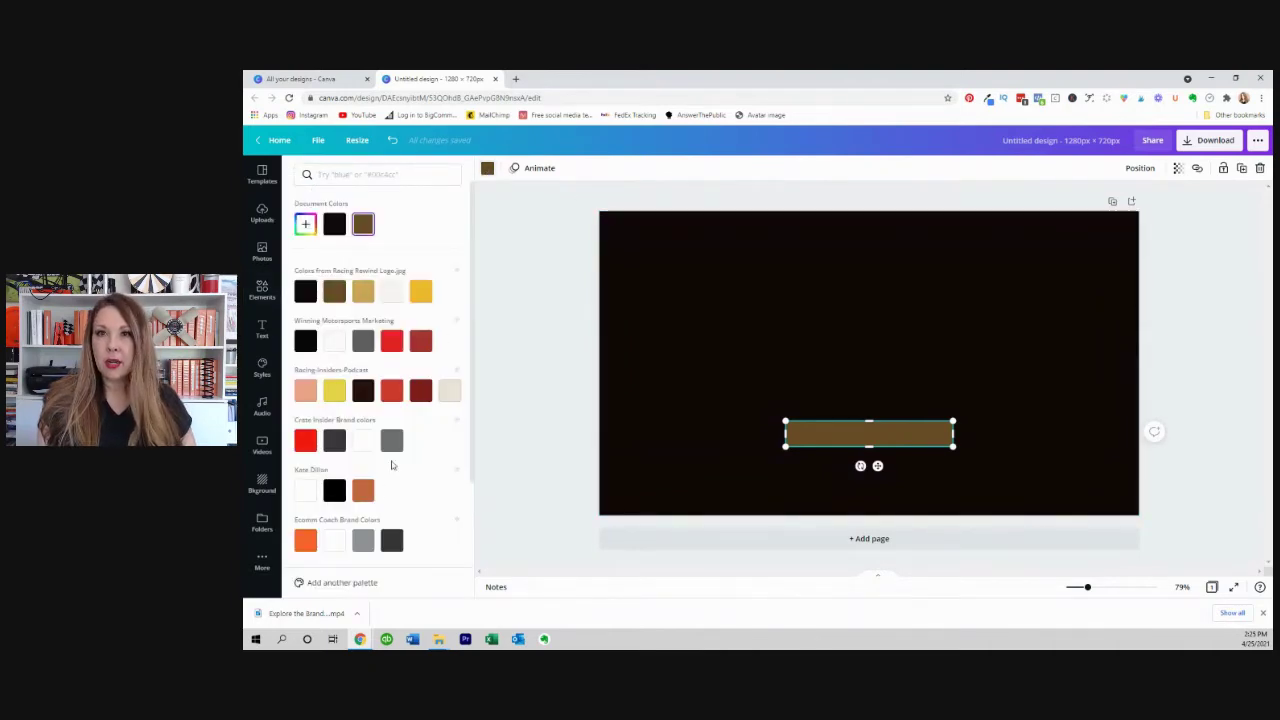
{"action": "left_click", "coordinate": [363, 490]}
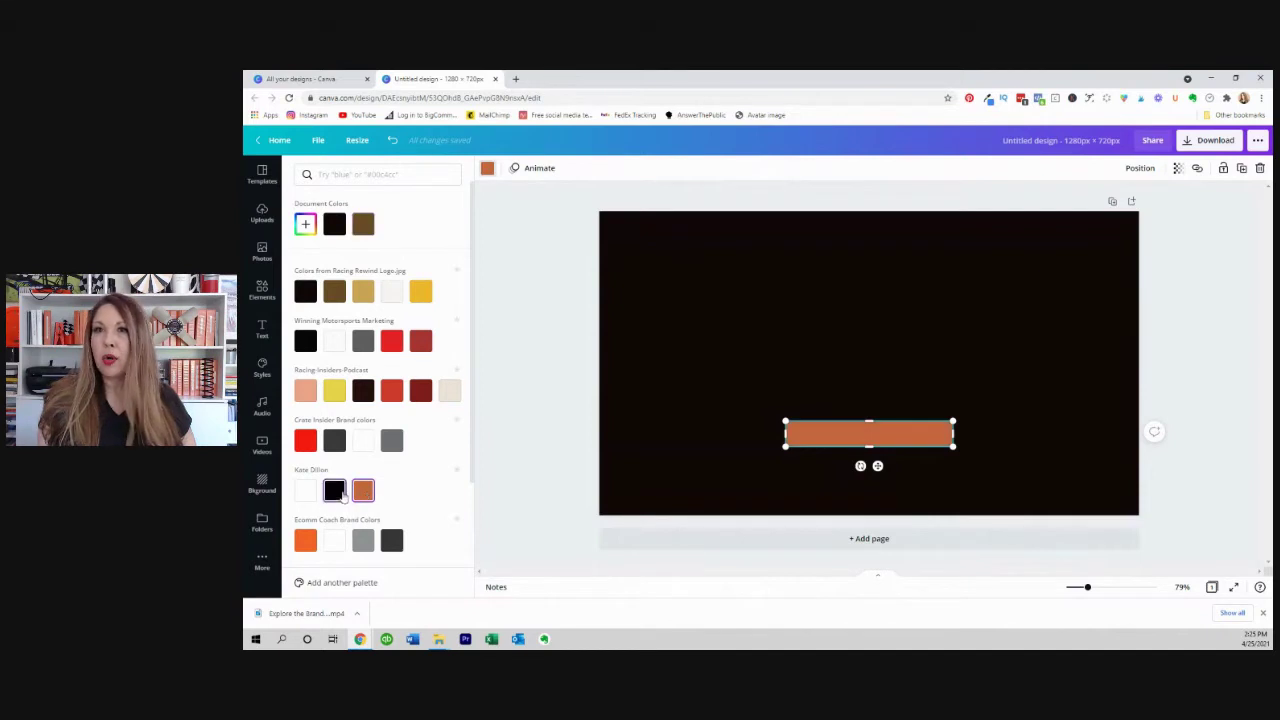
{"action": "left_click", "coordinate": [335, 490]}
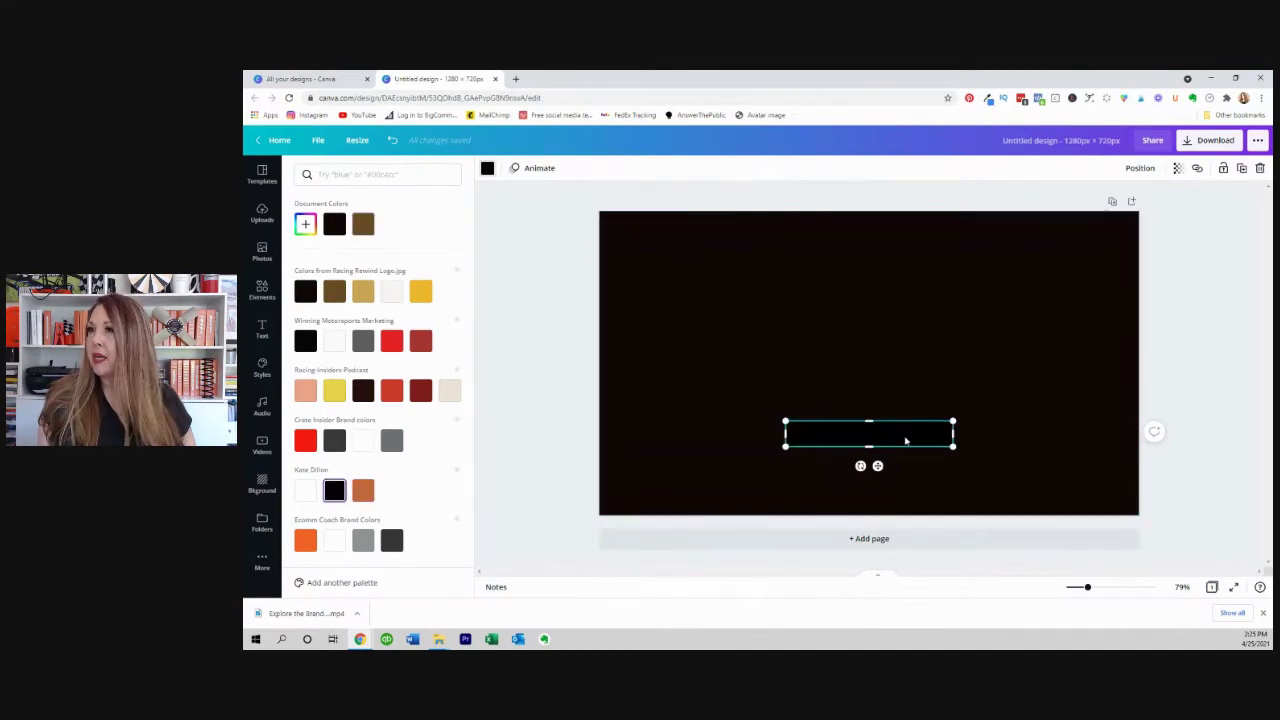
{"action": "key", "text": "Escape"}
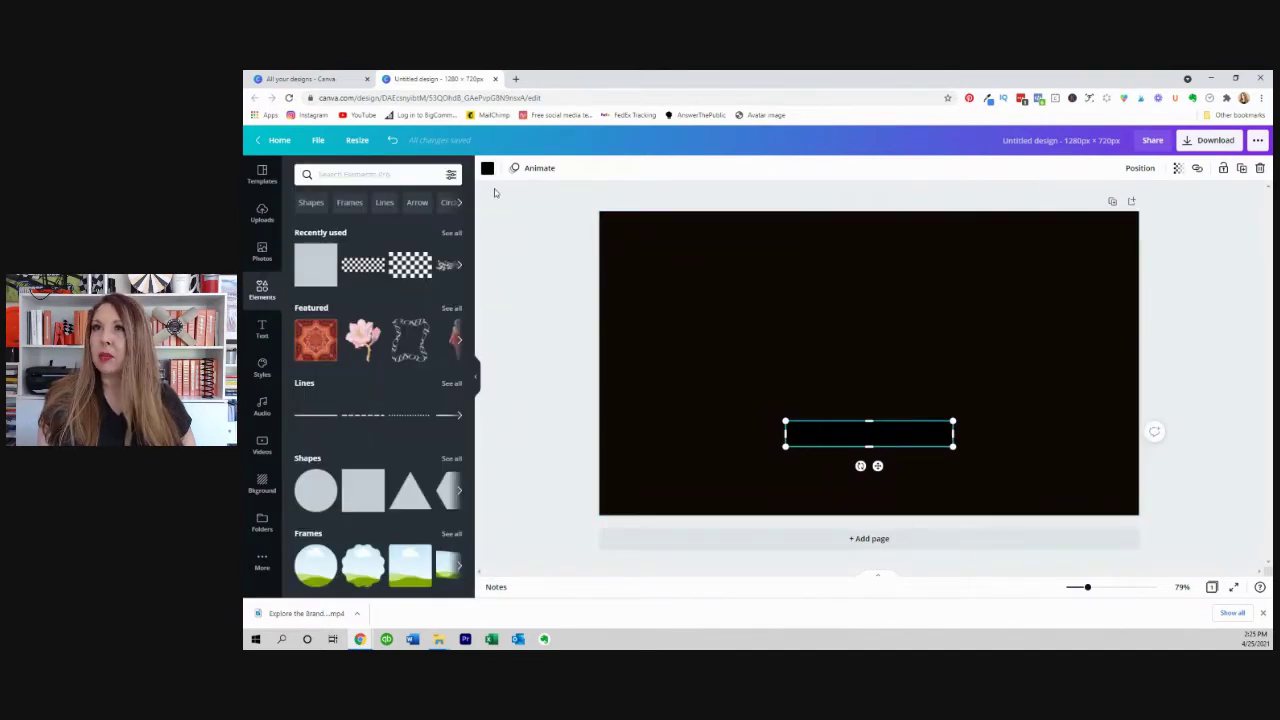
{"action": "left_click", "coordinate": [487, 168]}
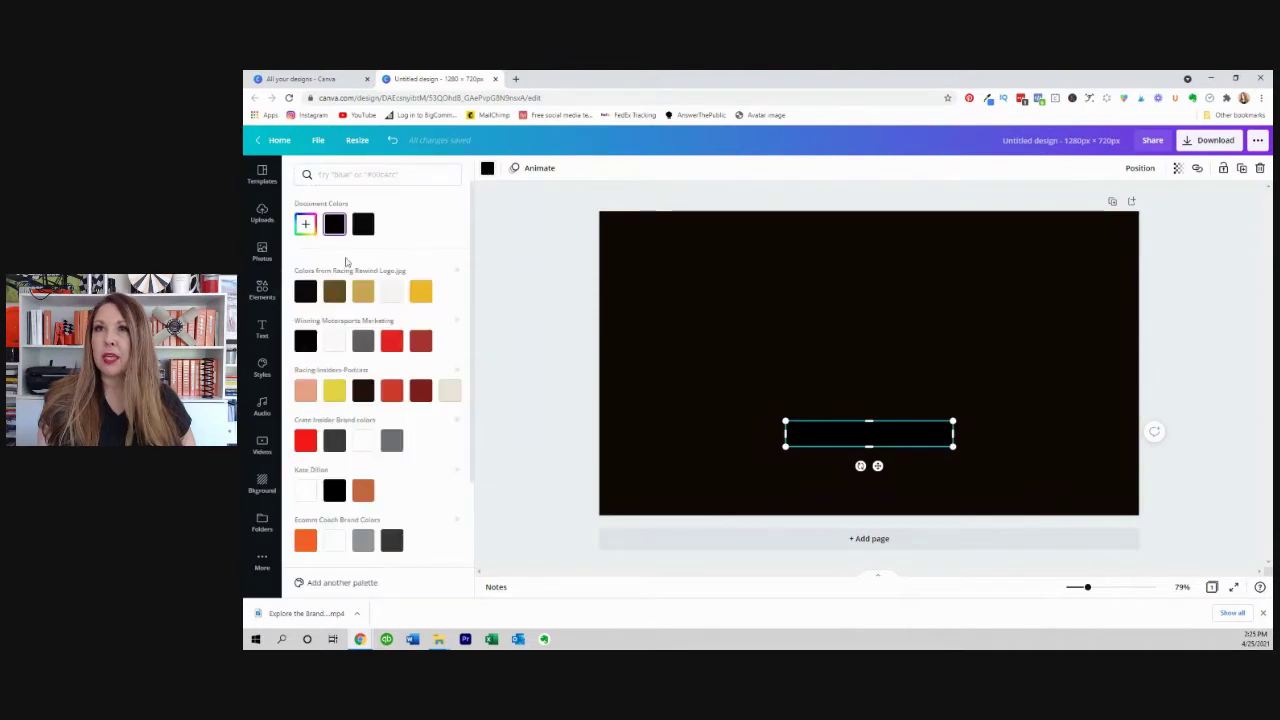
{"action": "left_click", "coordinate": [363, 291]}
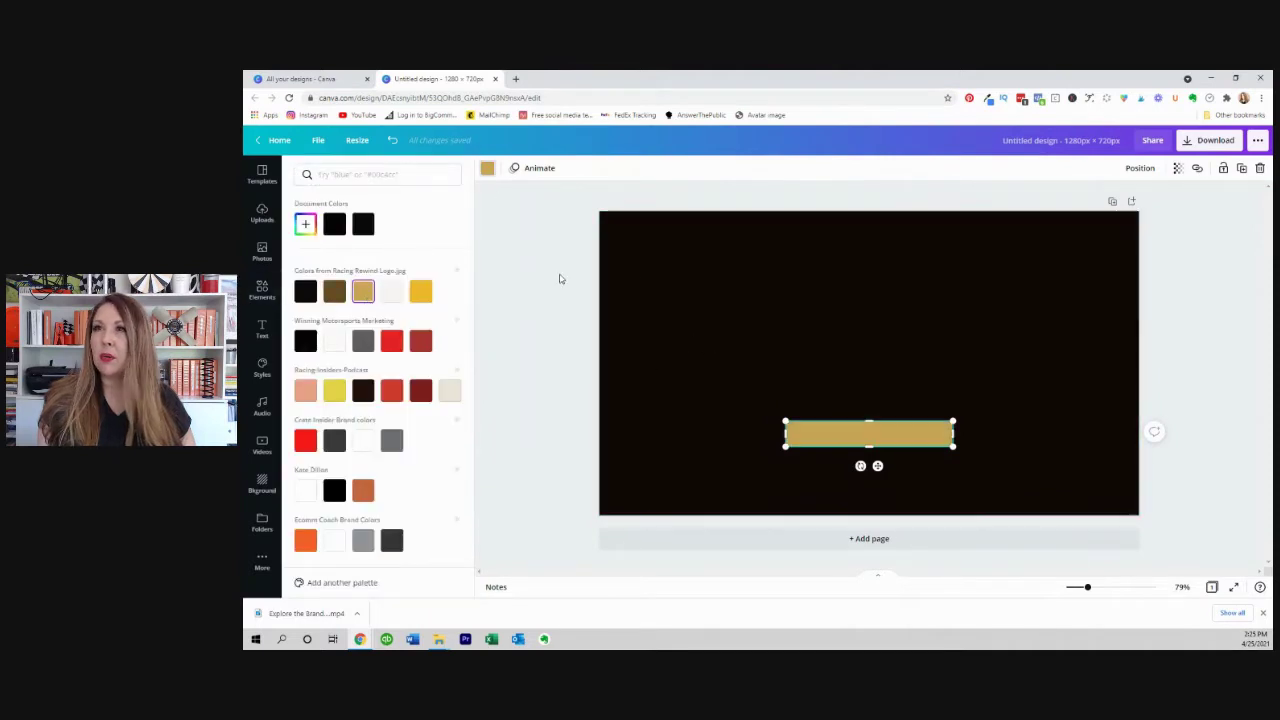
{"action": "key", "text": "Escape"}
Fill the page background with the same gold.
{"action": "left_click", "coordinate": [808, 270]}
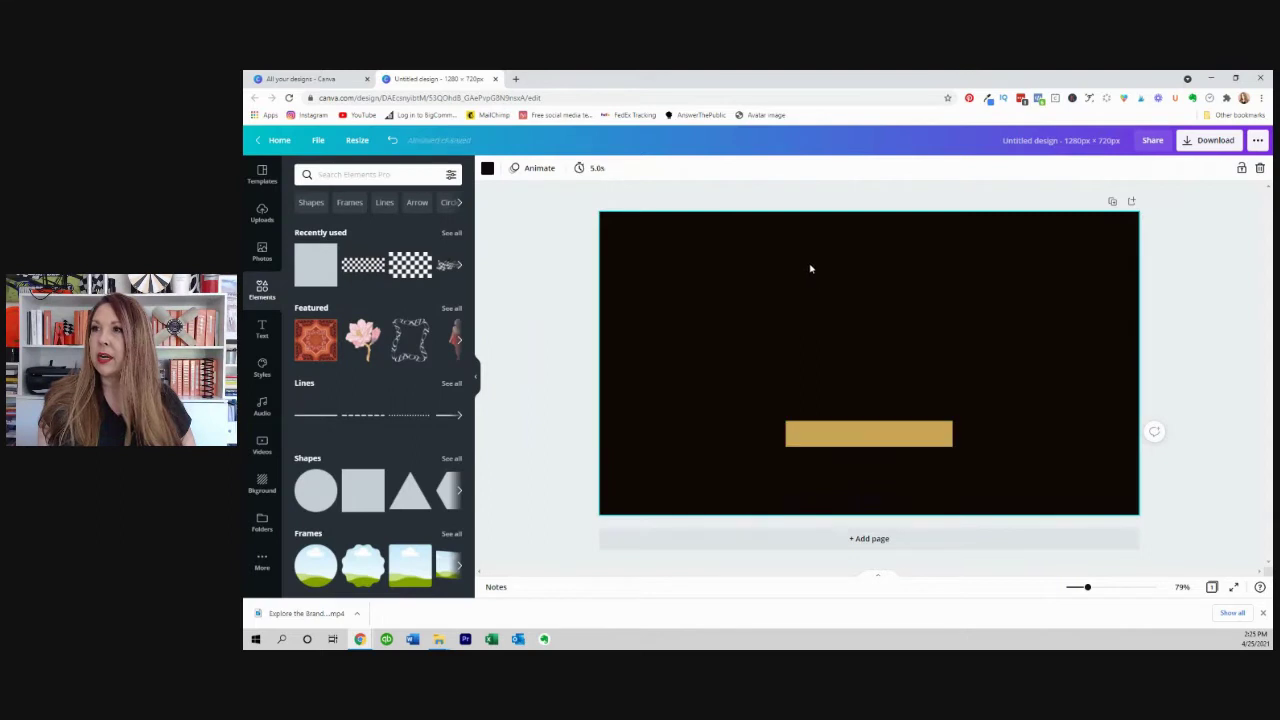
{"action": "left_click", "coordinate": [487, 168]}
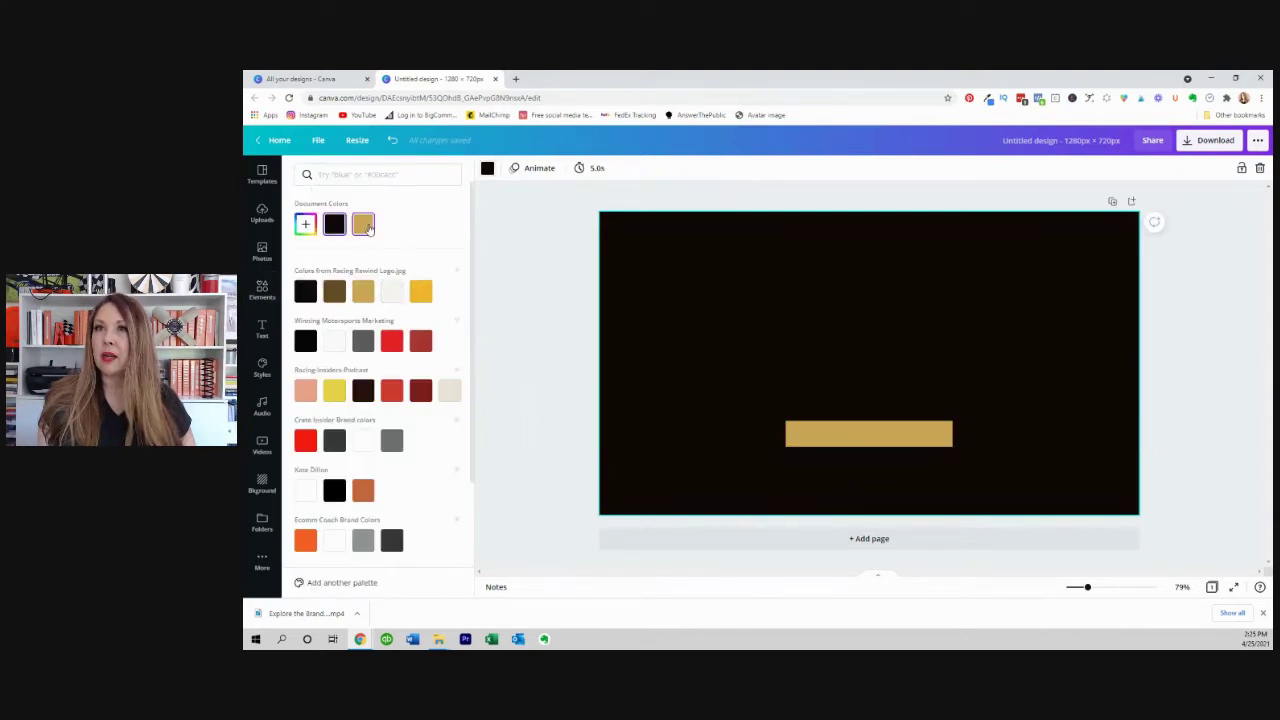
{"action": "left_click", "coordinate": [363, 224]}
{"action": "key", "text": "Escape"}
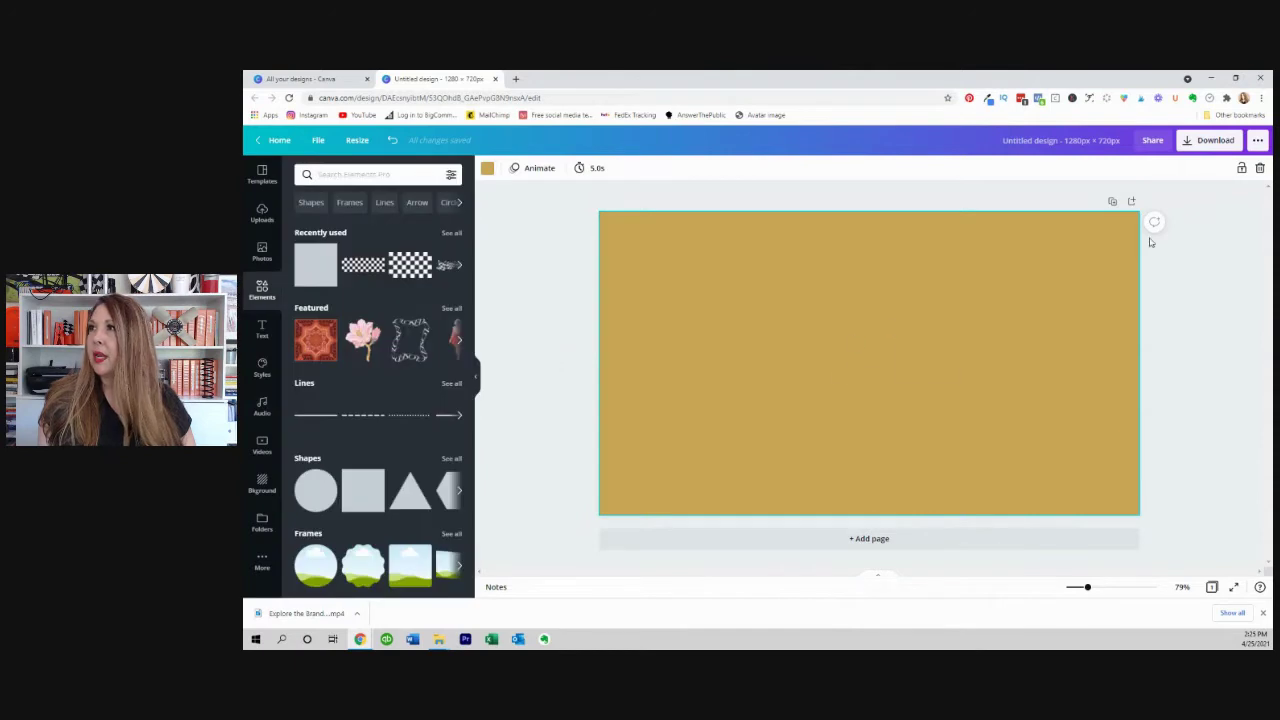
Select the hidden bar near the page bottom and make it black.
{"action": "left_click", "coordinate": [1217, 325]}
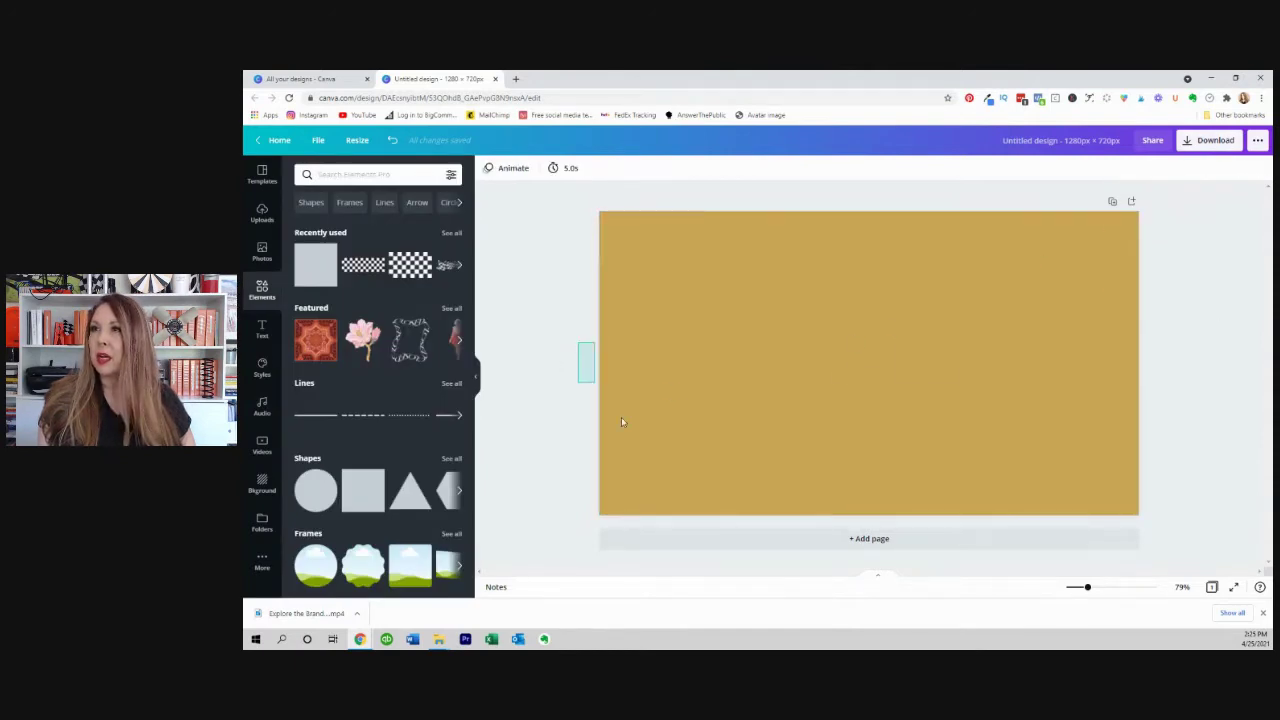
{"action": "left_click_drag", "start_coordinate": [621, 421], "coordinate": [1160, 470]}
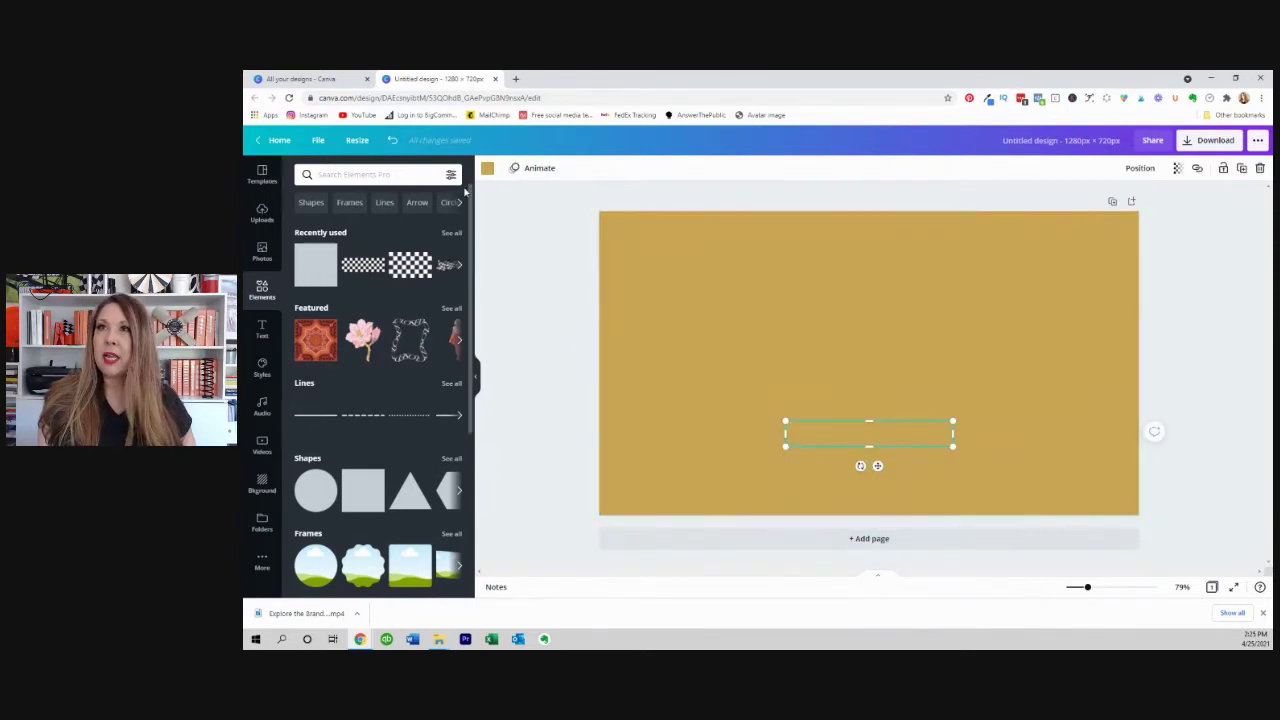
{"action": "left_click", "coordinate": [487, 168]}
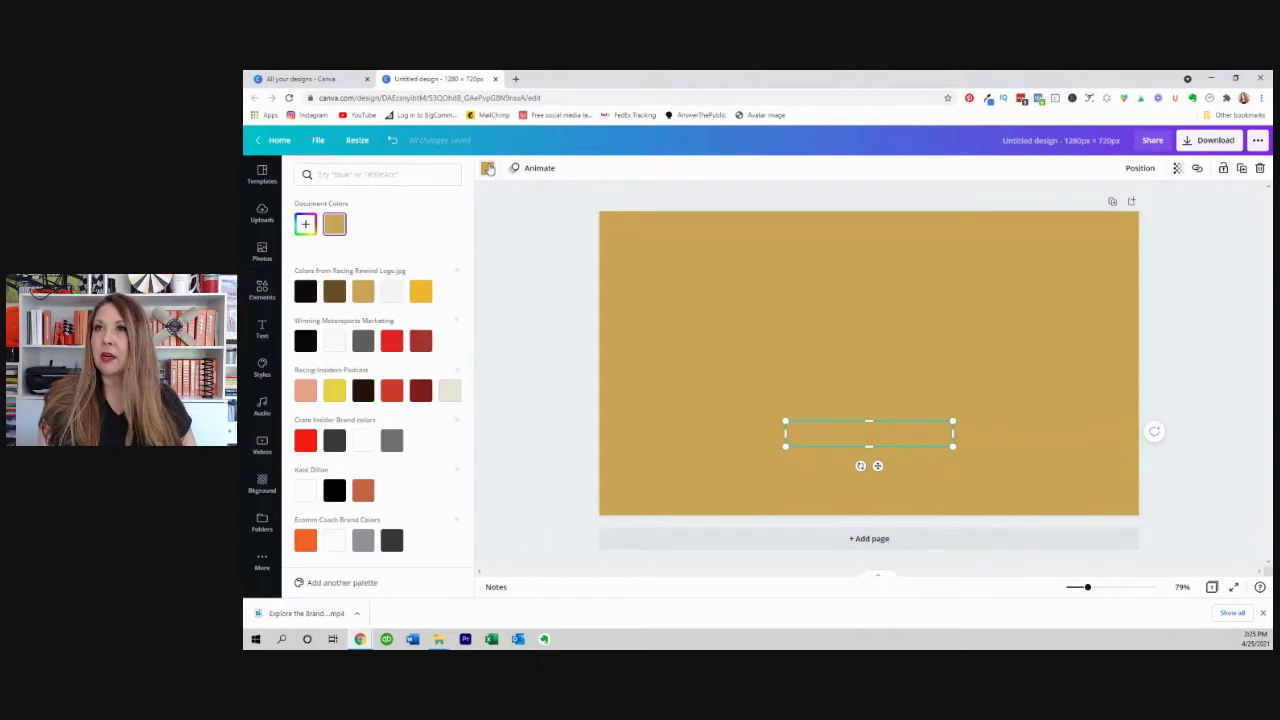
{"action": "left_click", "coordinate": [306, 292]}
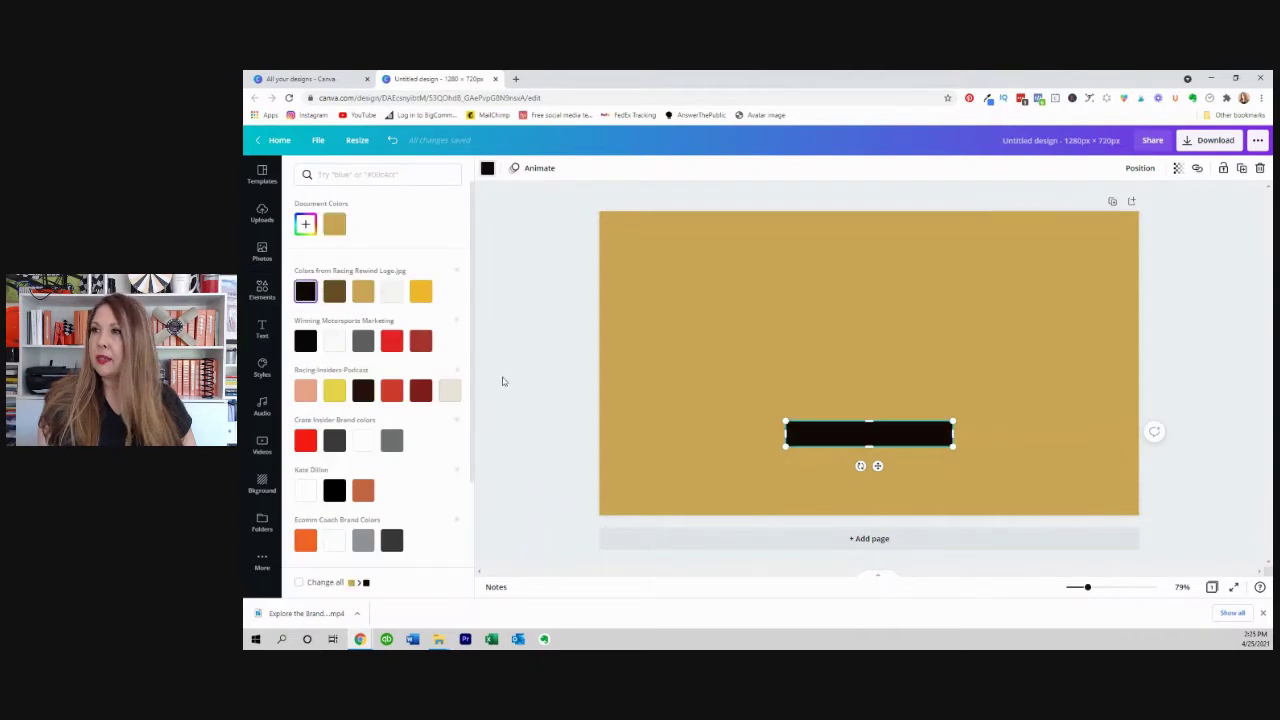
Enlarge the black bar and centre it horizontally on the page.
{"action": "left_click_drag", "start_coordinate": [955, 447], "coordinate": [883, 477]}
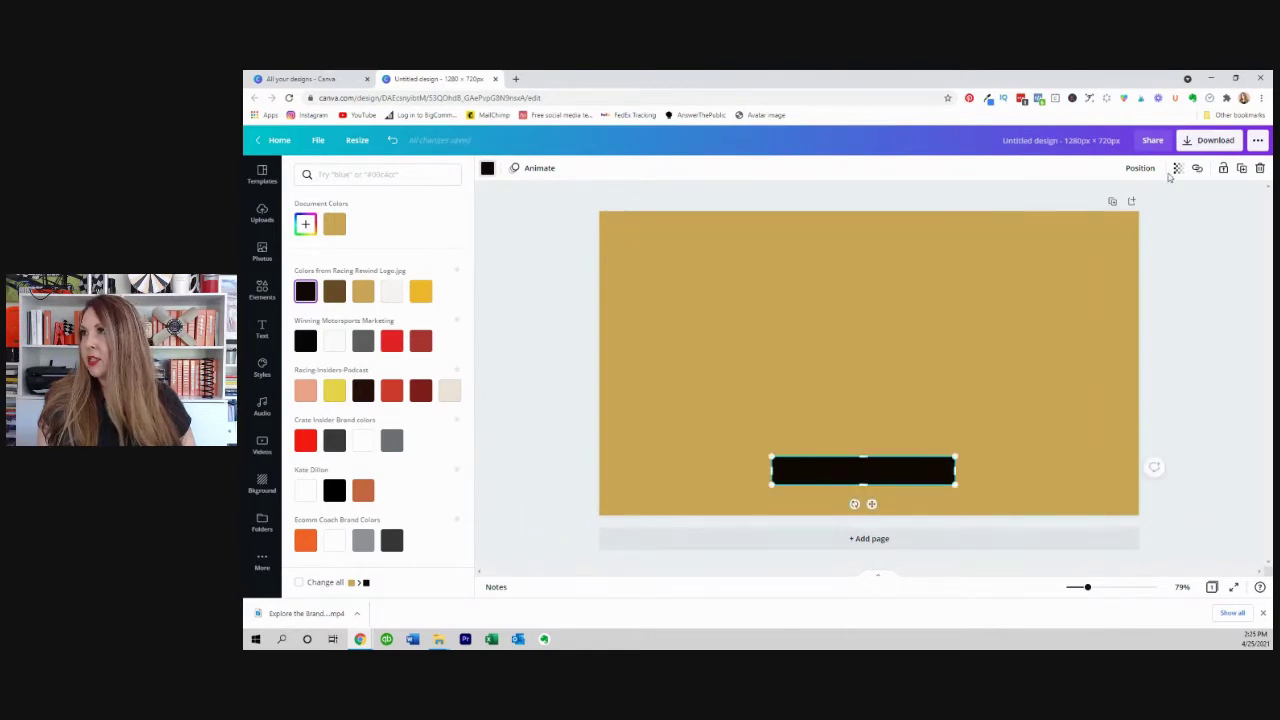
{"action": "left_click", "coordinate": [1142, 170]}
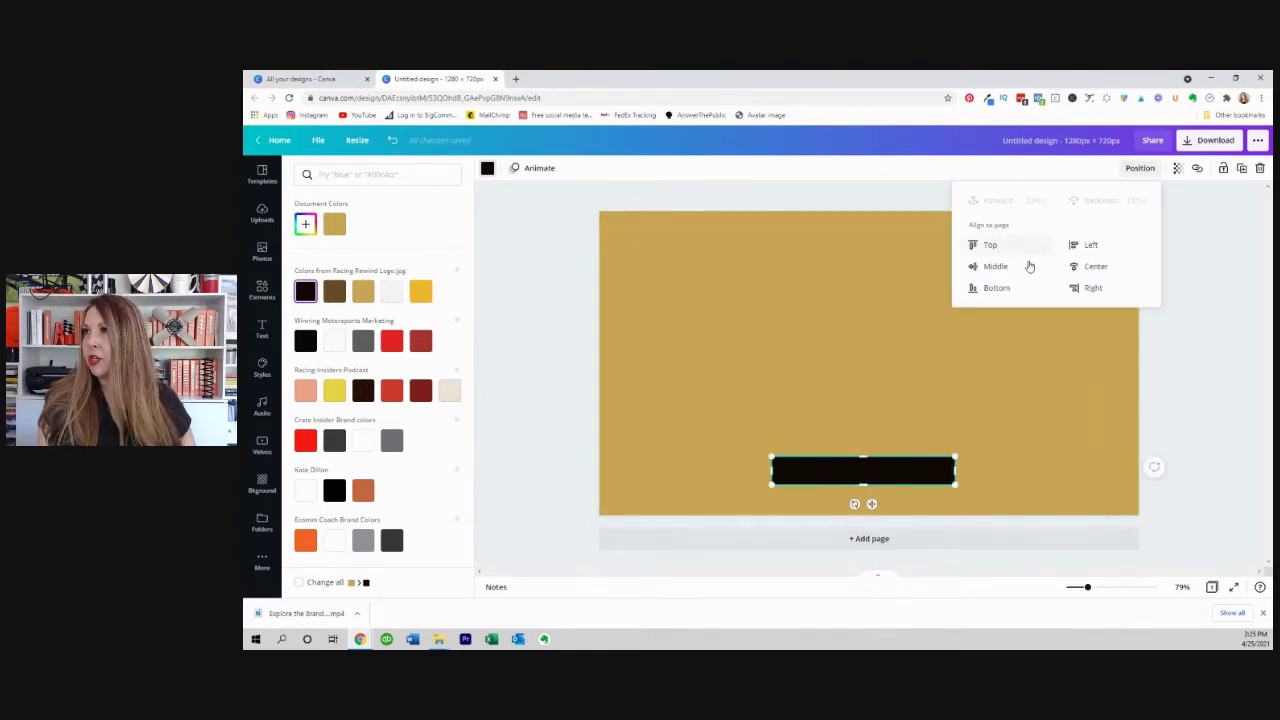
{"action": "left_click", "coordinate": [1086, 268]}
{"action": "left_click", "coordinate": [1176, 341]}
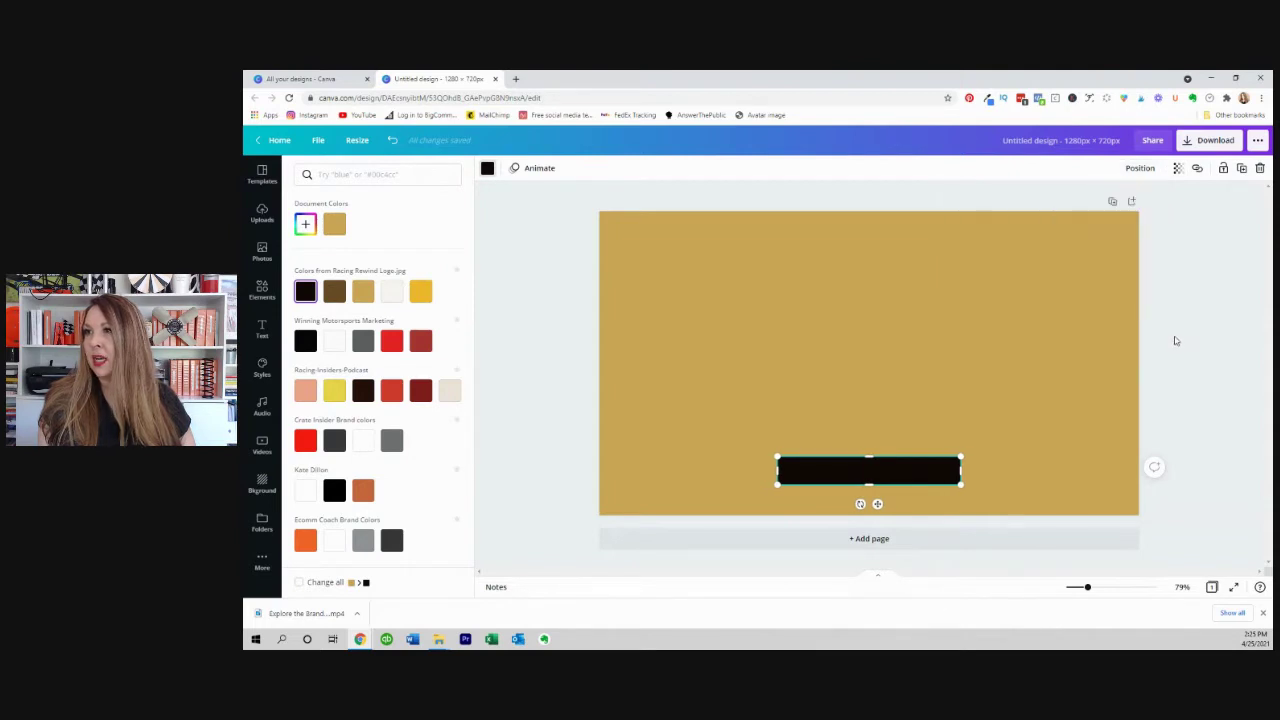
{"action": "left_click", "coordinate": [1176, 341]}
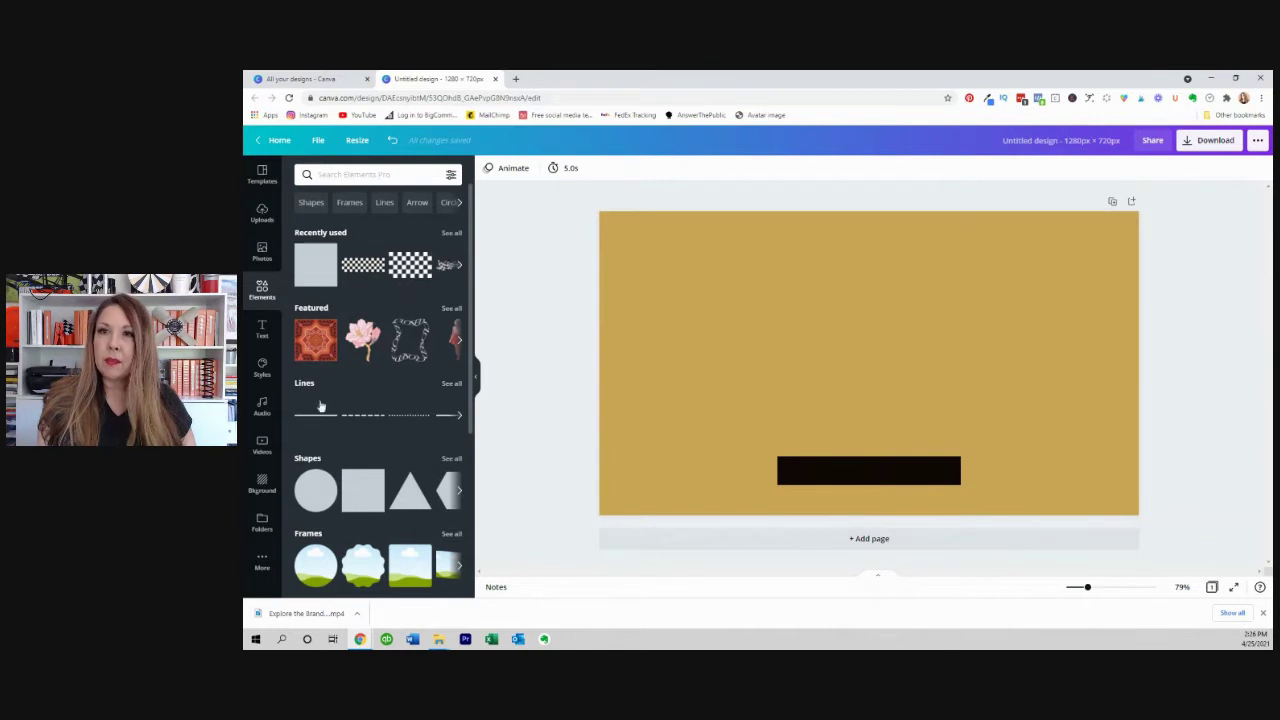
Add a triangle, shrink it to the bar's height at its left end, and colour it black.
{"action": "left_click", "coordinate": [409, 500]}
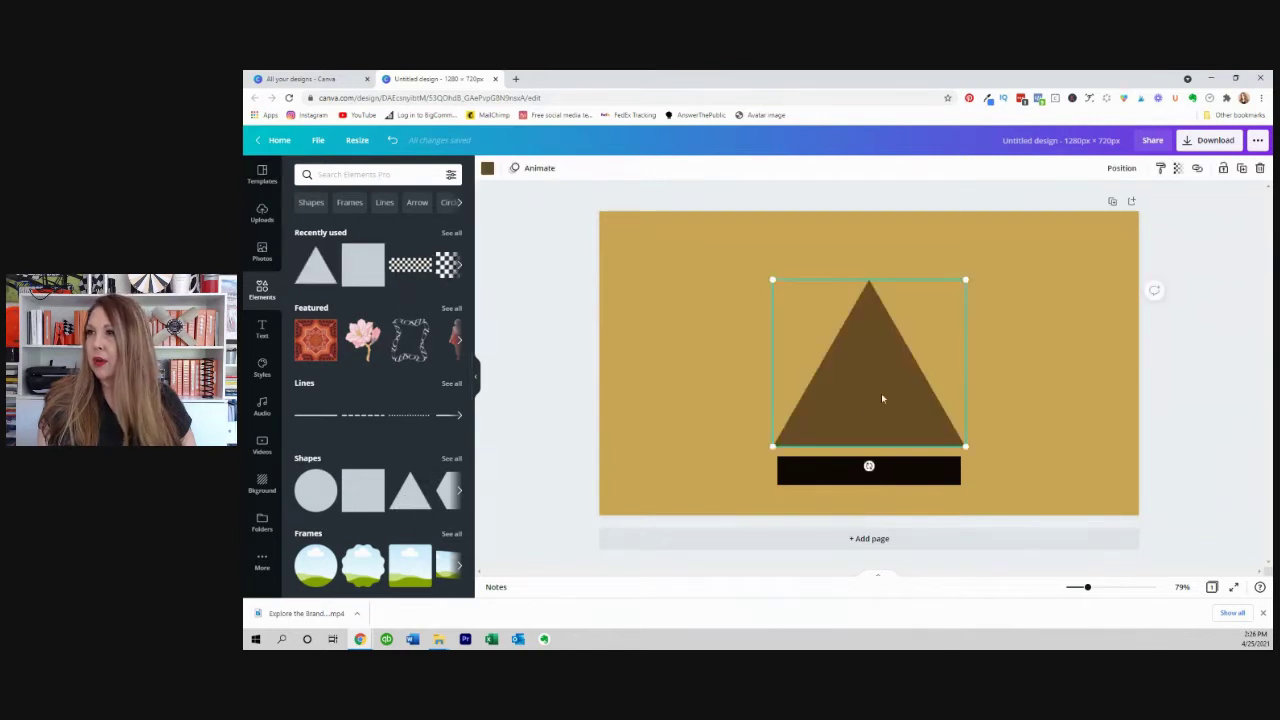
{"action": "left_click_drag", "start_coordinate": [873, 365], "coordinate": [934, 437]}
{"action": "left_click_drag", "start_coordinate": [1057, 318], "coordinate": [776, 470]}
{"action": "left_click", "coordinate": [1217, 413]}
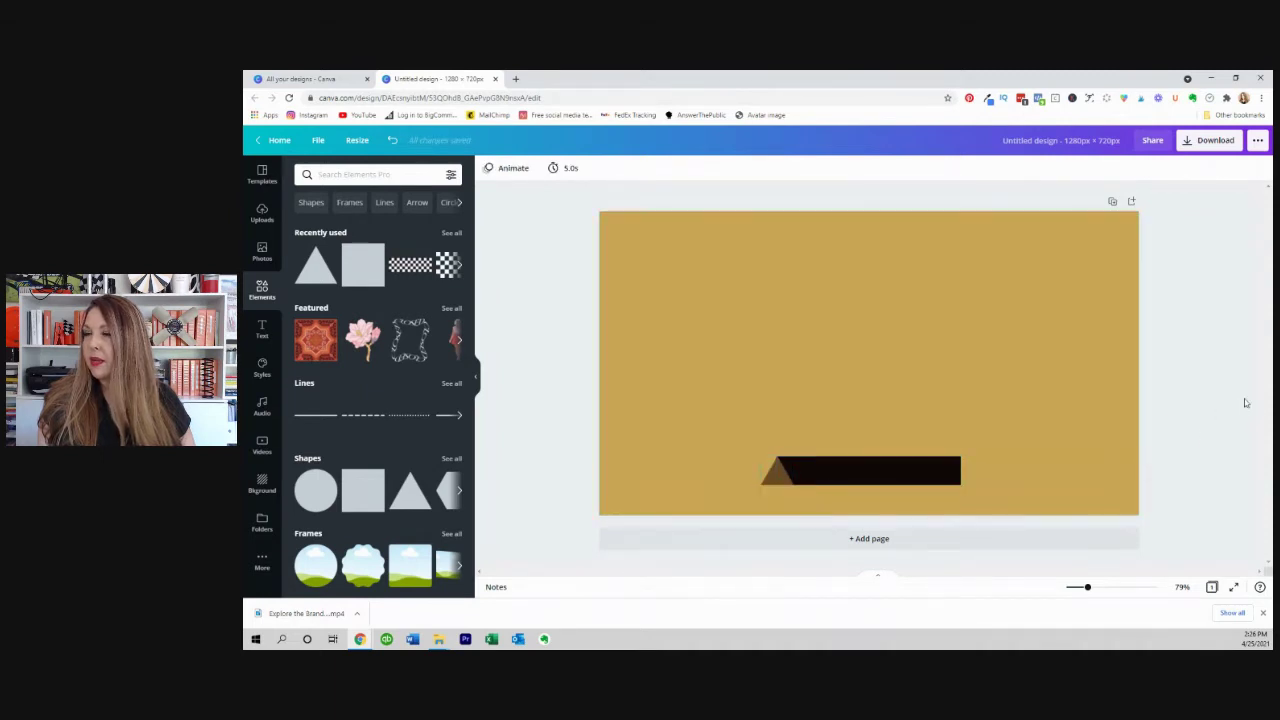
{"action": "left_click", "coordinate": [777, 470]}
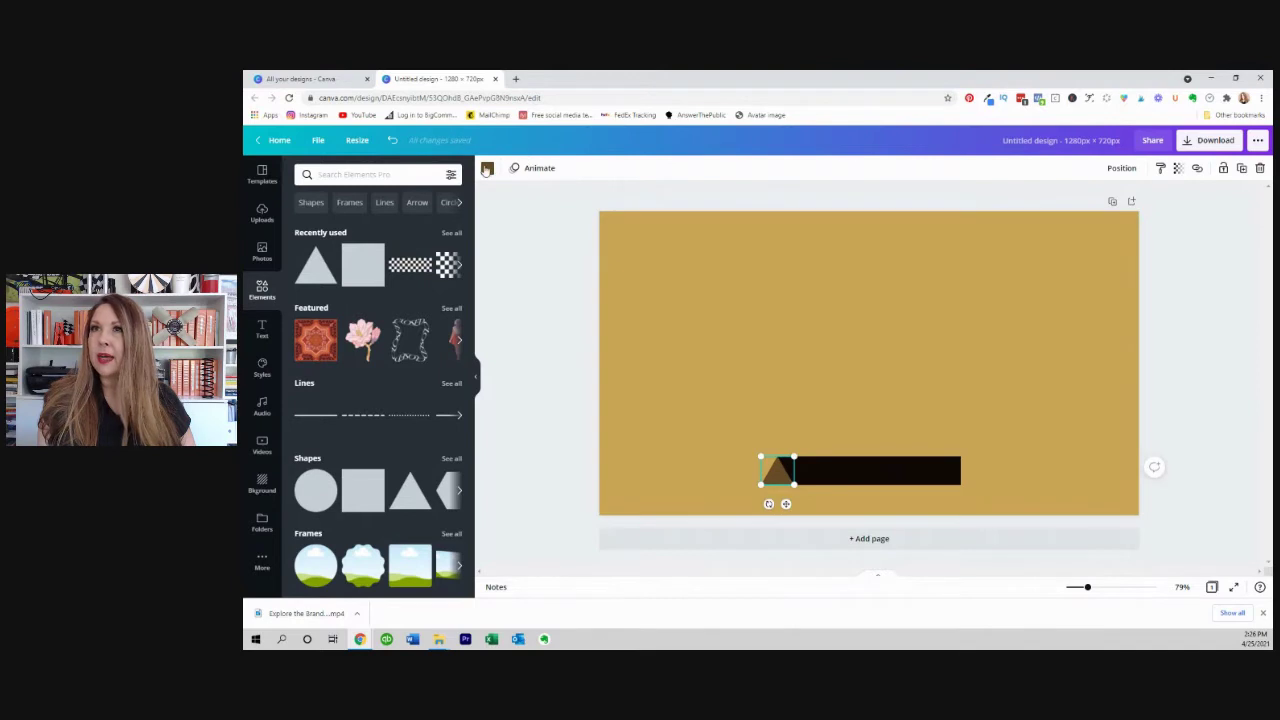
{"action": "left_click", "coordinate": [487, 168]}
{"action": "left_click", "coordinate": [334, 230]}
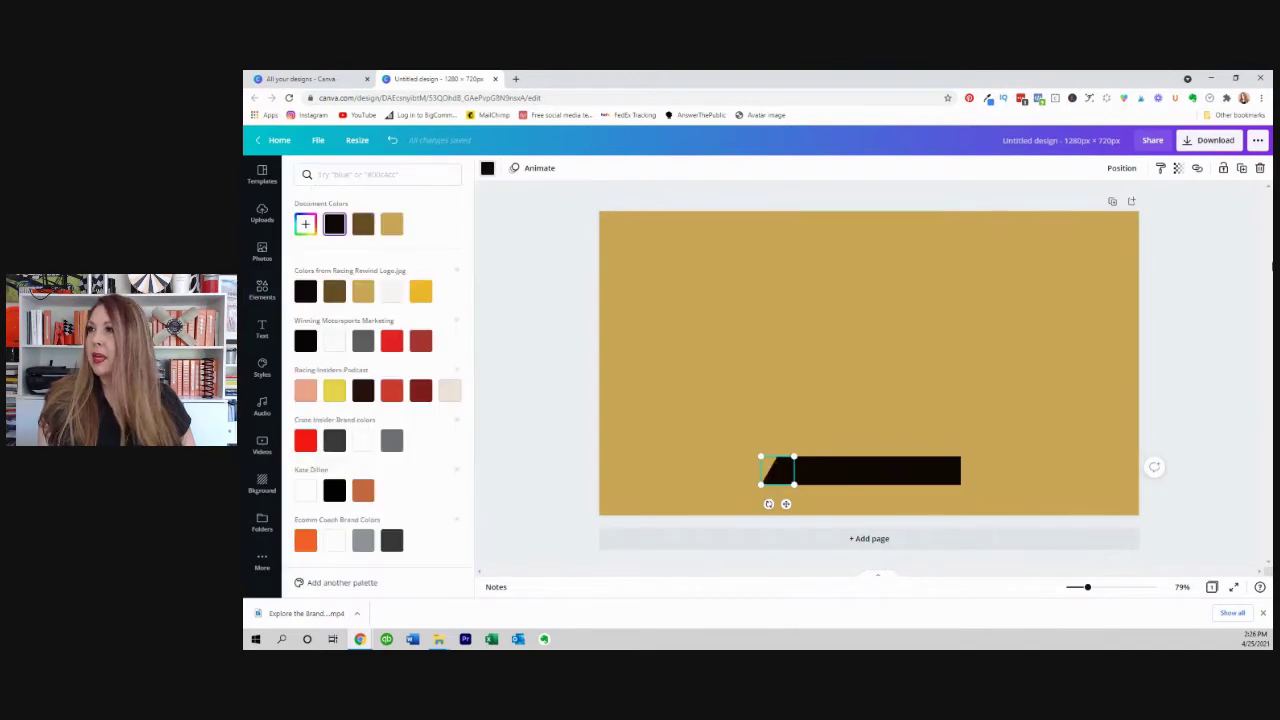
{"action": "left_click", "coordinate": [1205, 289]}
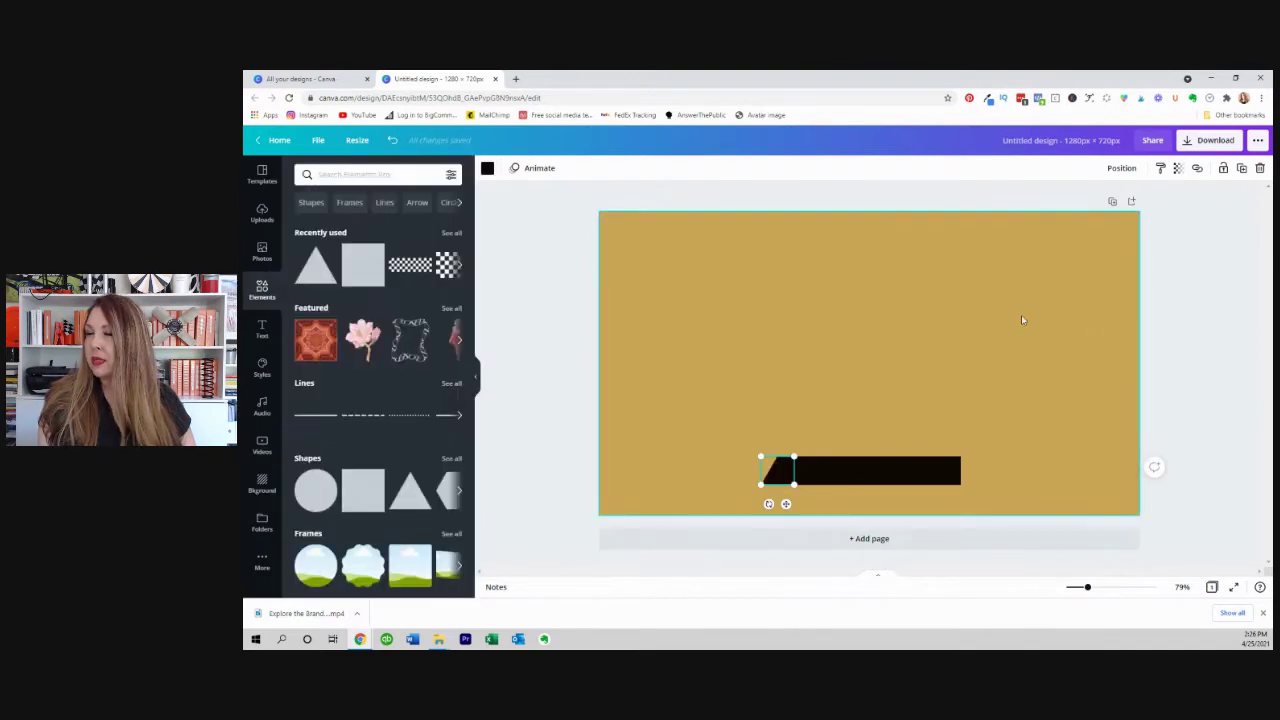
{"action": "left_click", "coordinate": [1234, 331]}
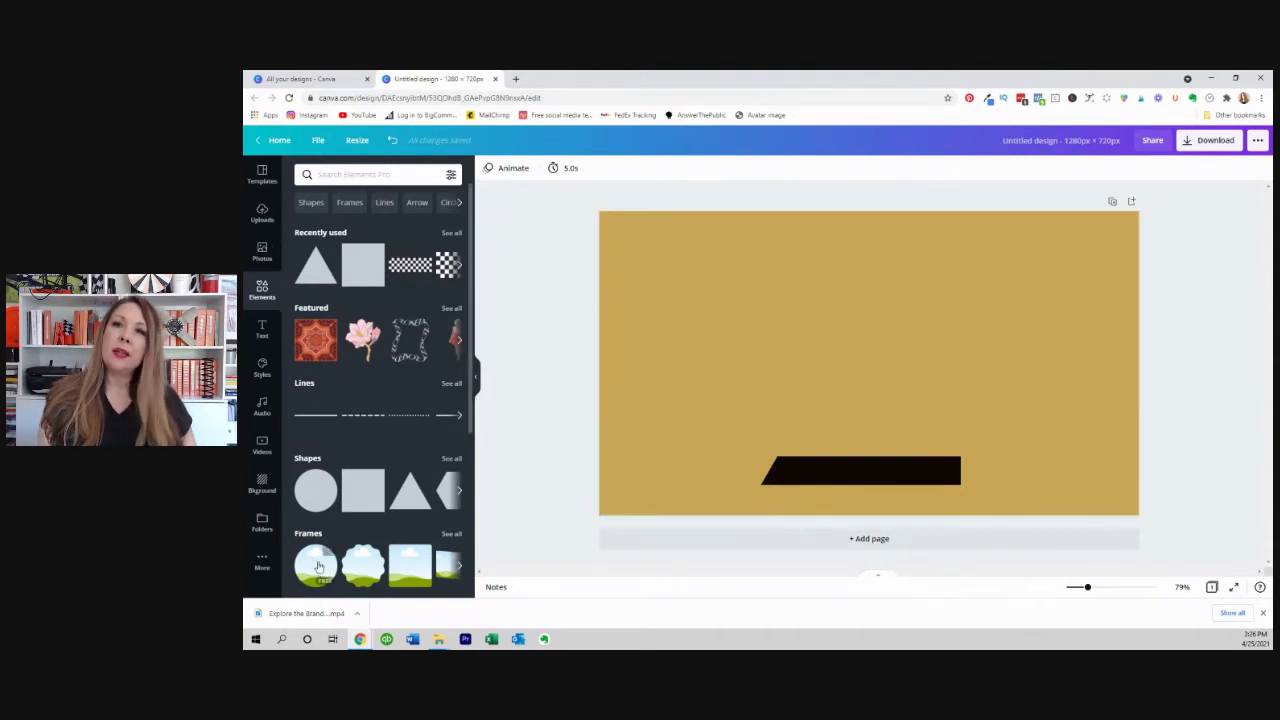
Add a circle frame, shrink it to 198 x 198, and place it beside the bar.
{"action": "left_click", "coordinate": [320, 568]}
{"action": "left_click_drag", "start_coordinate": [888, 354], "coordinate": [780, 412]}
{"action": "left_click_drag", "start_coordinate": [845, 337], "coordinate": [763, 421]}
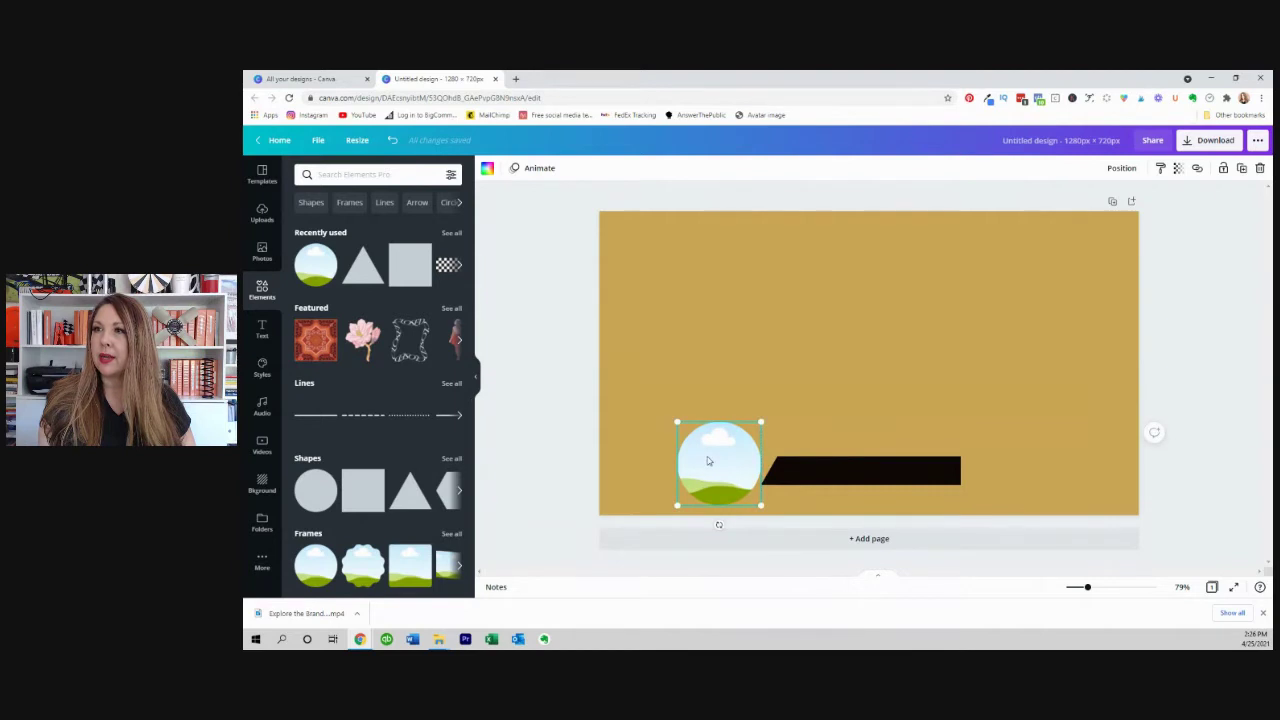
{"action": "left_click_drag", "start_coordinate": [703, 451], "coordinate": [689, 449]}
Slant the bar's right end and tuck a smaller circle frame against its left end.
{"action": "left_click", "coordinate": [870, 474]}
{"action": "left_click_drag", "start_coordinate": [870, 474], "coordinate": [963, 470]}
{"action": "left_click", "coordinate": [715, 465]}
{"action": "left_click_drag", "start_coordinate": [715, 465], "coordinate": [784, 457]}
{"action": "left_click_drag", "start_coordinate": [835, 413], "coordinate": [779, 476]}
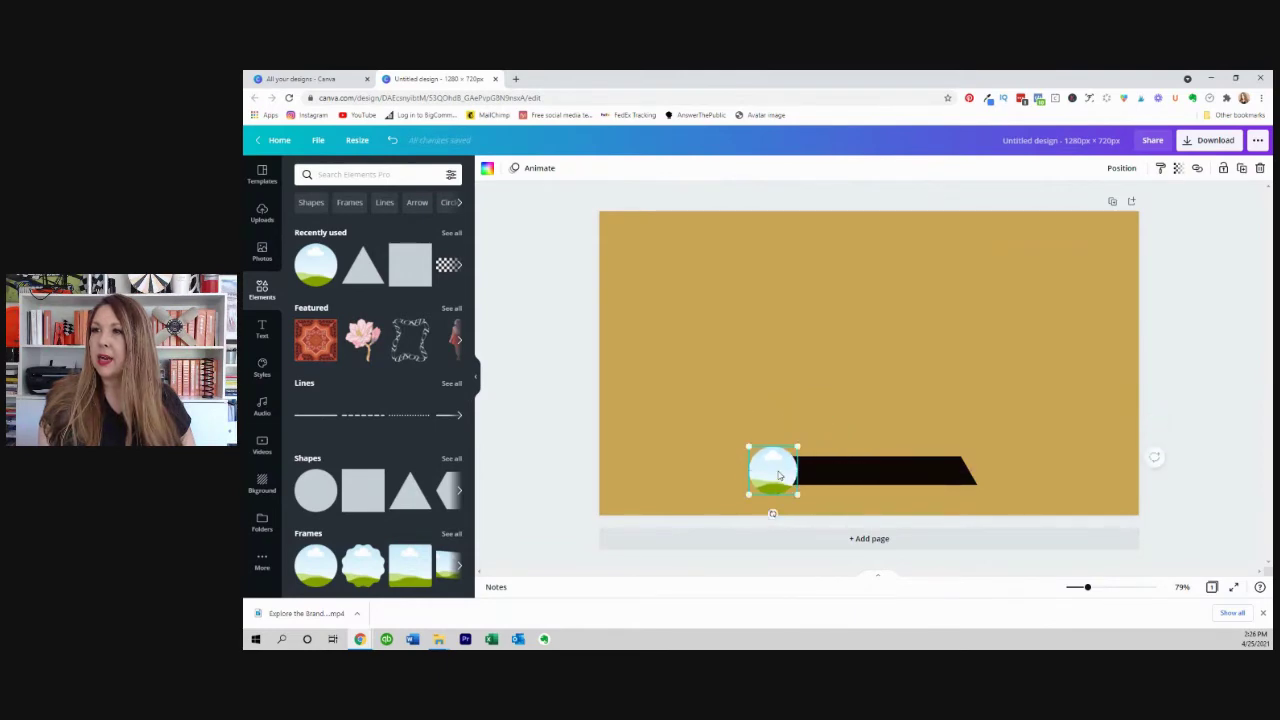
{"action": "left_click", "coordinate": [266, 257]}
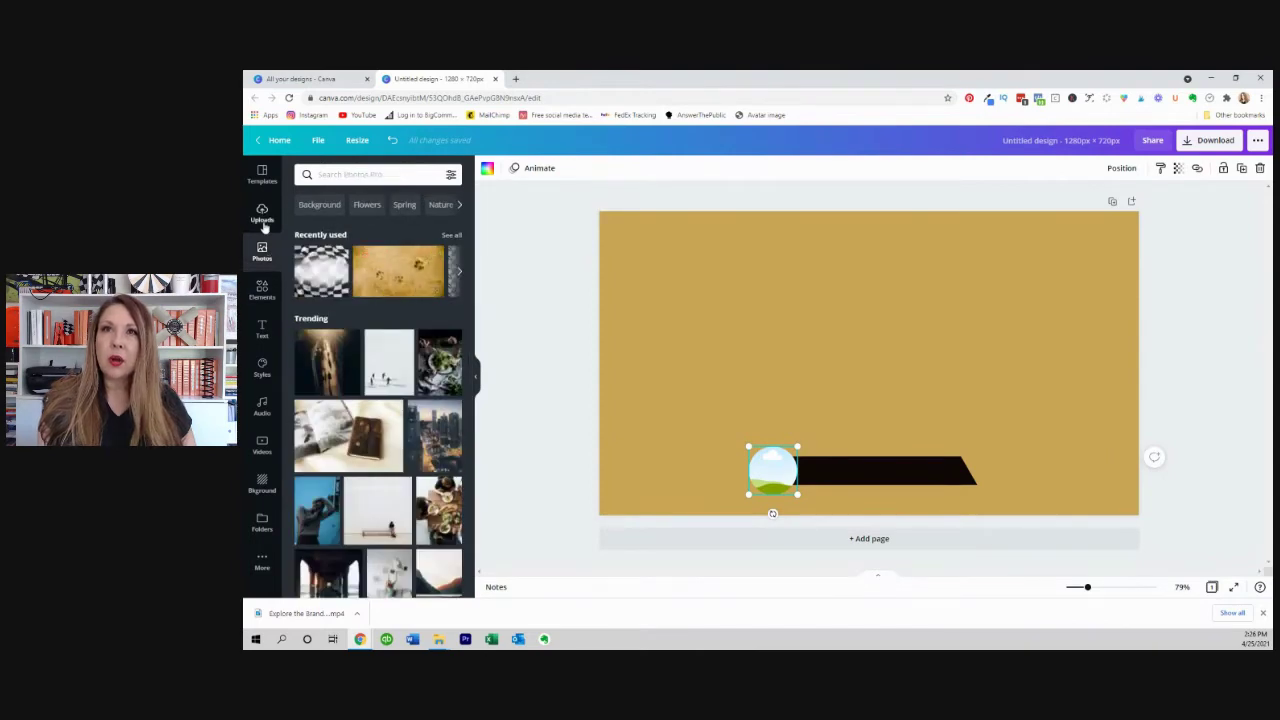
Drop the woman's uploaded photo into the circle frame and move frame and bar up together.
{"action": "left_click", "coordinate": [262, 213]}
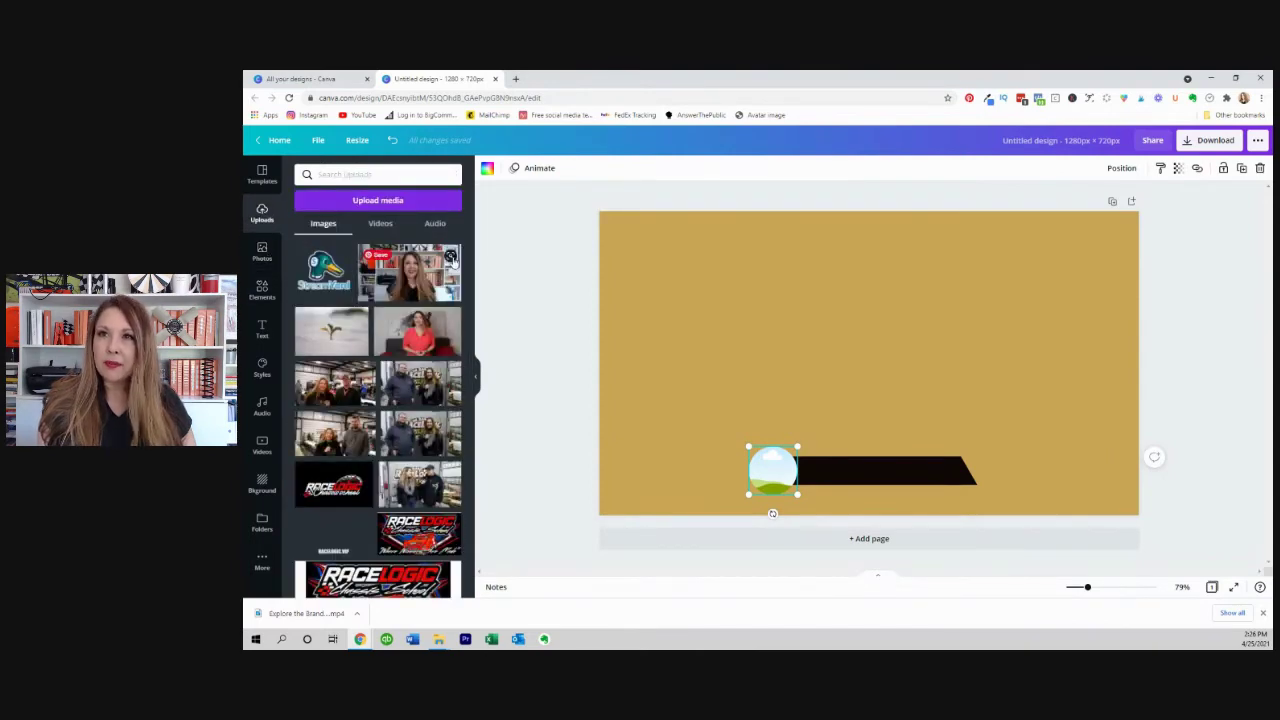
{"action": "scroll", "coordinate": [400, 360], "scroll_direction": "down", "scroll_amount": 10}
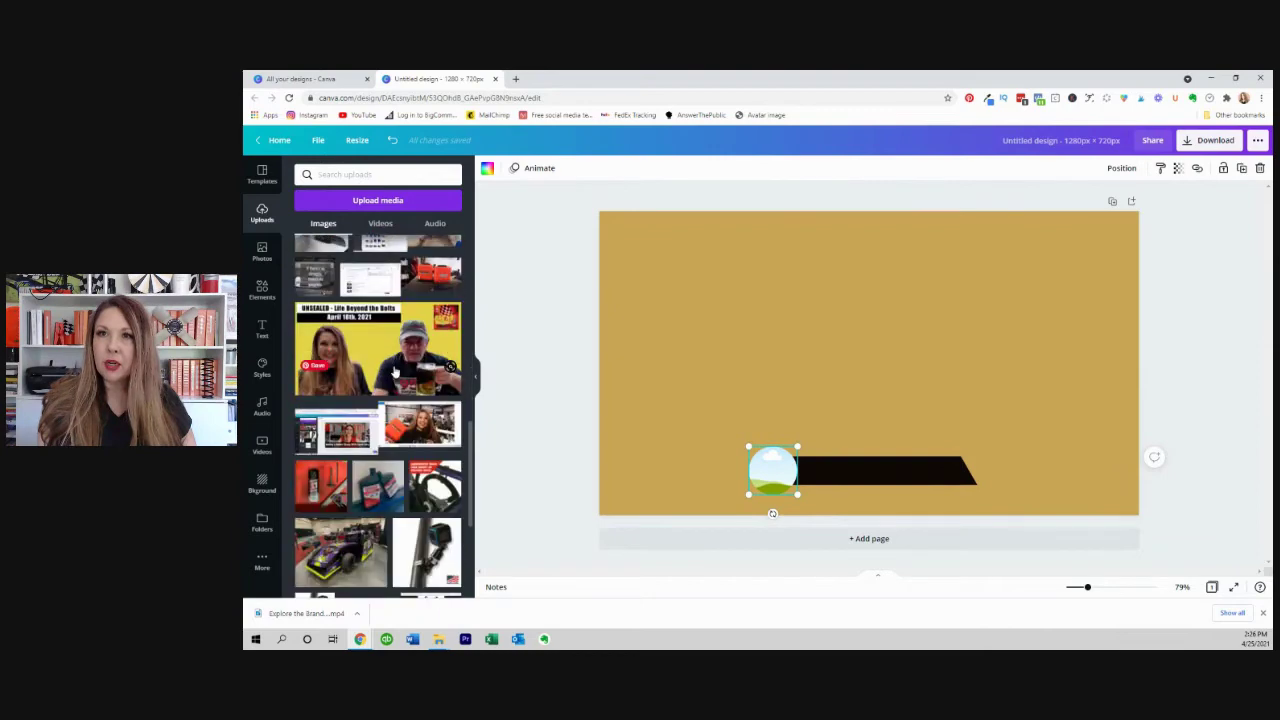
{"action": "scroll", "coordinate": [395, 372], "scroll_direction": "down", "scroll_amount": 5}
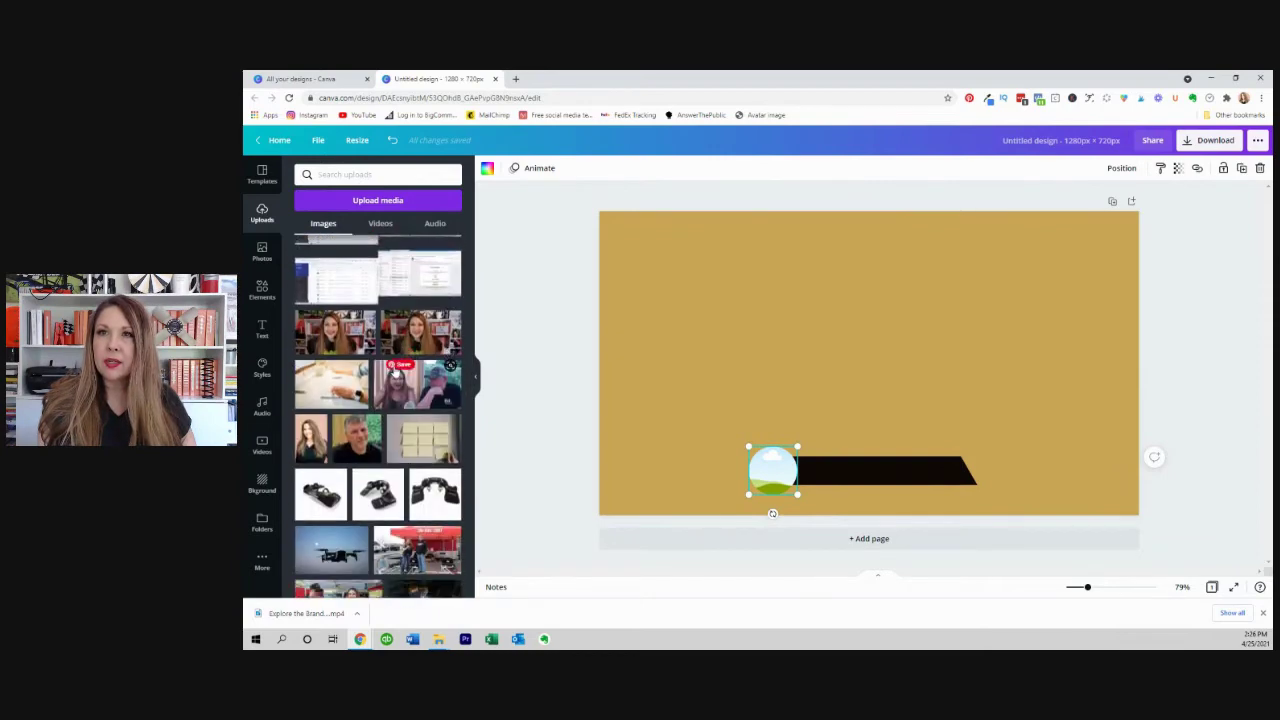
{"action": "scroll", "coordinate": [396, 370], "scroll_direction": "down", "scroll_amount": 3}
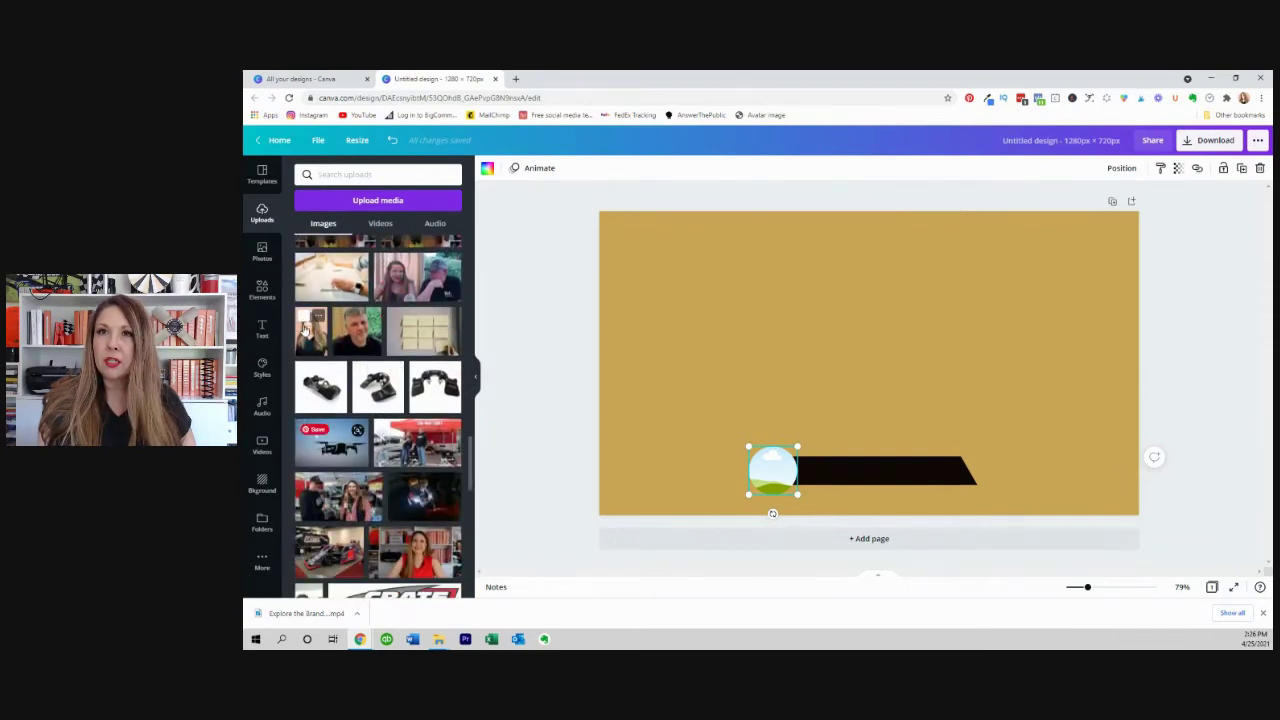
{"action": "left_click_drag", "start_coordinate": [305, 330], "coordinate": [783, 483]}
{"action": "double_click", "coordinate": [771, 466]}
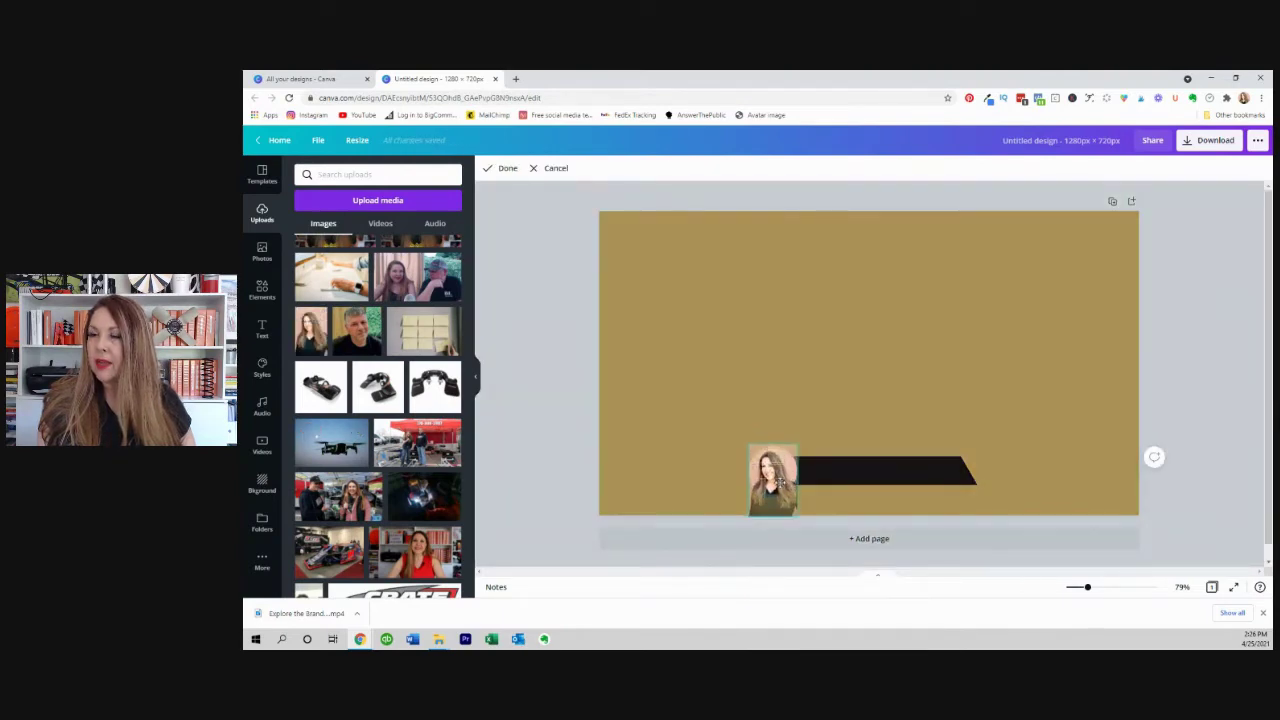
{"action": "left_click", "coordinate": [586, 473]}
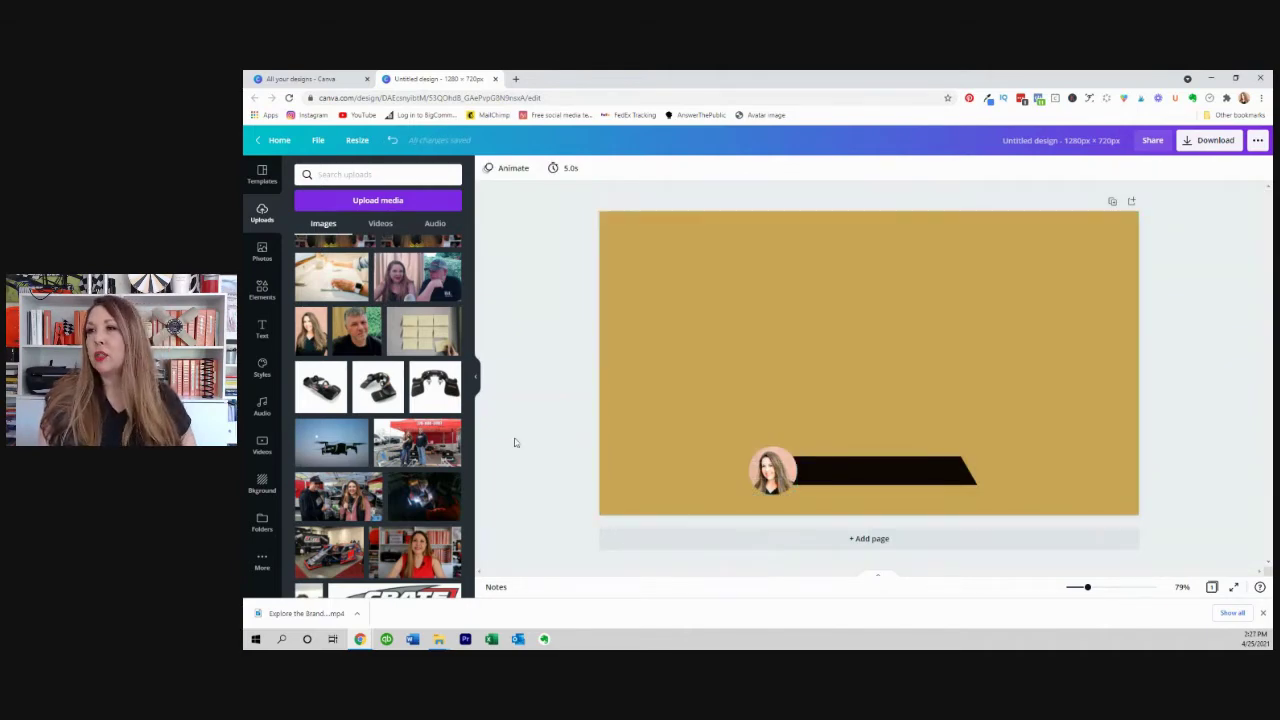
{"action": "left_click_drag", "start_coordinate": [582, 420], "coordinate": [1005, 500]}
{"action": "left_click_drag", "start_coordinate": [867, 481], "coordinate": [870, 458]}
Search stock photos for 'insta', add an Instagram logo, and shrink it to 75 x 75.
{"action": "left_click", "coordinate": [1203, 391]}
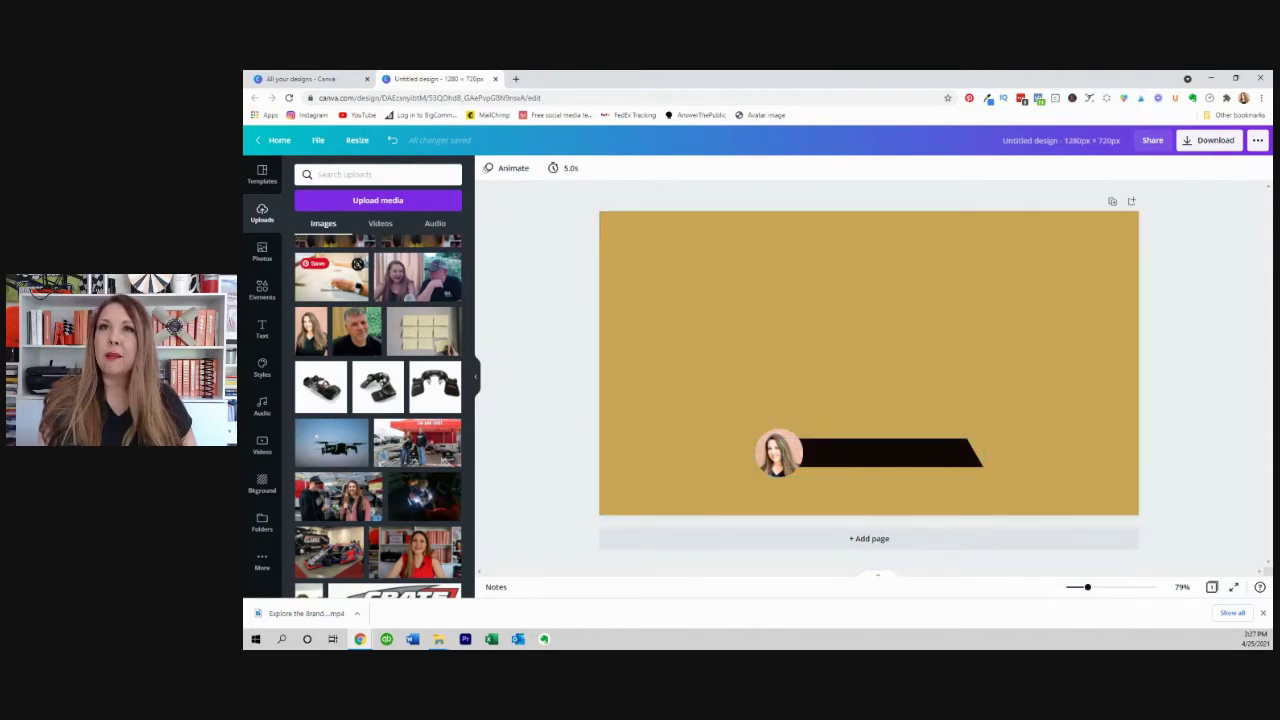
{"action": "left_click", "coordinate": [260, 251]}
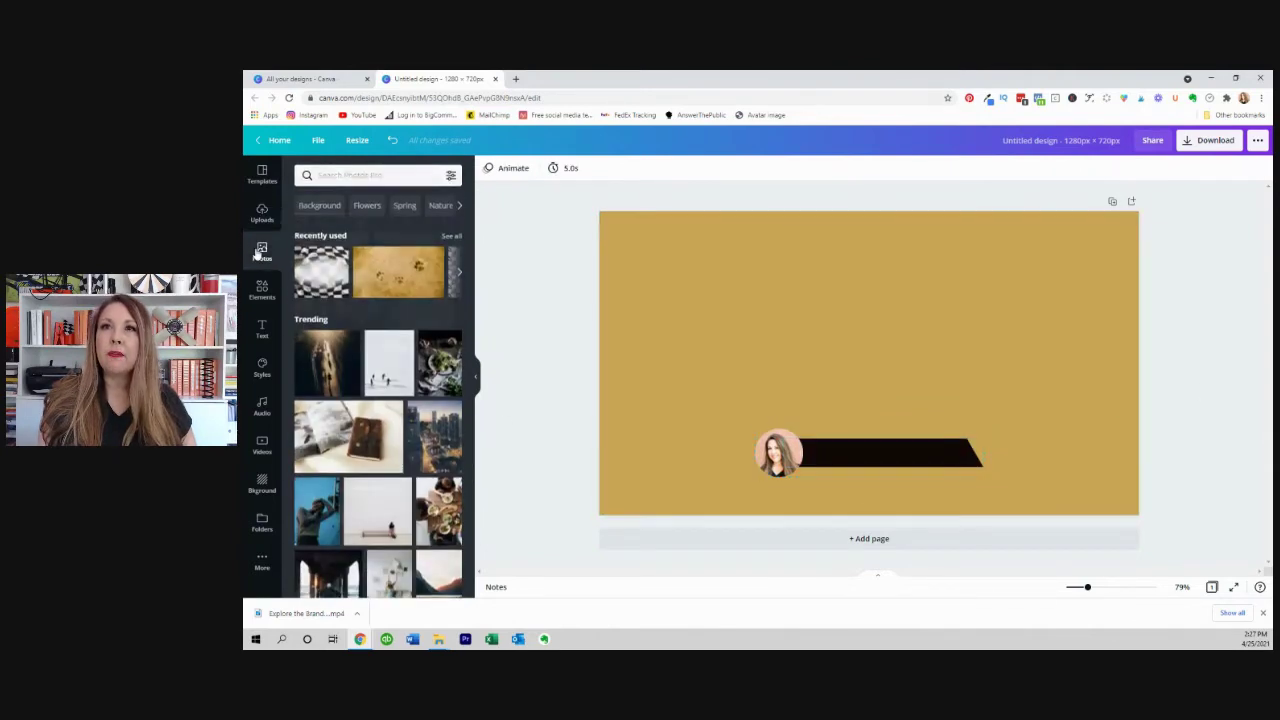
{"action": "left_click", "coordinate": [340, 174]}
{"action": "type", "text": "insta"}
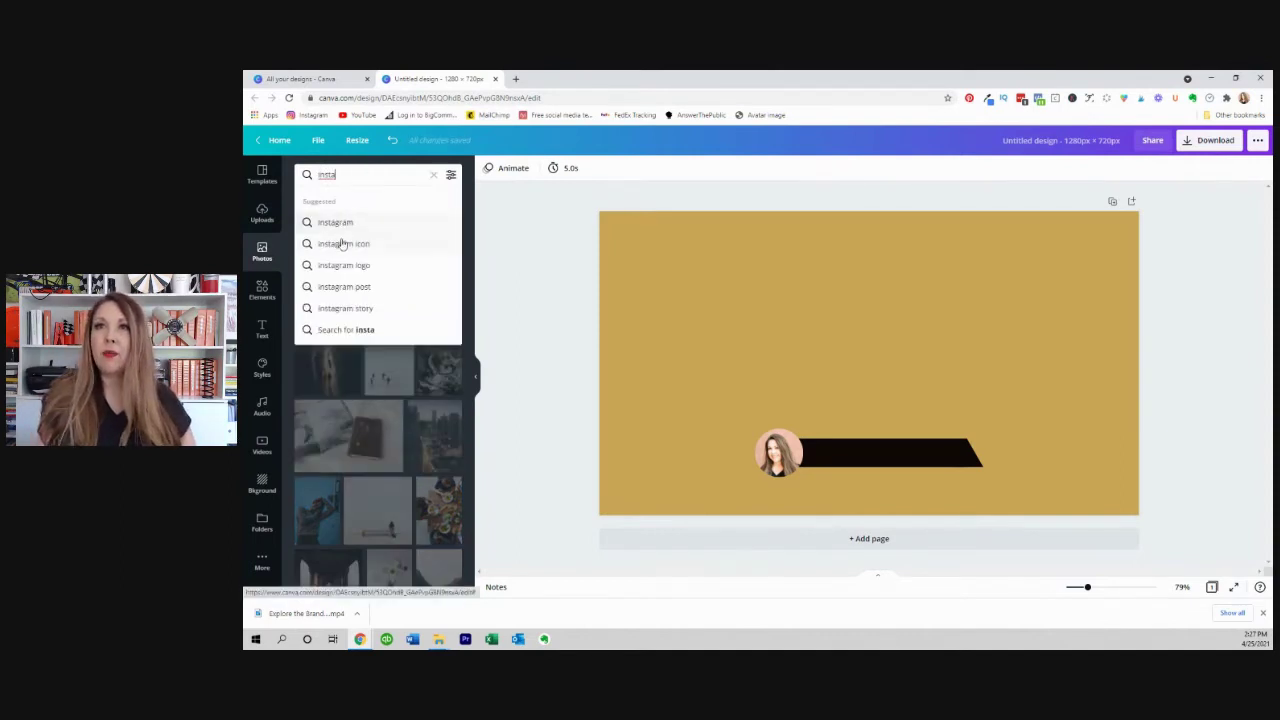
{"action": "left_click", "coordinate": [342, 265]}
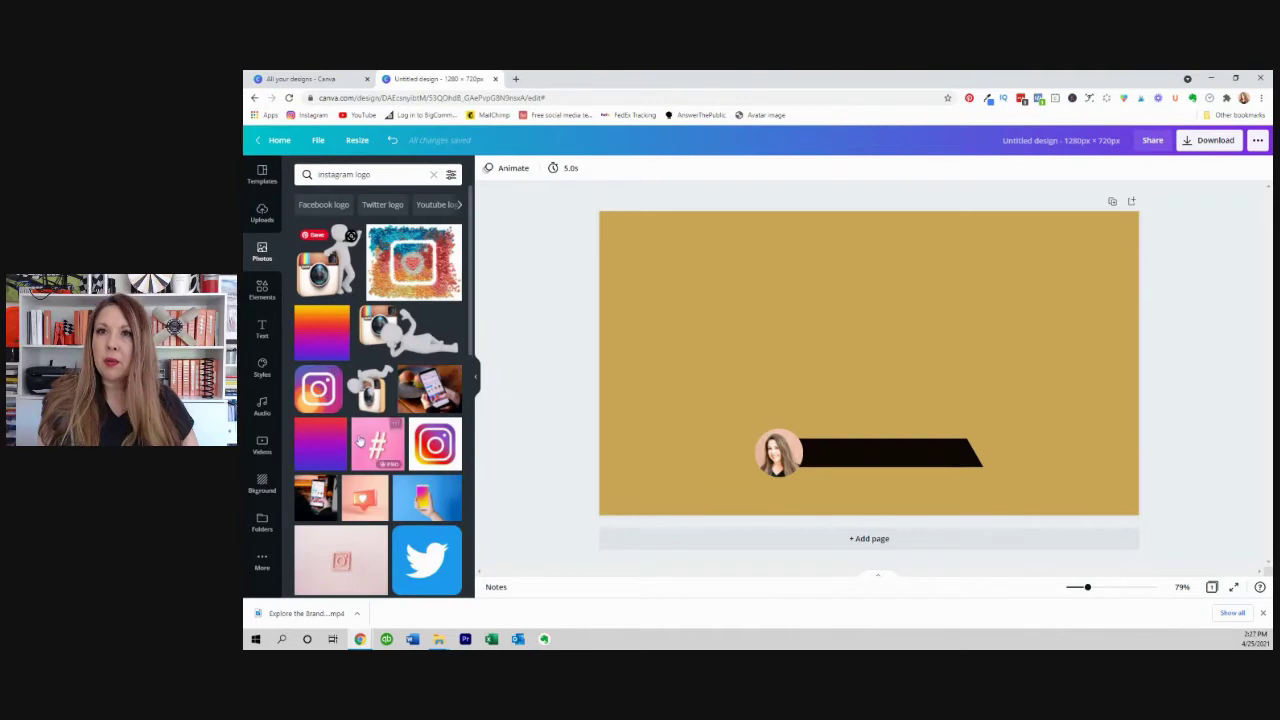
{"action": "left_click", "coordinate": [318, 393]}
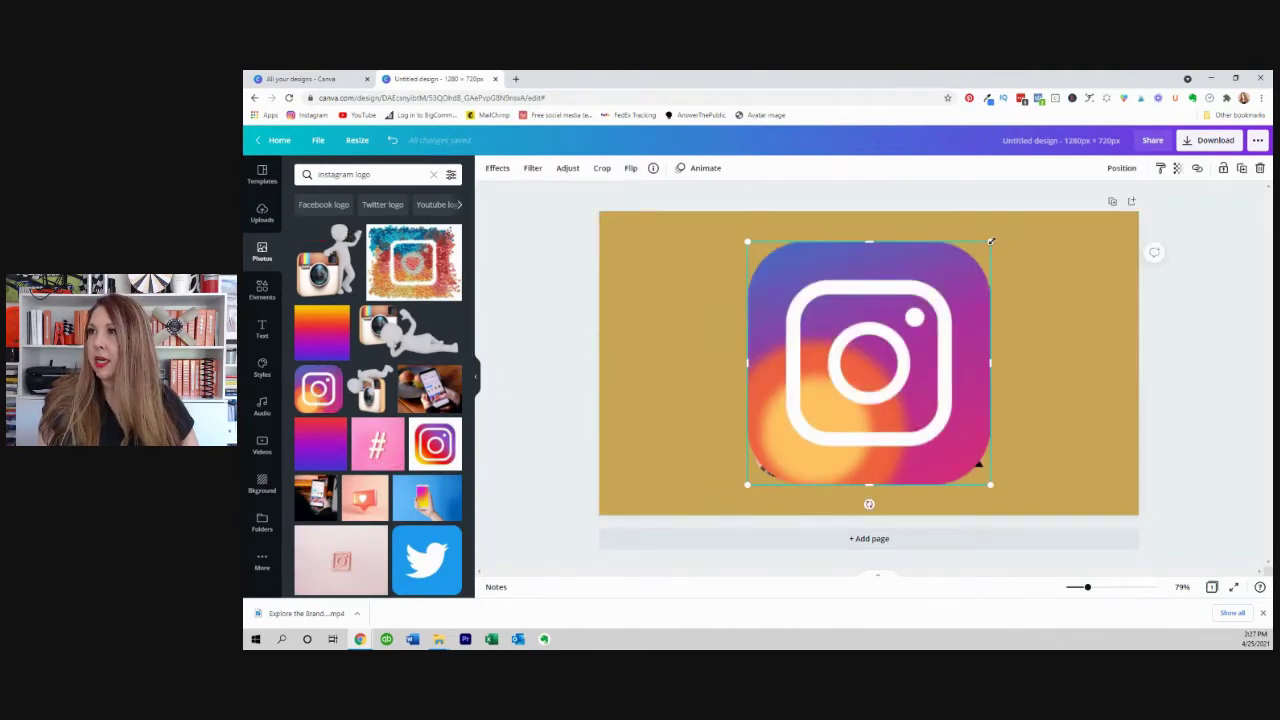
{"action": "left_click_drag", "start_coordinate": [991, 241], "coordinate": [815, 486]}
{"action": "left_click", "coordinate": [1197, 403]}
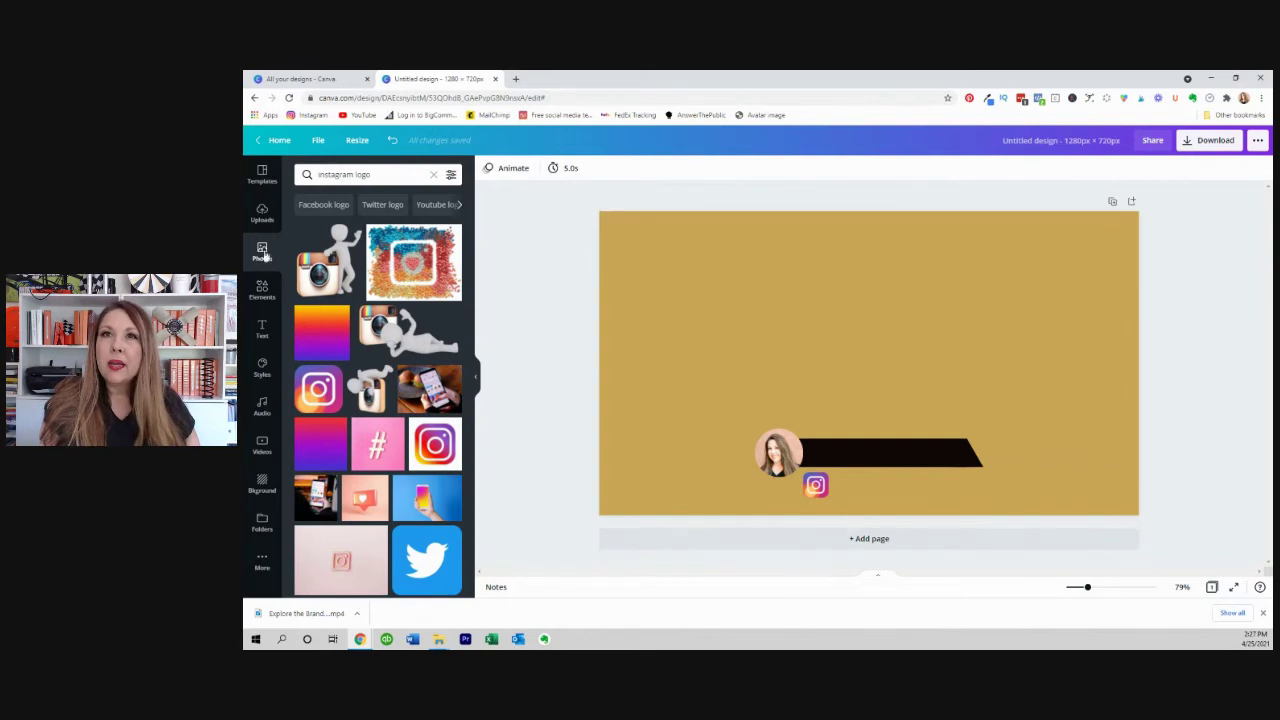
{"action": "left_click", "coordinate": [262, 330]}
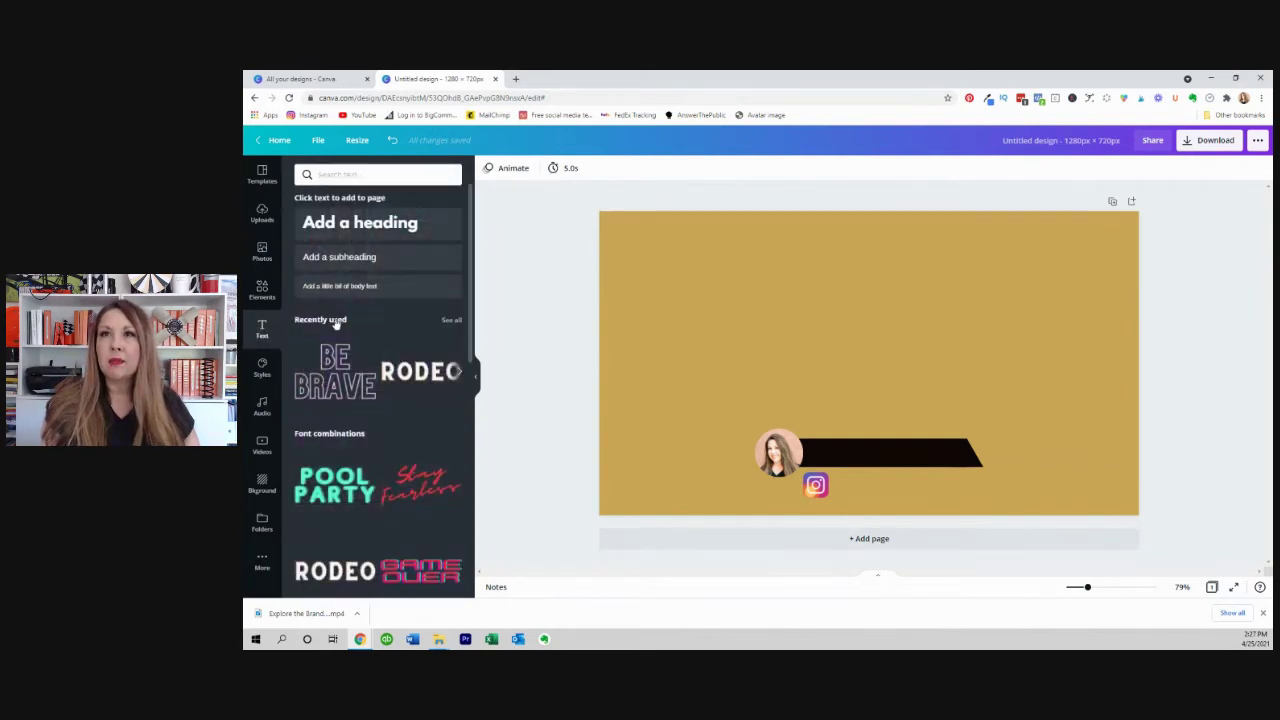
Add a heading containing the person's name.
{"action": "left_click", "coordinate": [364, 225]}
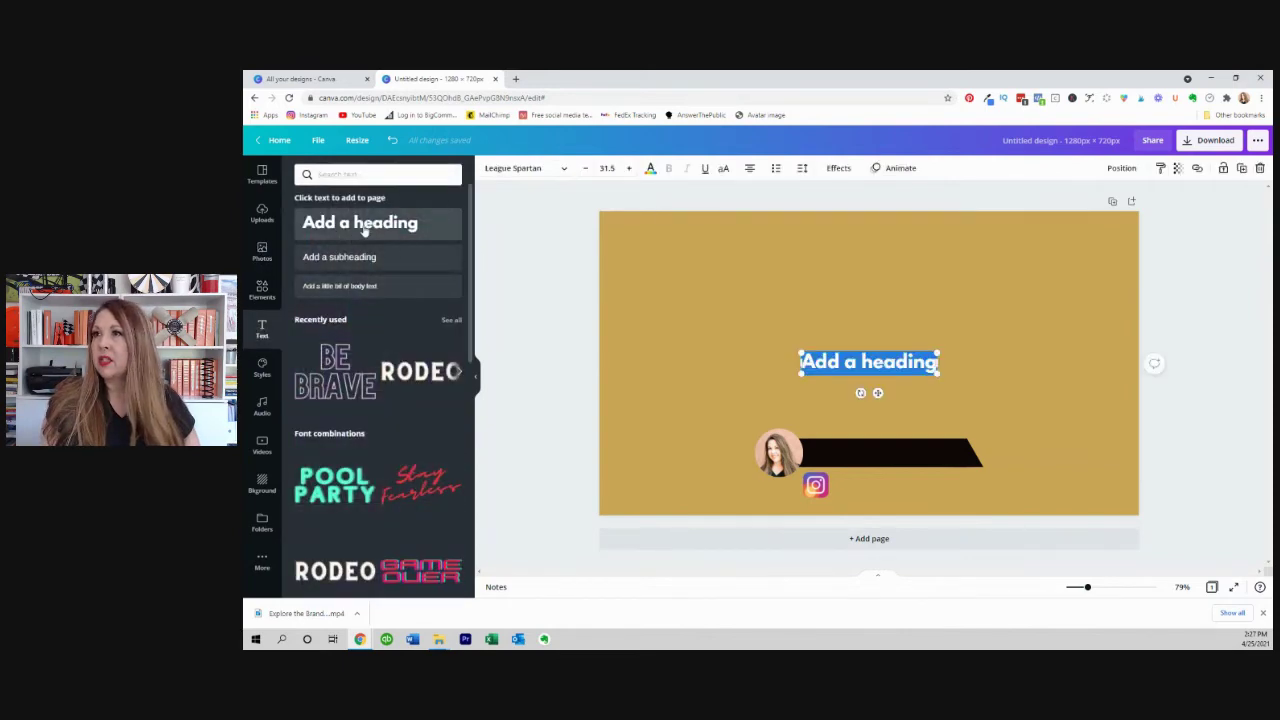
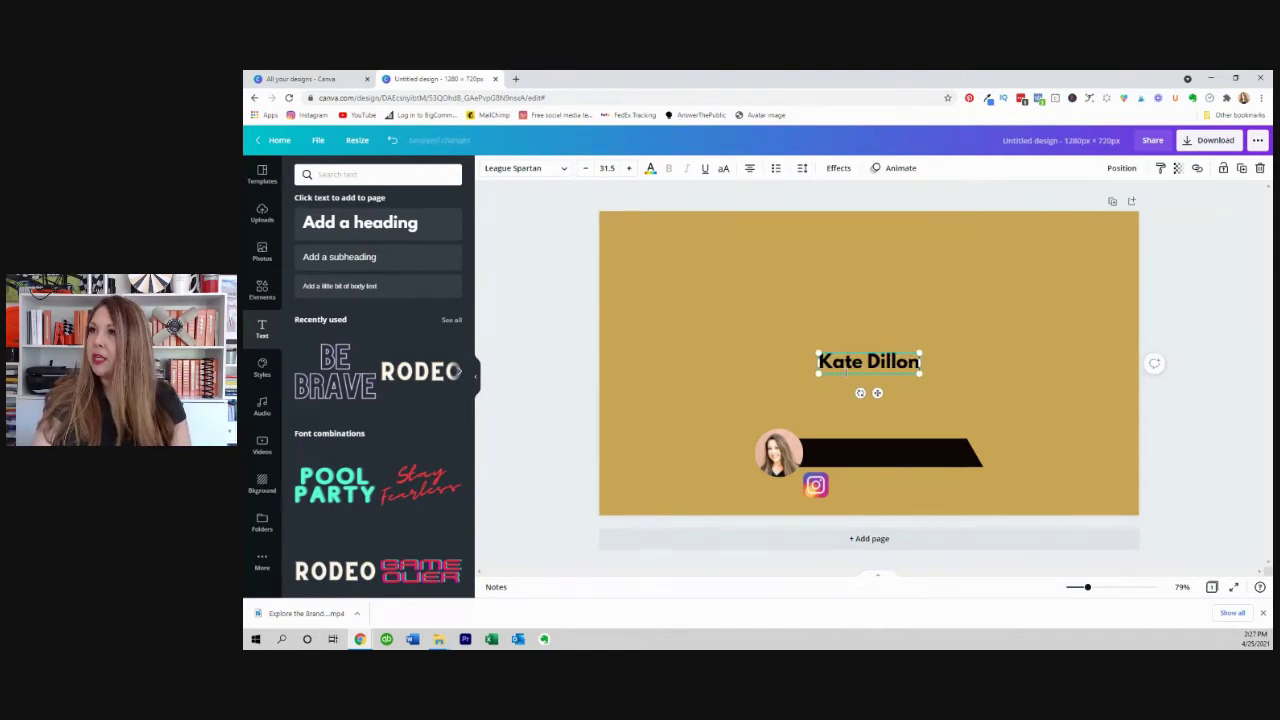
{"action": "key", "text": "ctrl+shift+Left"}
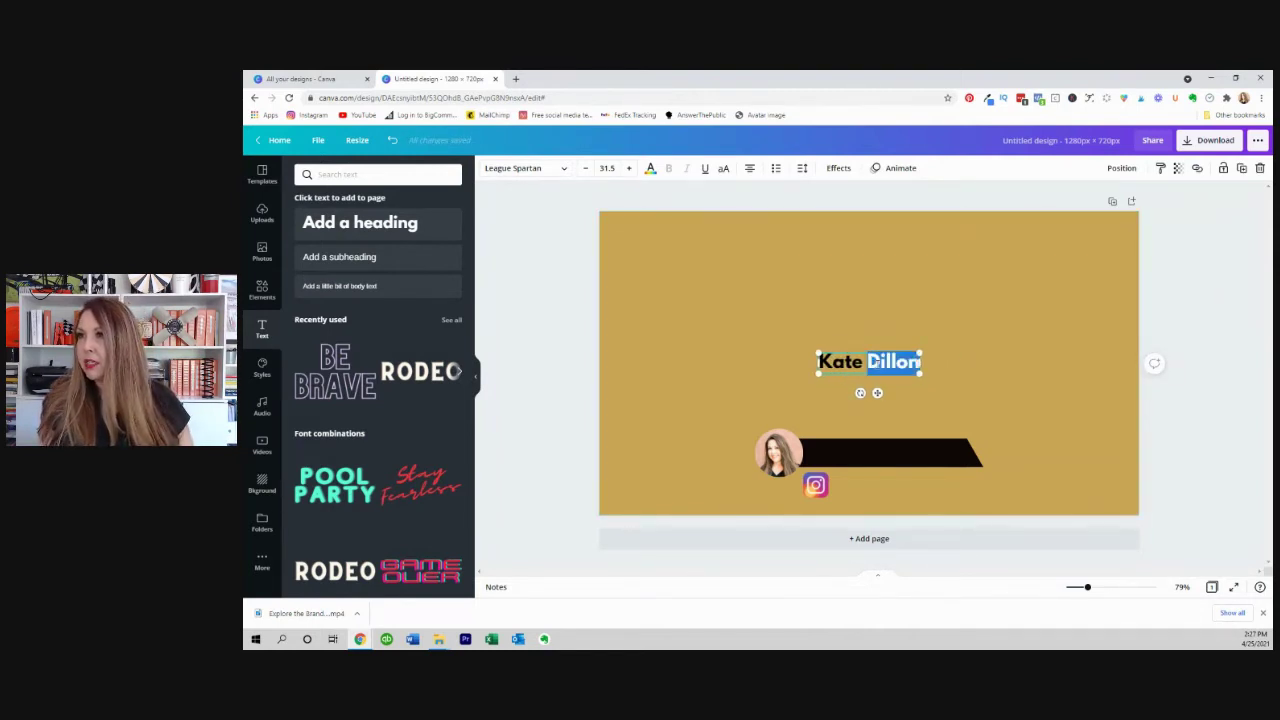
{"action": "key", "text": "Right"}
{"action": "left_click_drag", "start_coordinate": [921, 363], "coordinate": [802, 372]}
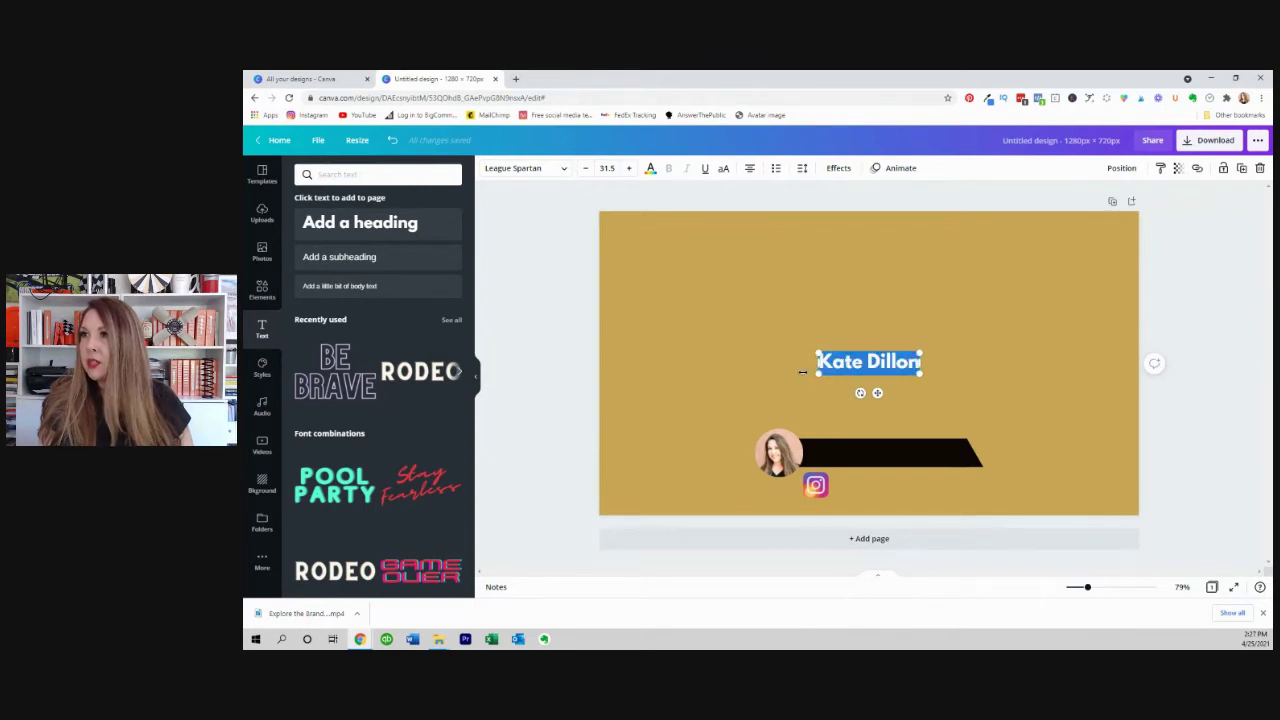
Make the name text white and move it onto the black banner.
{"action": "left_click", "coordinate": [651, 170]}
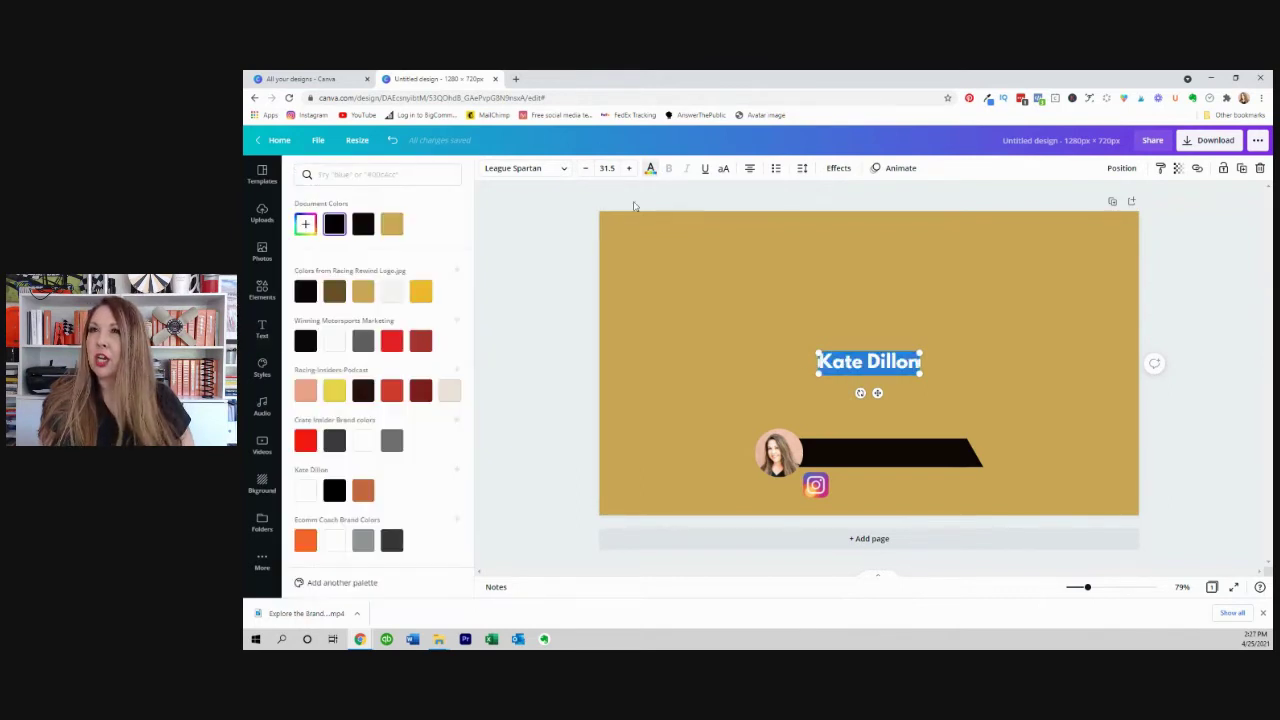
{"action": "left_click", "coordinate": [309, 489]}
{"action": "left_click", "coordinate": [863, 360]}
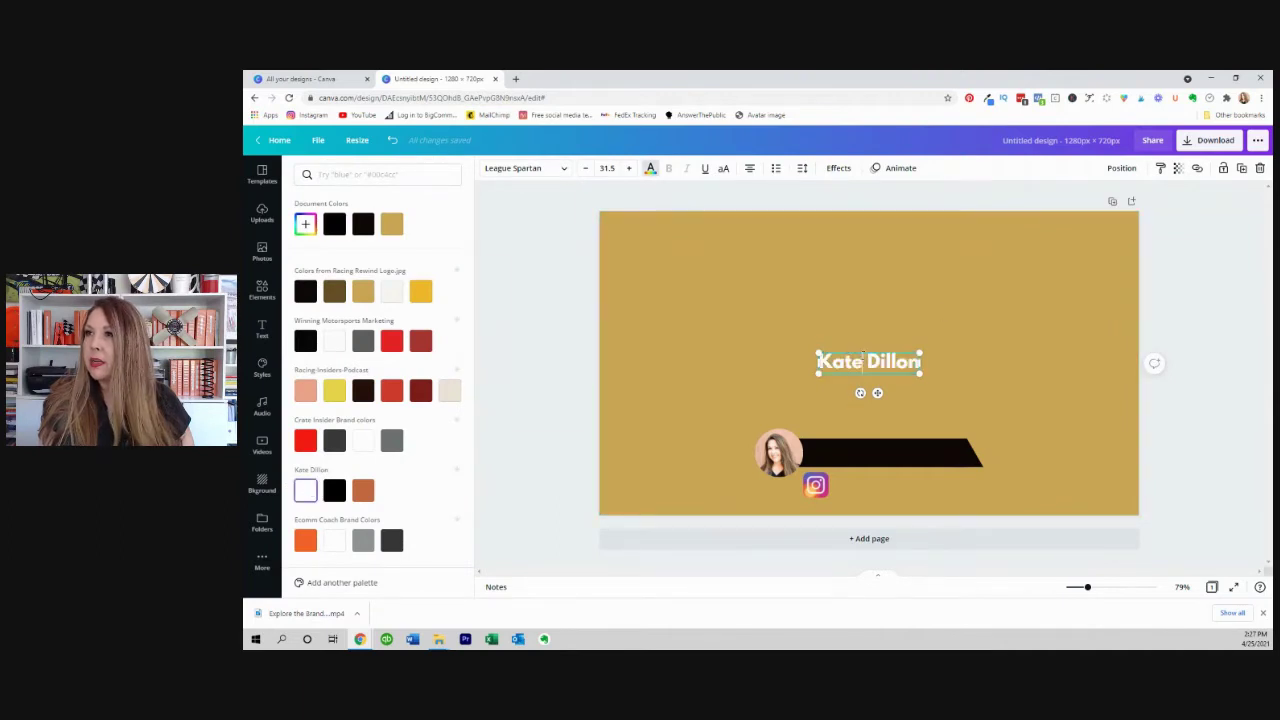
{"action": "left_click_drag", "start_coordinate": [859, 351], "coordinate": [872, 440]}
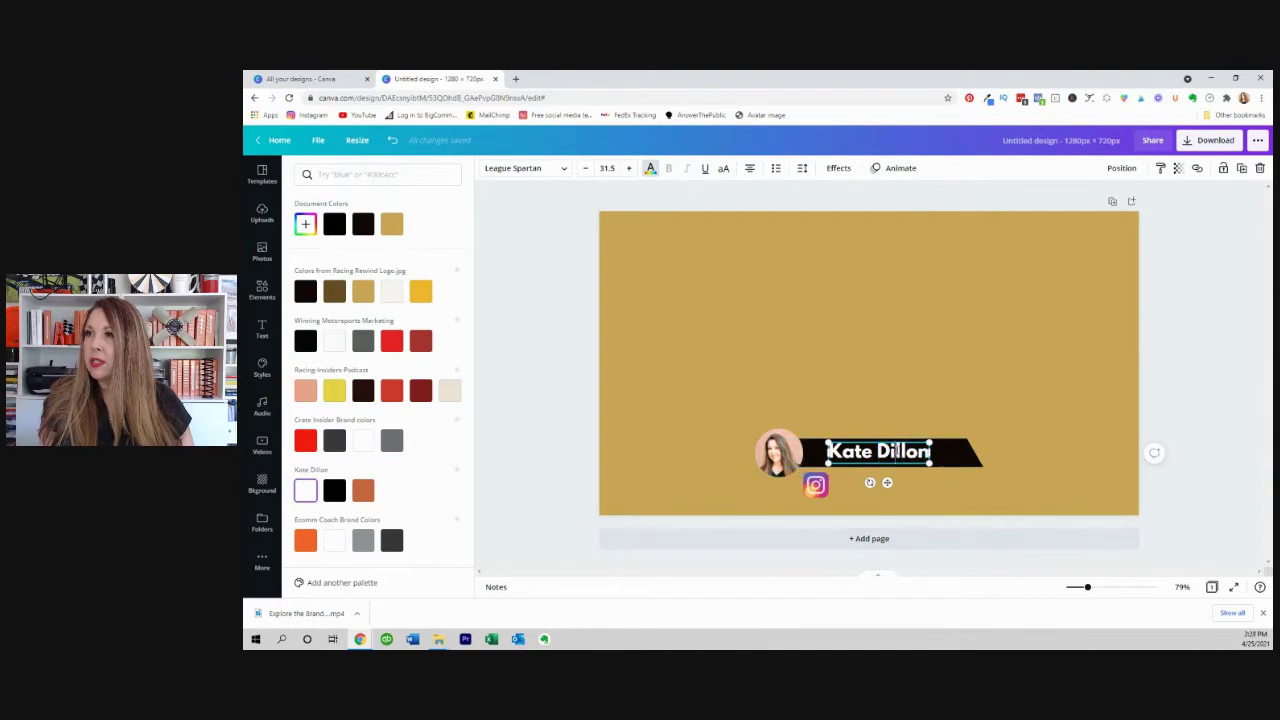
{"action": "left_click_drag", "start_coordinate": [930, 451], "coordinate": [818, 450]}
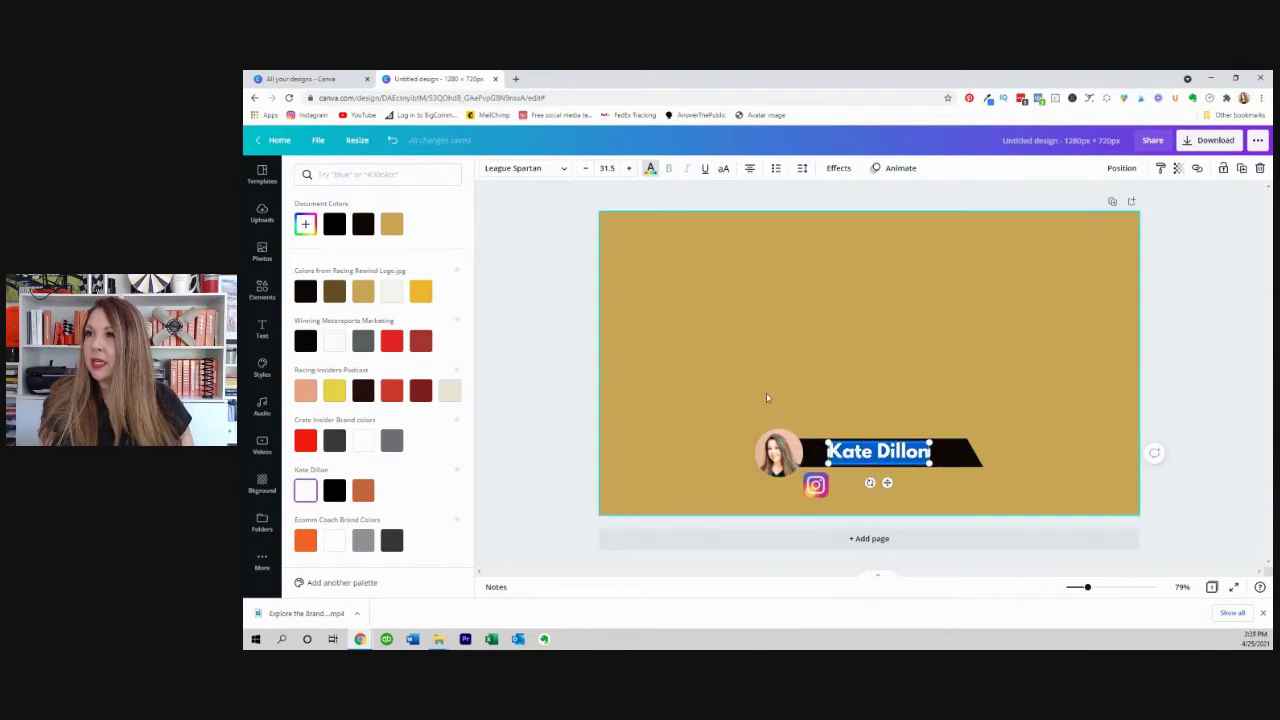
{"action": "left_click", "coordinate": [566, 168]}
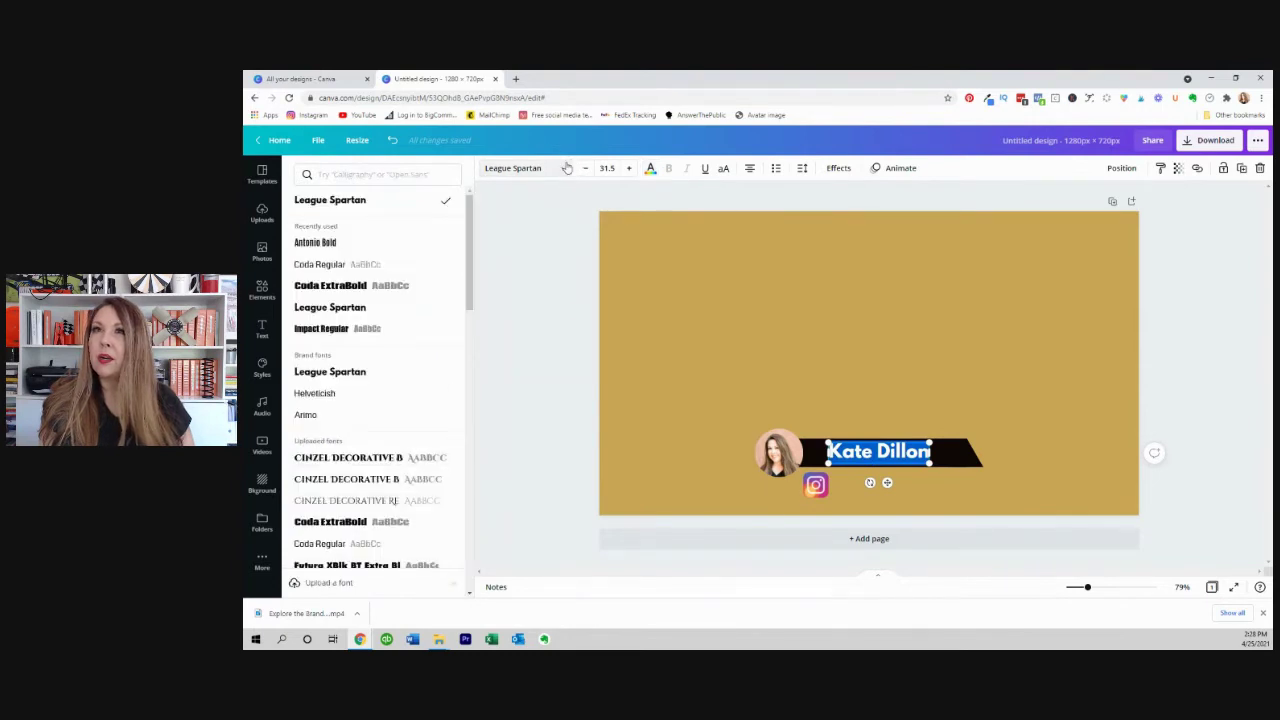
Enlarge the Interstate Bold Cond name heading to size 37.2.
{"action": "scroll", "coordinate": [338, 390], "scroll_direction": "down", "scroll_amount": 5}
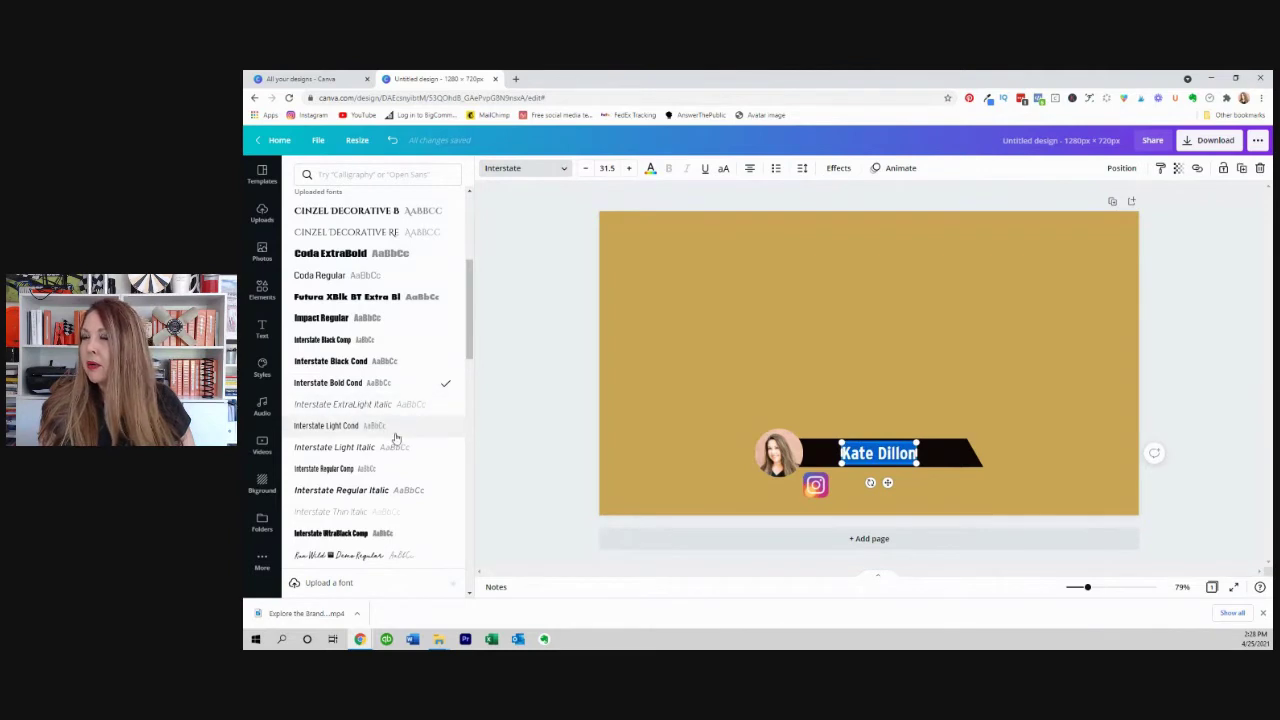
{"action": "left_click_drag", "start_coordinate": [919, 442], "coordinate": [864, 440]}
{"action": "left_click", "coordinate": [1178, 408]}
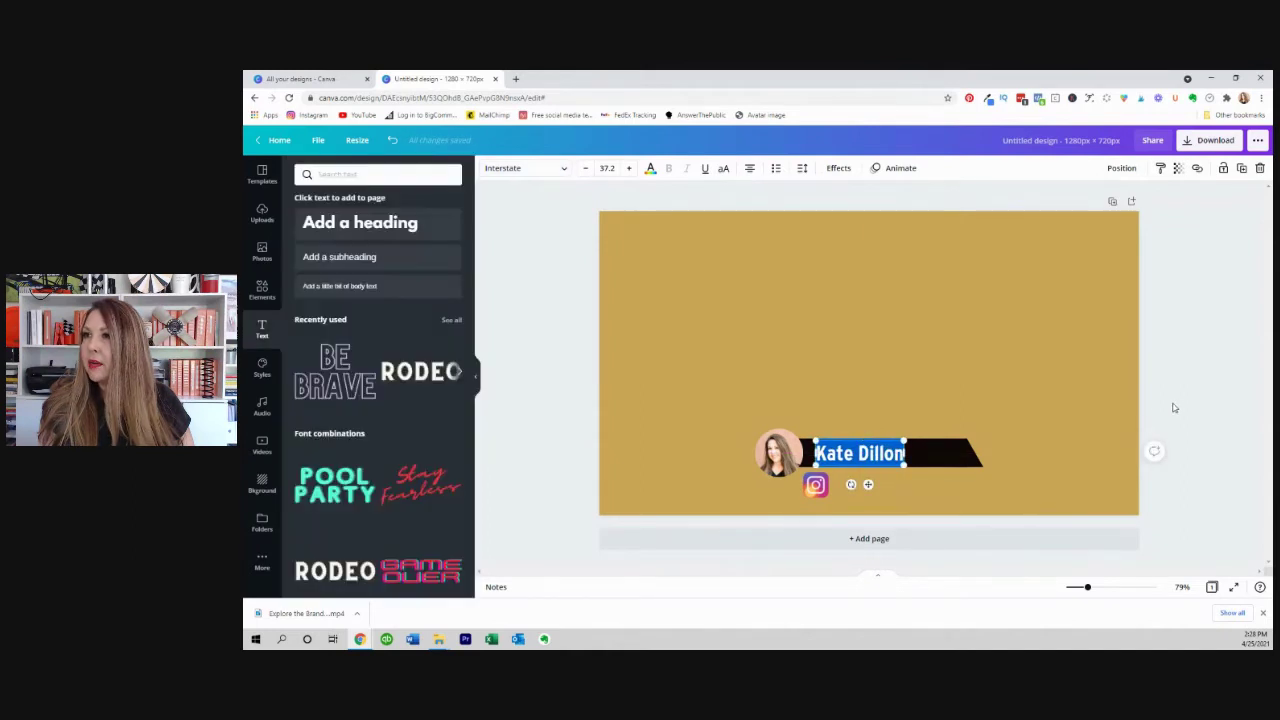
Pull the black banner's right end left so its angled tip sits just past the name.
{"action": "left_click", "coordinate": [939, 456]}
{"action": "left_click_drag", "start_coordinate": [965, 452], "coordinate": [926, 458]}
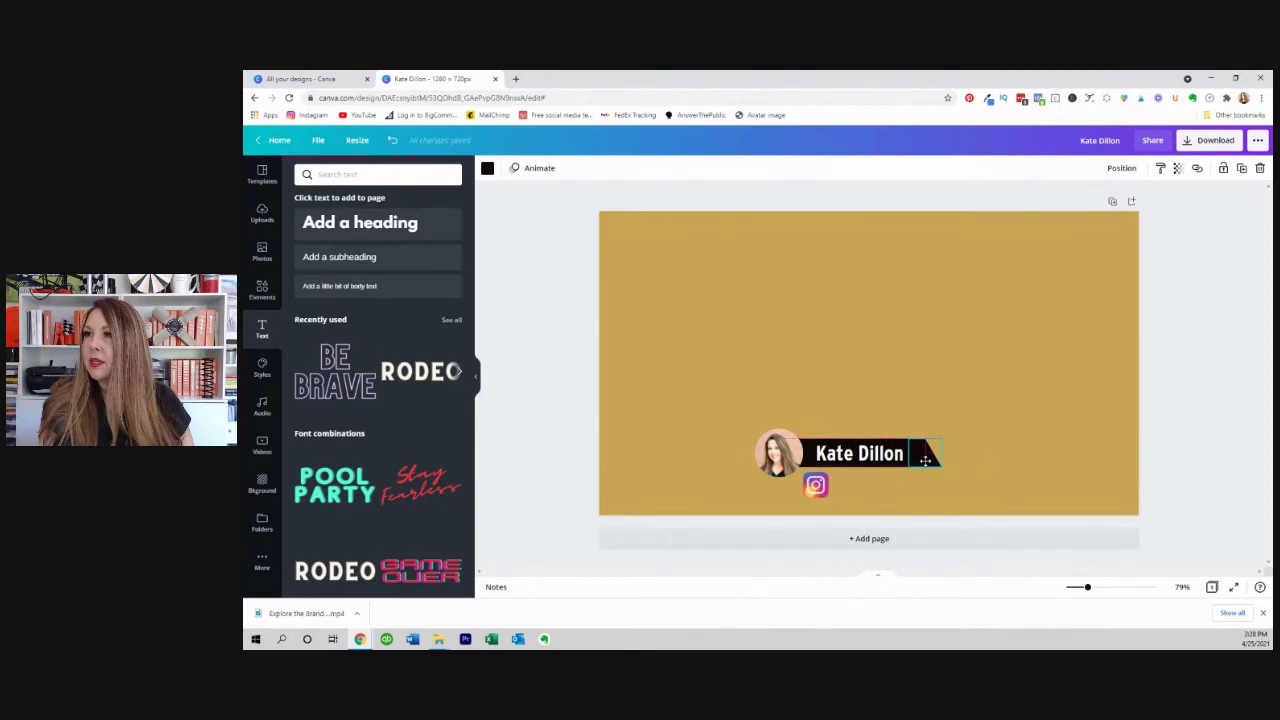
{"action": "left_click", "coordinate": [1100, 417]}
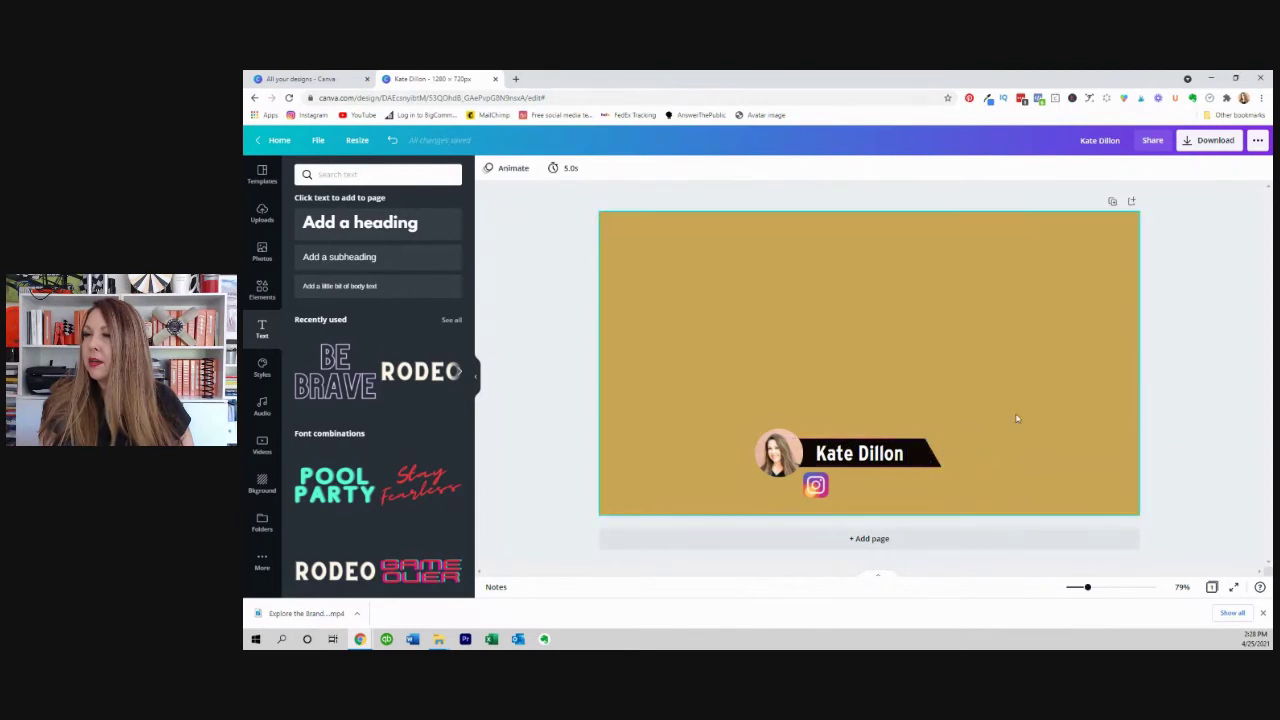
{"action": "left_click", "coordinate": [864, 457]}
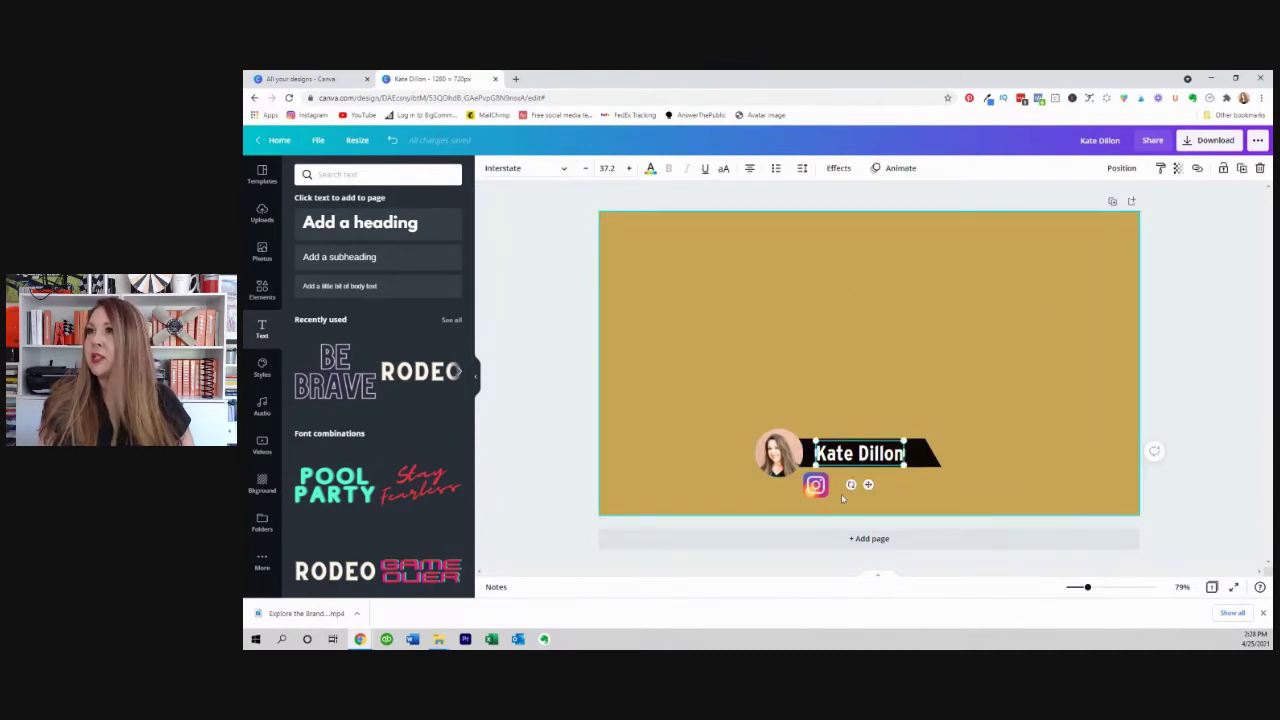
{"action": "left_click", "coordinate": [1242, 170]}
{"action": "left_click_drag", "start_coordinate": [864, 463], "coordinate": [882, 485]}
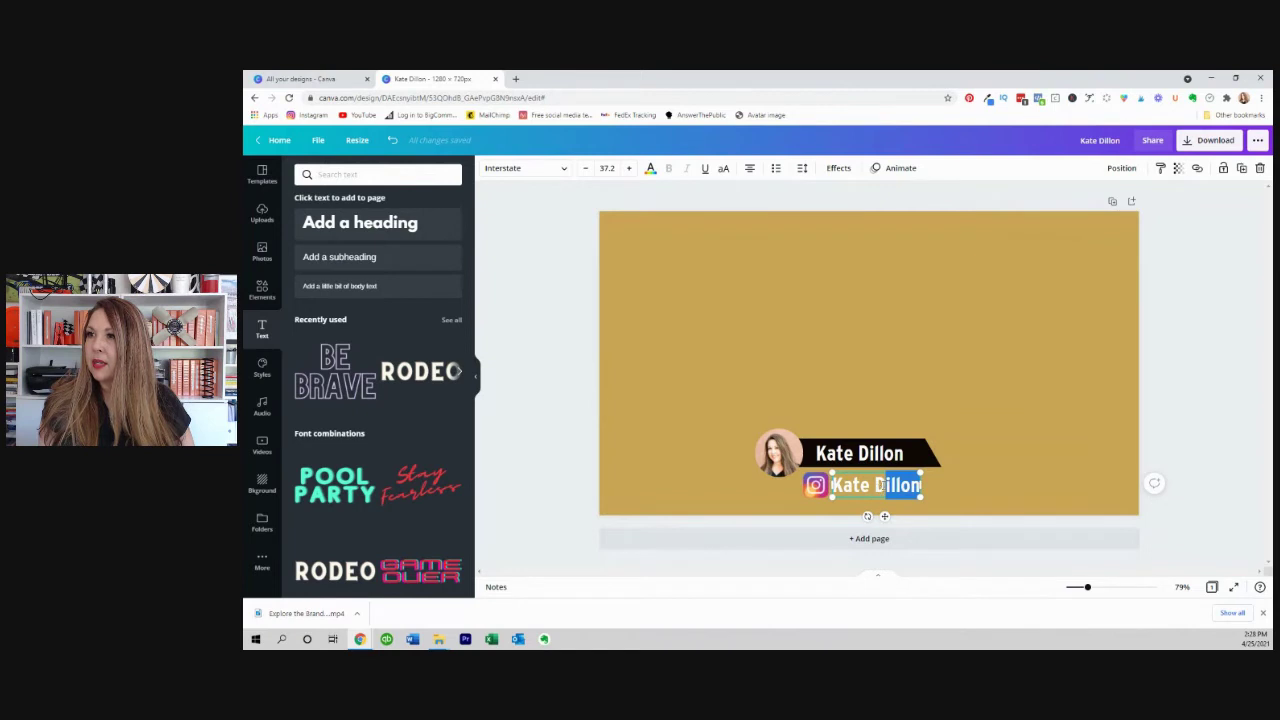
{"action": "left_click", "coordinate": [885, 484]}
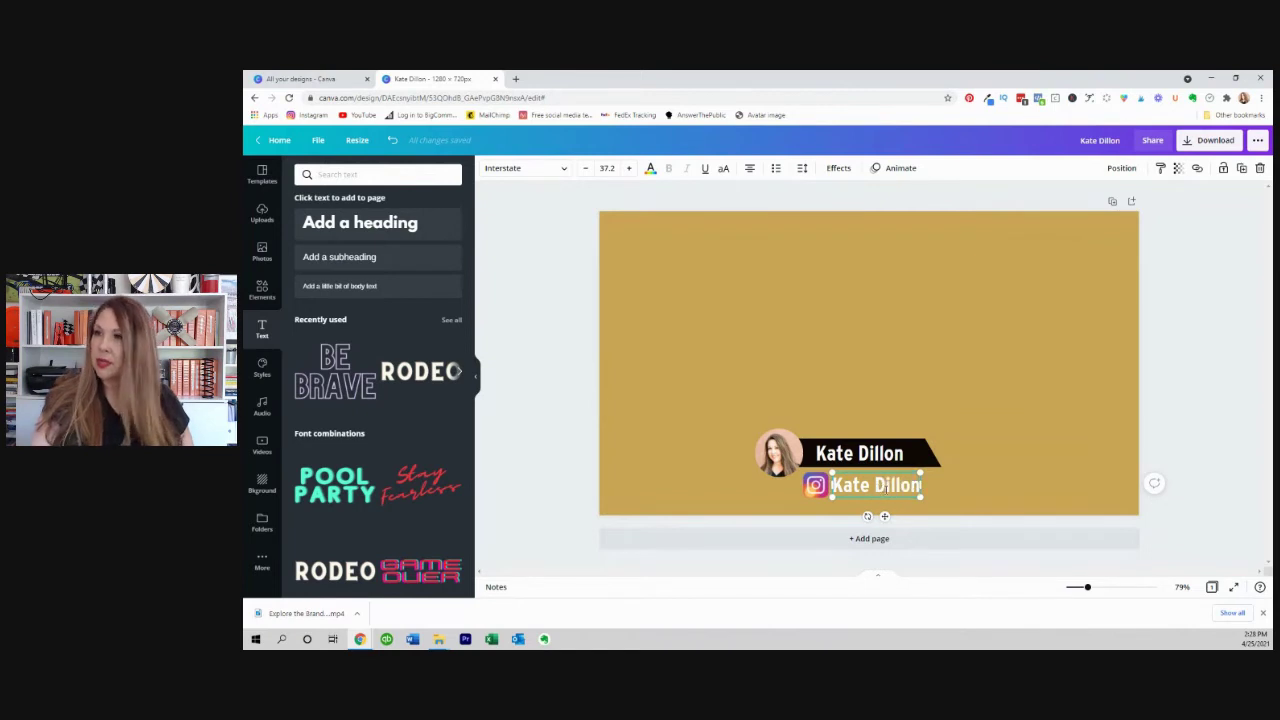
{"action": "key", "text": "BackSpace"}
{"action": "key", "text": "BackSpace"}
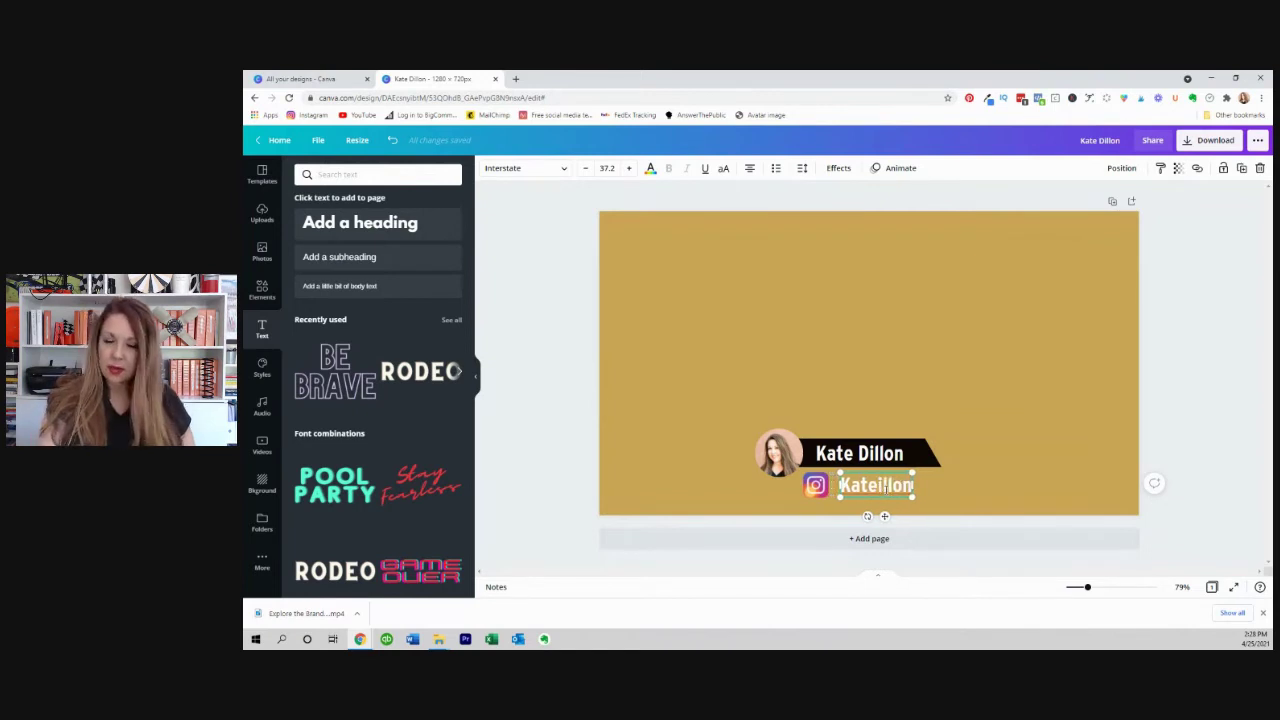
{"action": "type", "text": "d"}
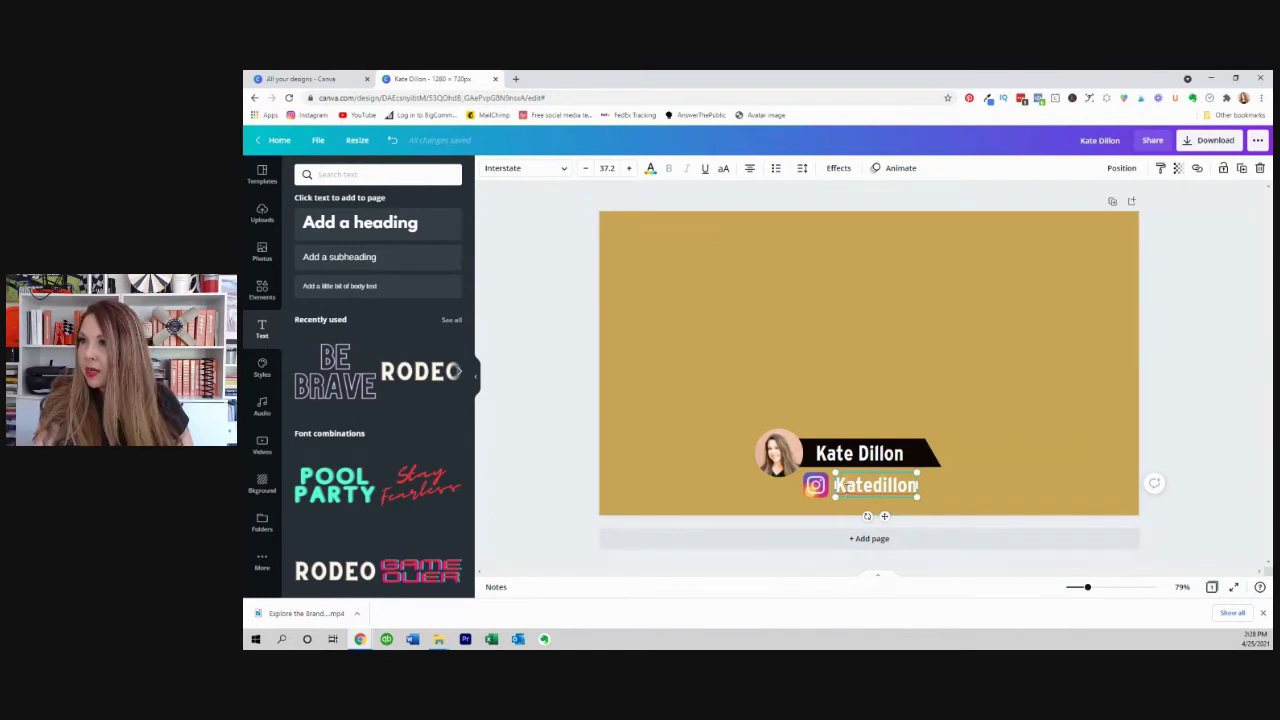
{"action": "left_click", "coordinate": [838, 484]}
{"action": "key", "text": "Delete"}
{"action": "key", "text": "Delete"}
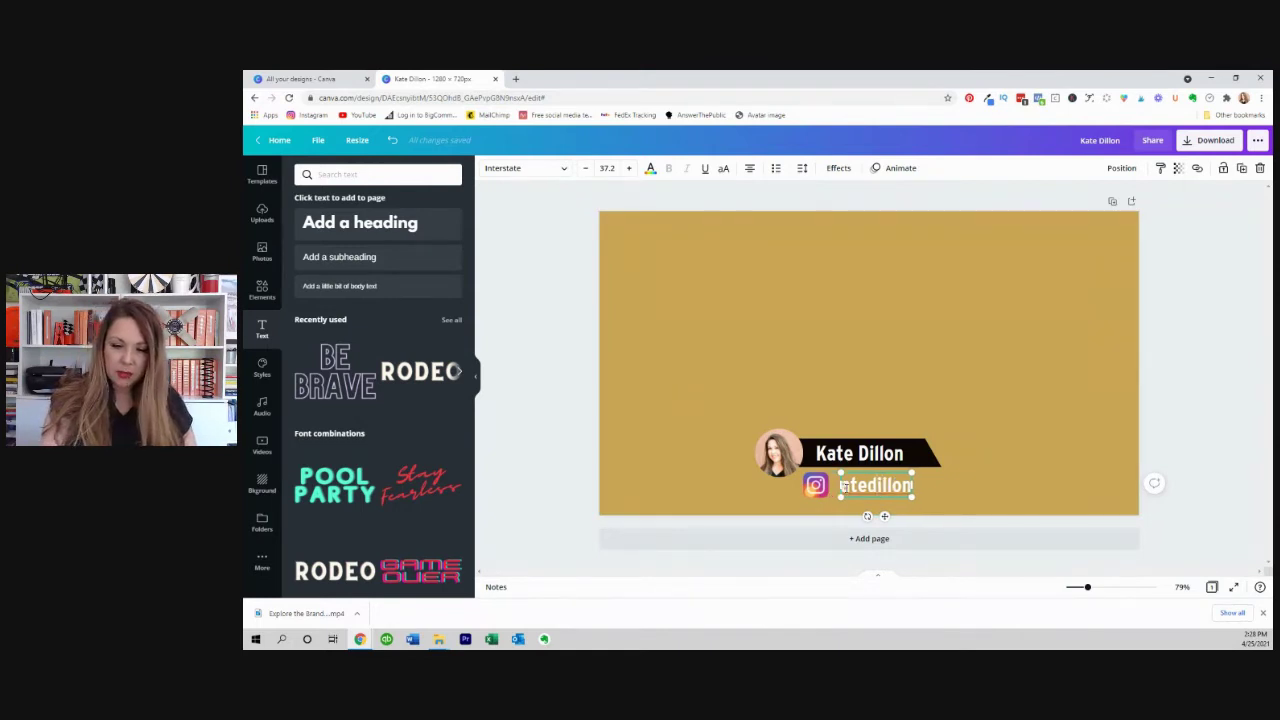
{"action": "type", "text": "@ka"}
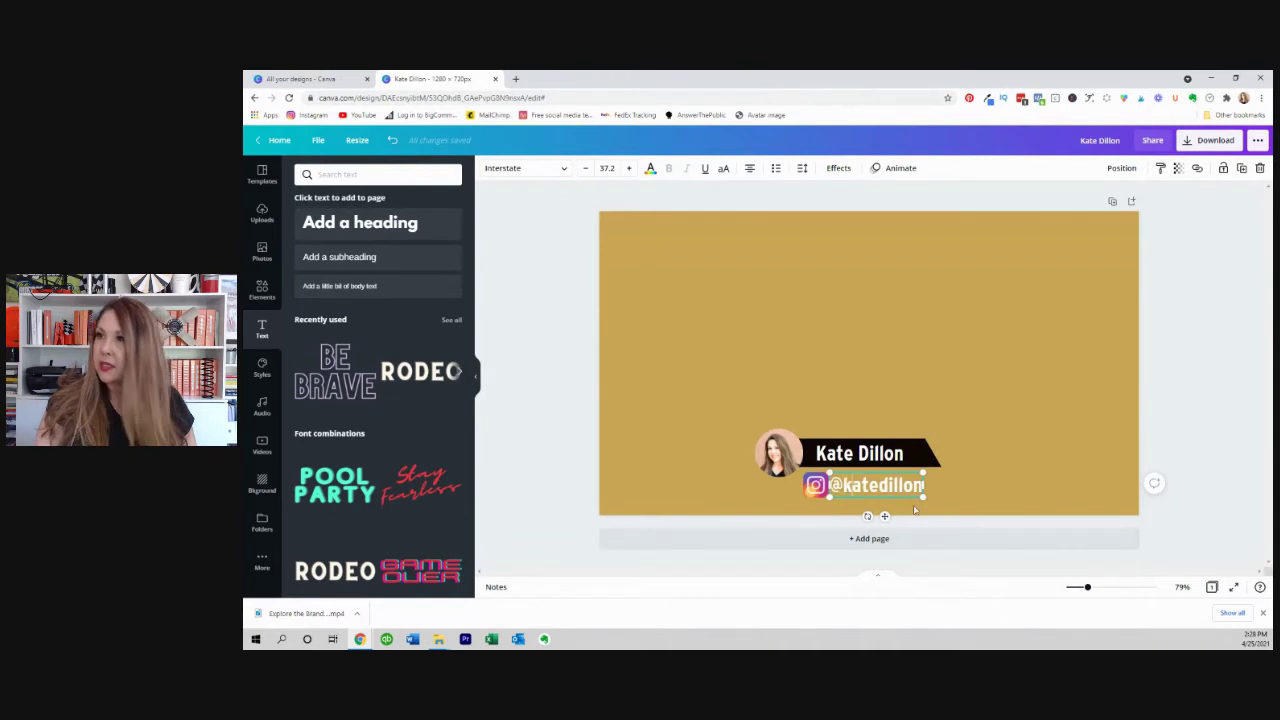
{"action": "left_click", "coordinate": [1199, 428]}
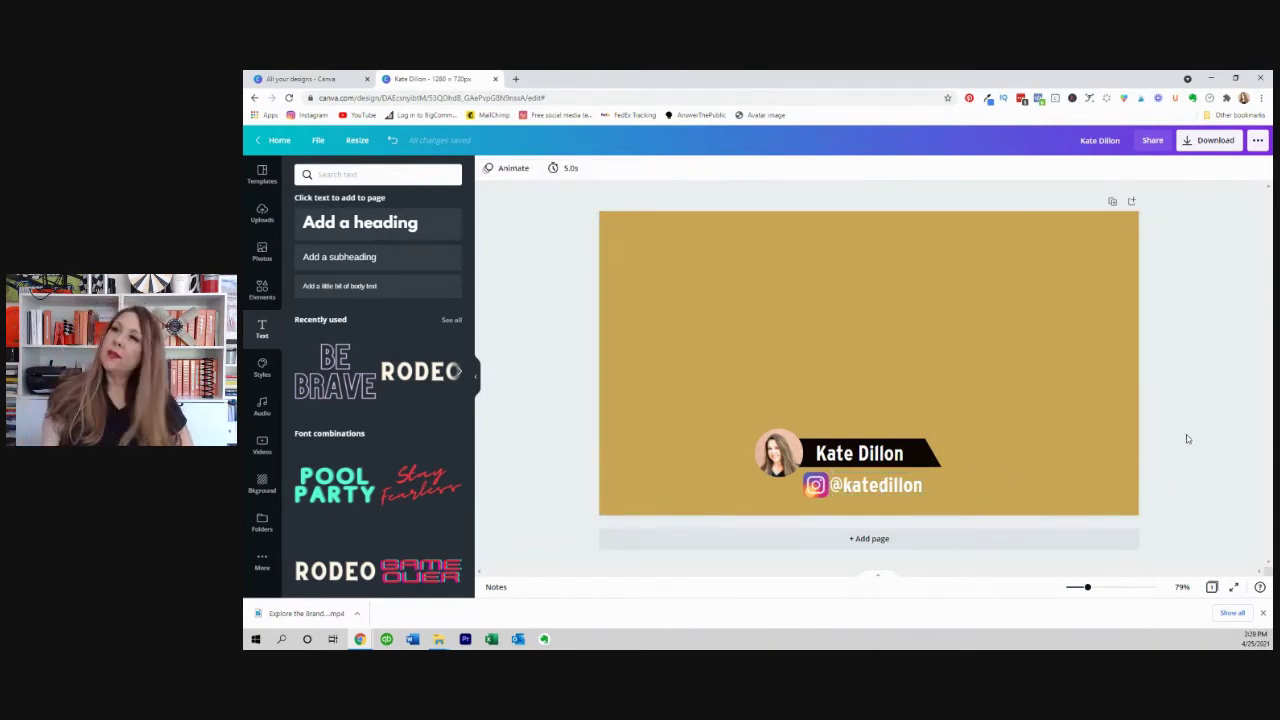
Shrink the handle text from size 37.2 to 31.6.
{"action": "left_click", "coordinate": [876, 486]}
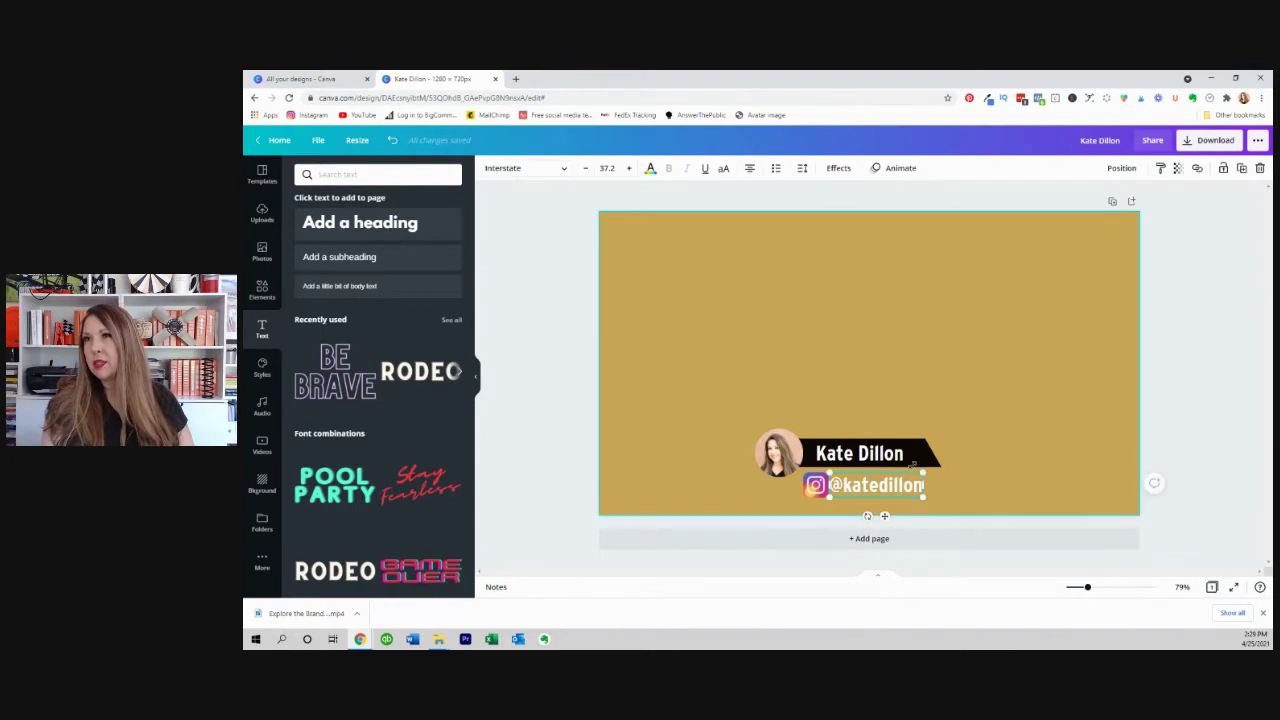
{"action": "left_click_drag", "start_coordinate": [923, 473], "coordinate": [870, 481]}
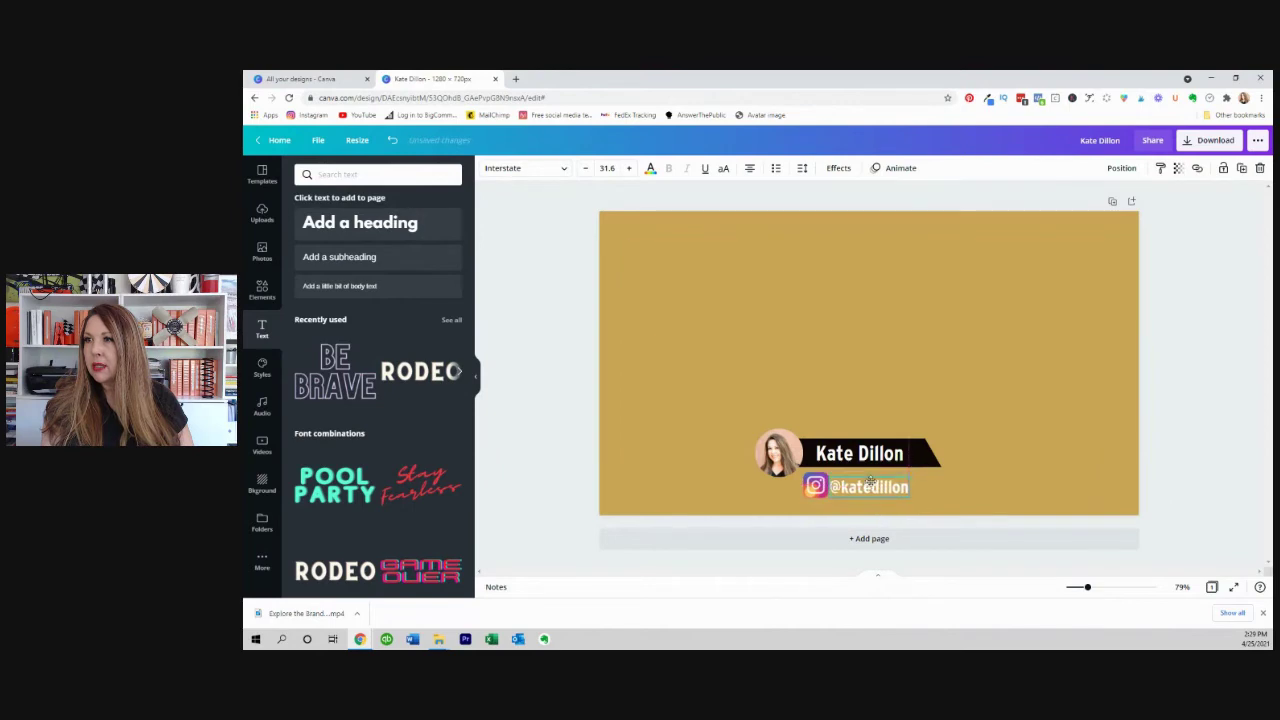
{"action": "left_click", "coordinate": [1189, 417]}
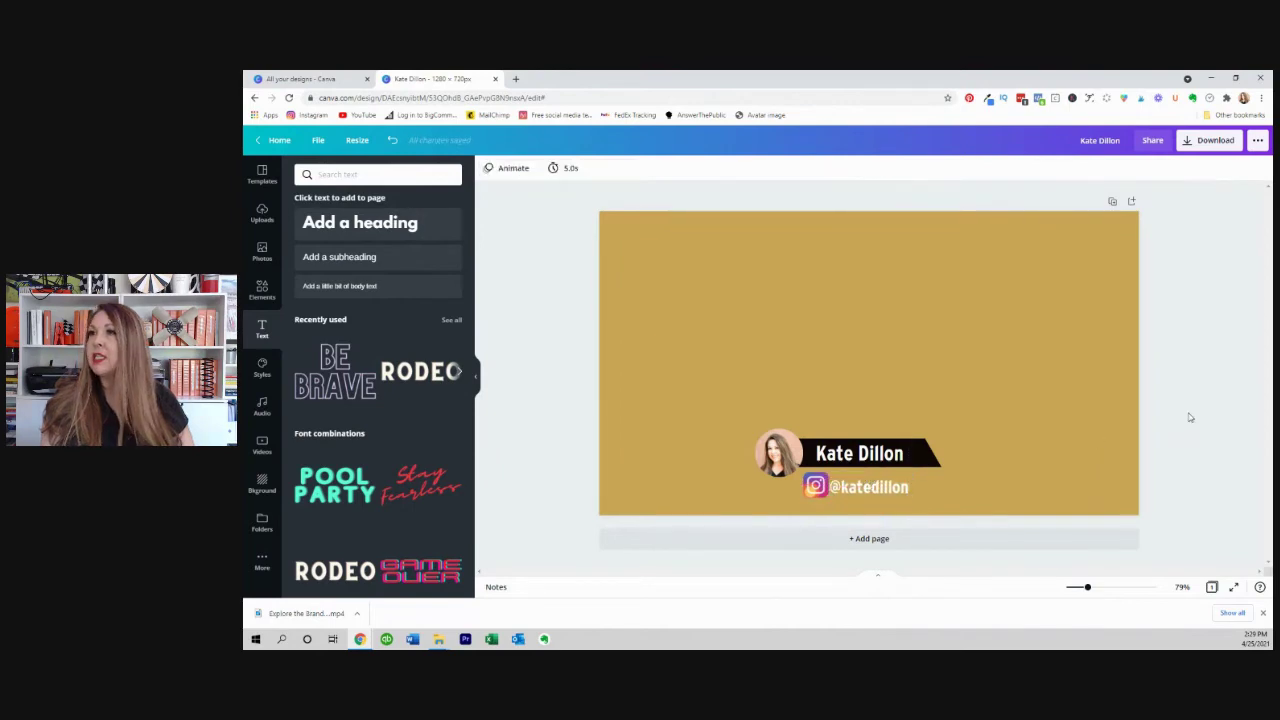
Add the uploaded presenter video and stretch it to fill the whole page.
{"action": "left_click", "coordinate": [966, 350]}
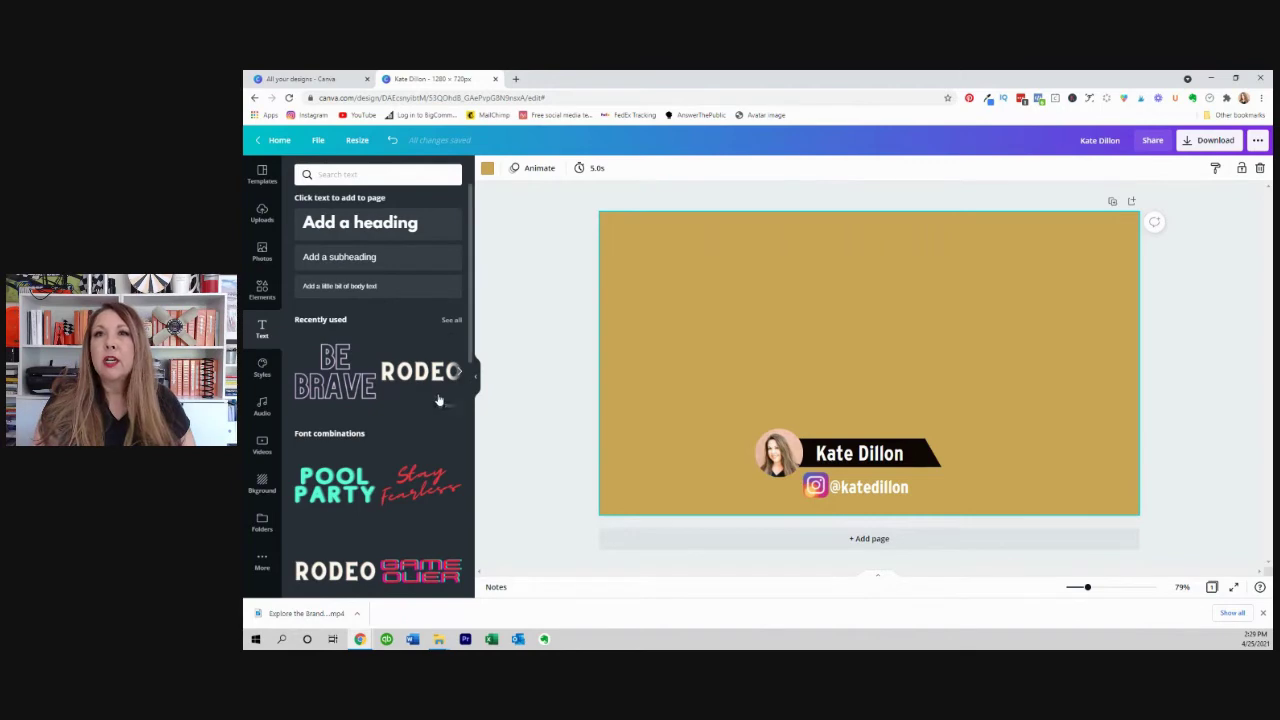
{"action": "left_click", "coordinate": [262, 213]}
{"action": "scroll", "coordinate": [374, 380], "scroll_direction": "down", "scroll_amount": 10}
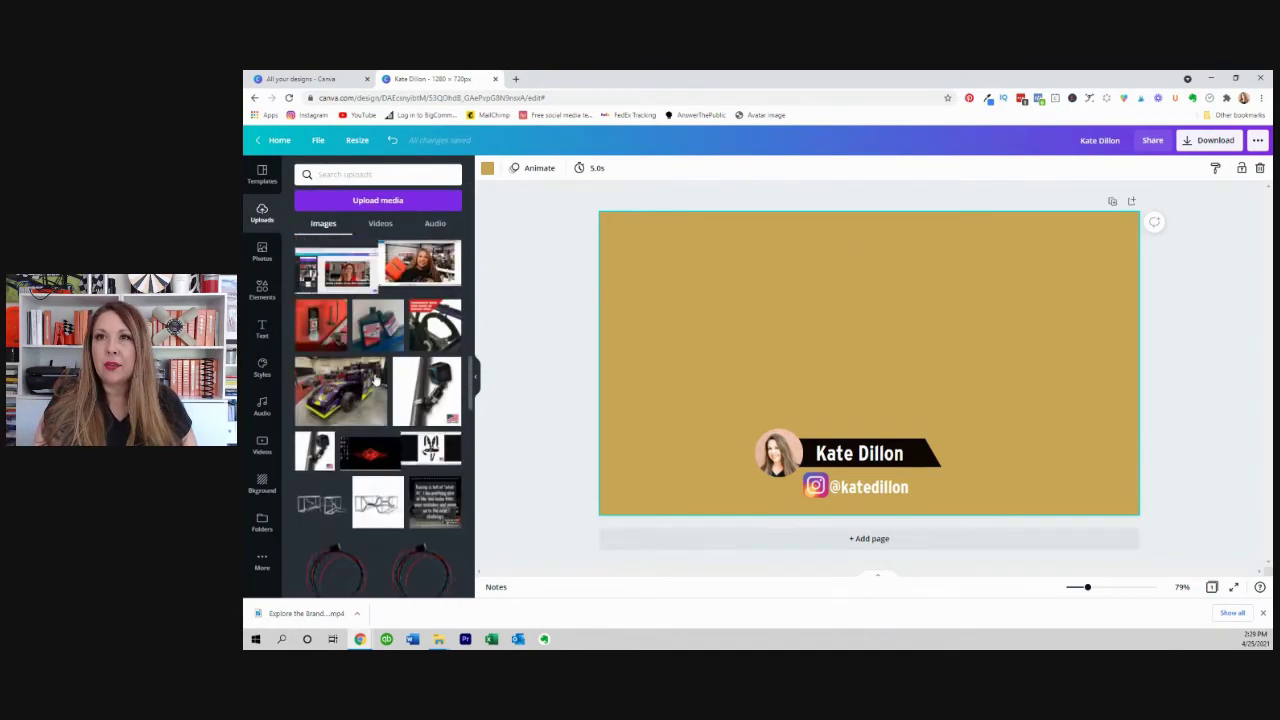
{"action": "scroll", "coordinate": [374, 380], "scroll_direction": "up", "scroll_amount": 5}
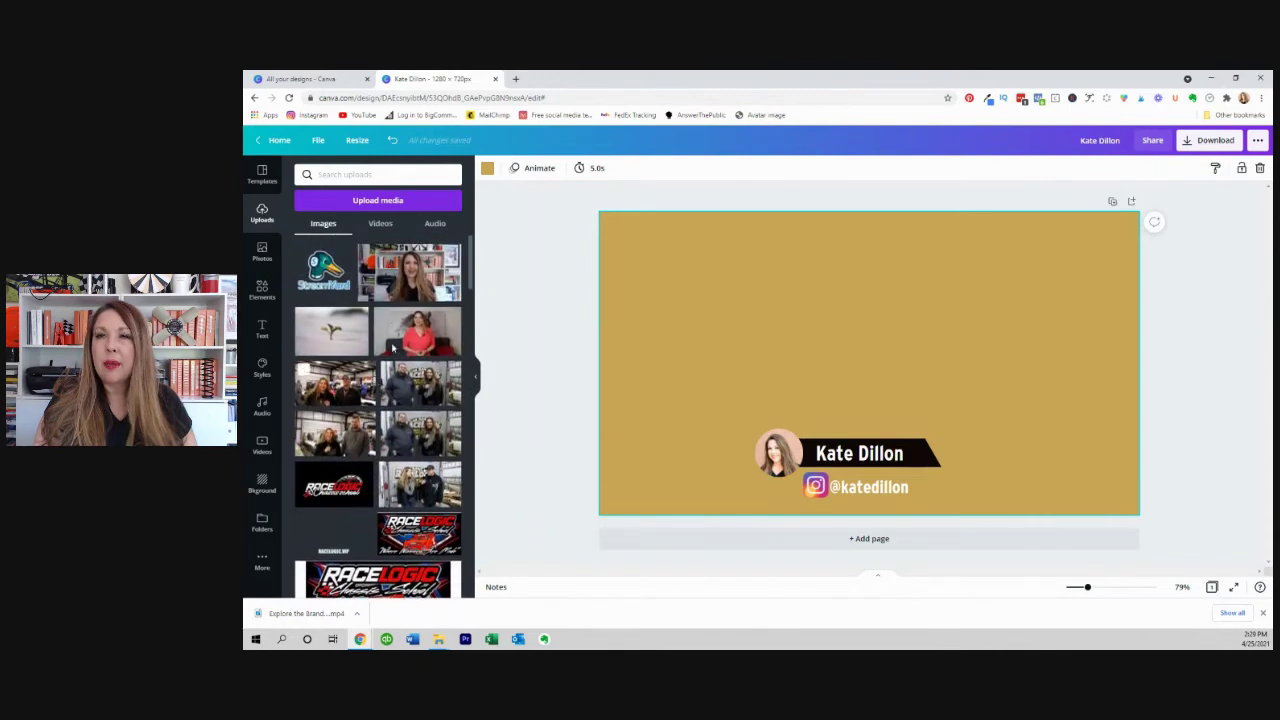
{"action": "left_click", "coordinate": [413, 275]}
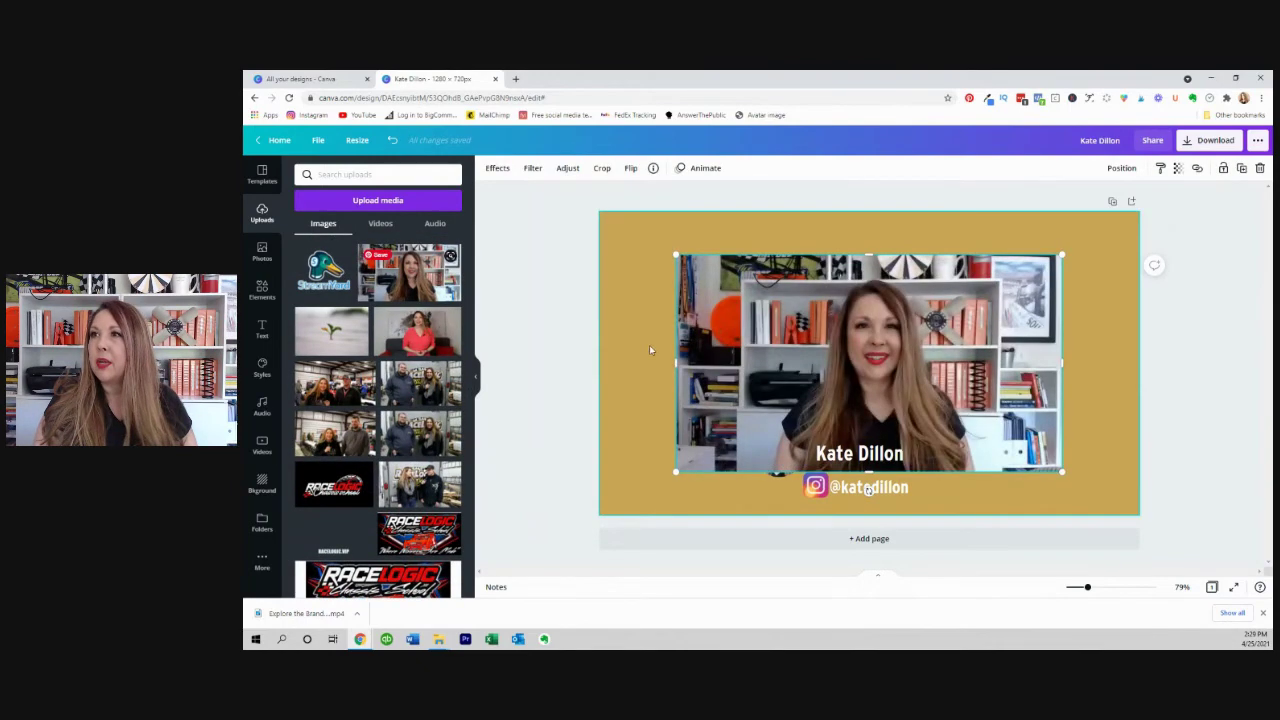
{"action": "left_click_drag", "start_coordinate": [674, 253], "coordinate": [609, 219]}
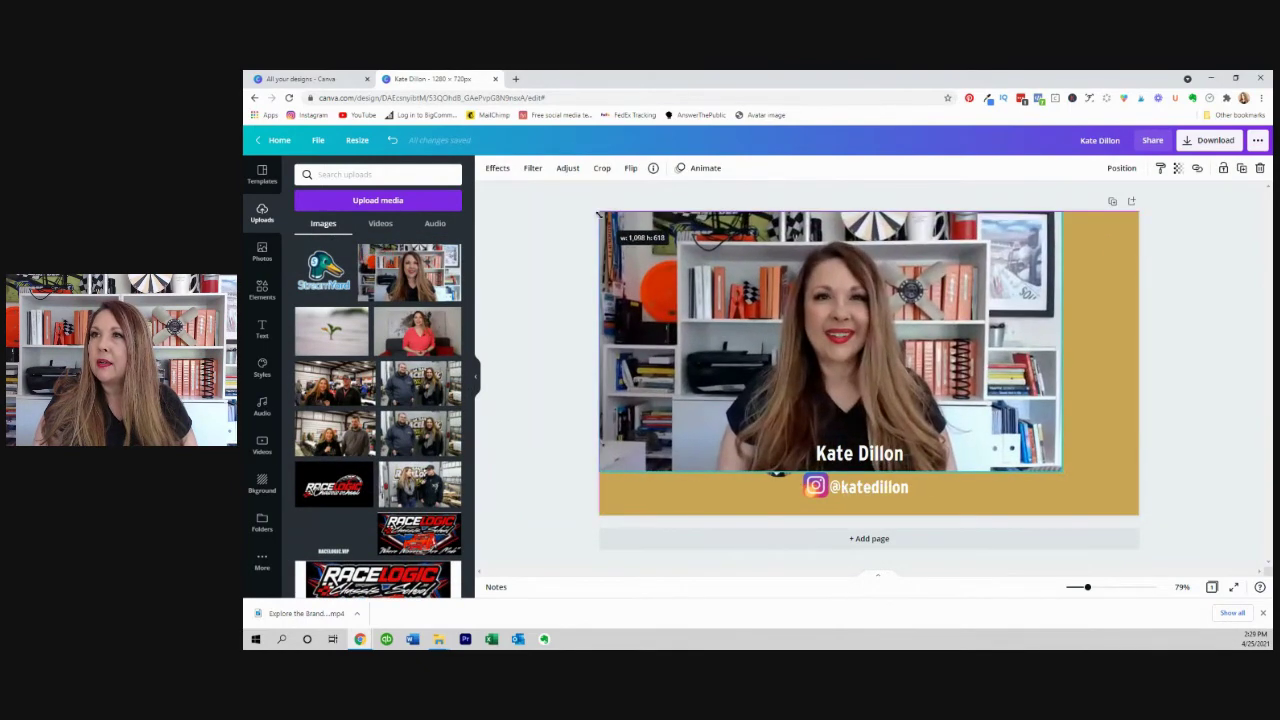
{"action": "left_click_drag", "start_coordinate": [1061, 470], "coordinate": [1128, 532]}
Send the presenter video to the back, behind the name bar graphics.
{"action": "left_click", "coordinate": [1121, 169]}
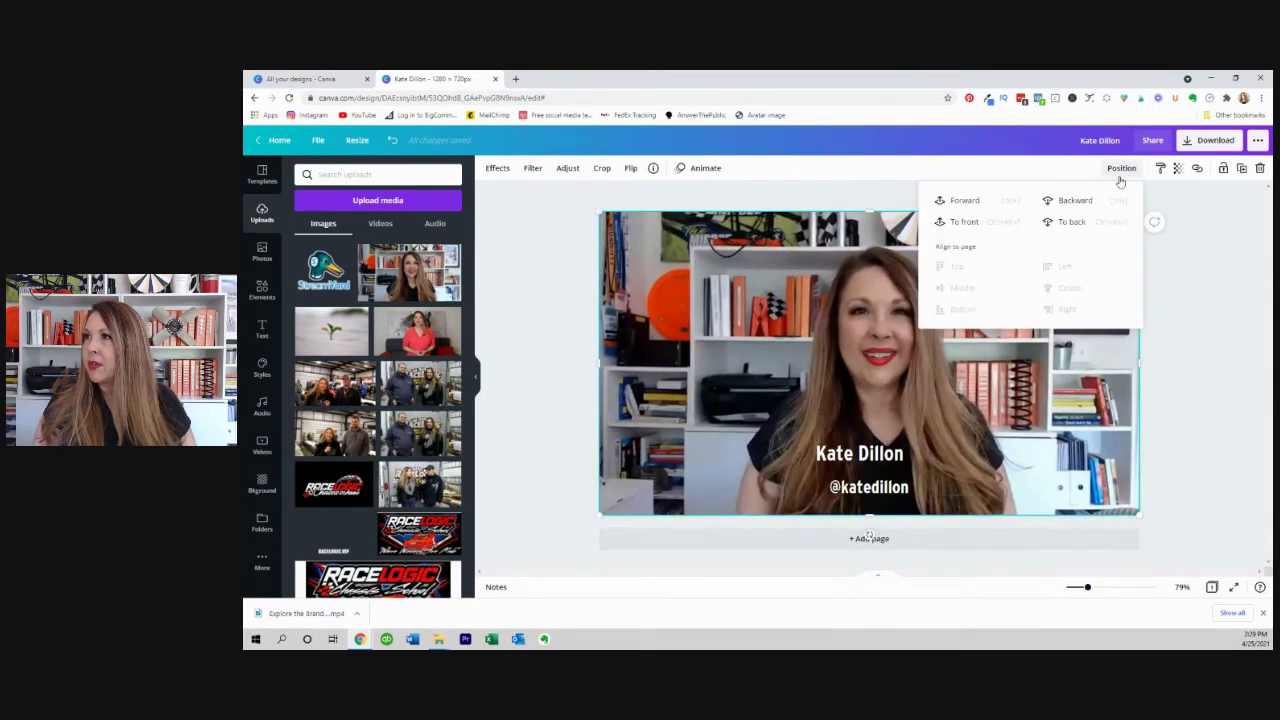
{"action": "left_click", "coordinate": [1071, 222]}
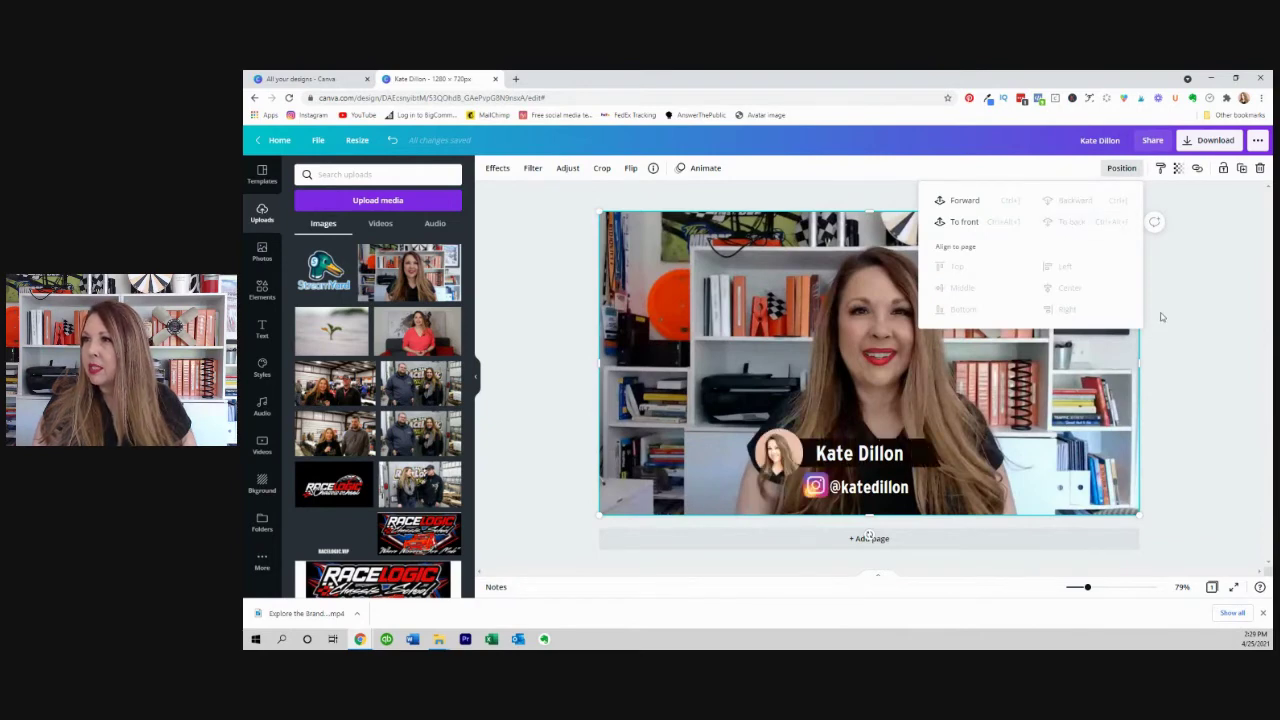
{"action": "left_click", "coordinate": [1183, 357]}
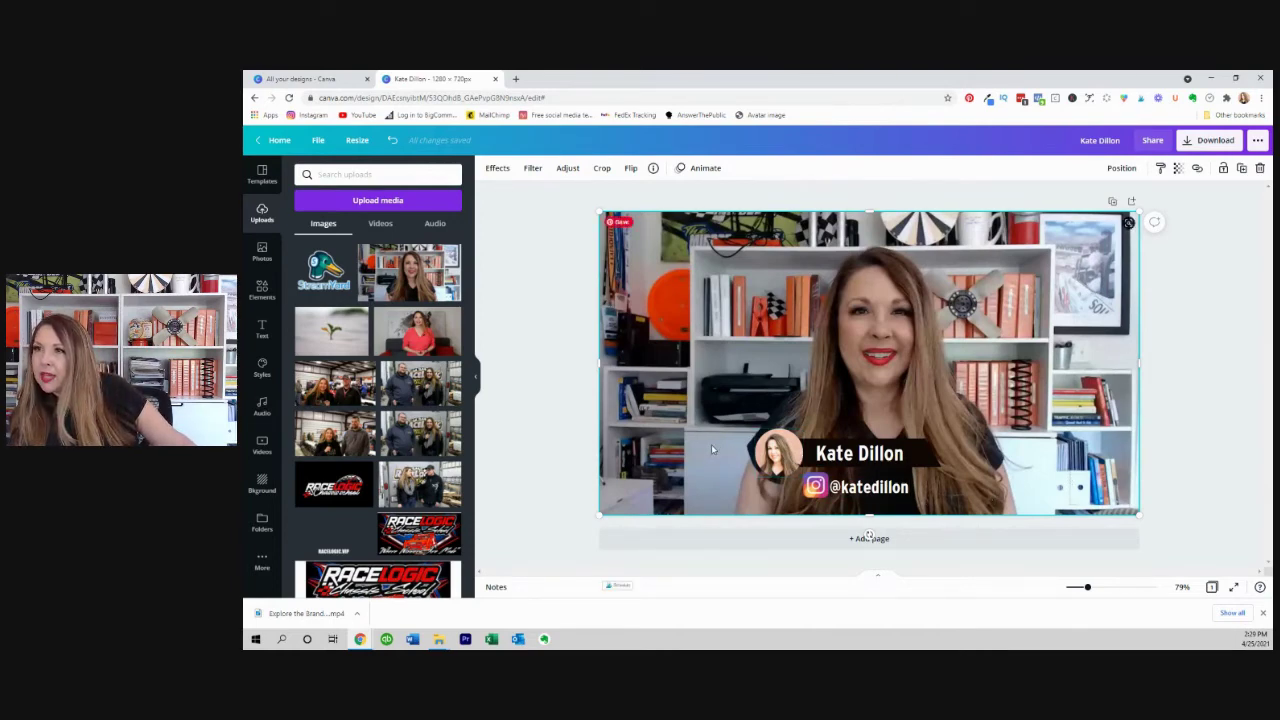
Delete the round avatar photo and its empty frame from the name bar.
{"action": "left_click", "coordinate": [775, 462]}
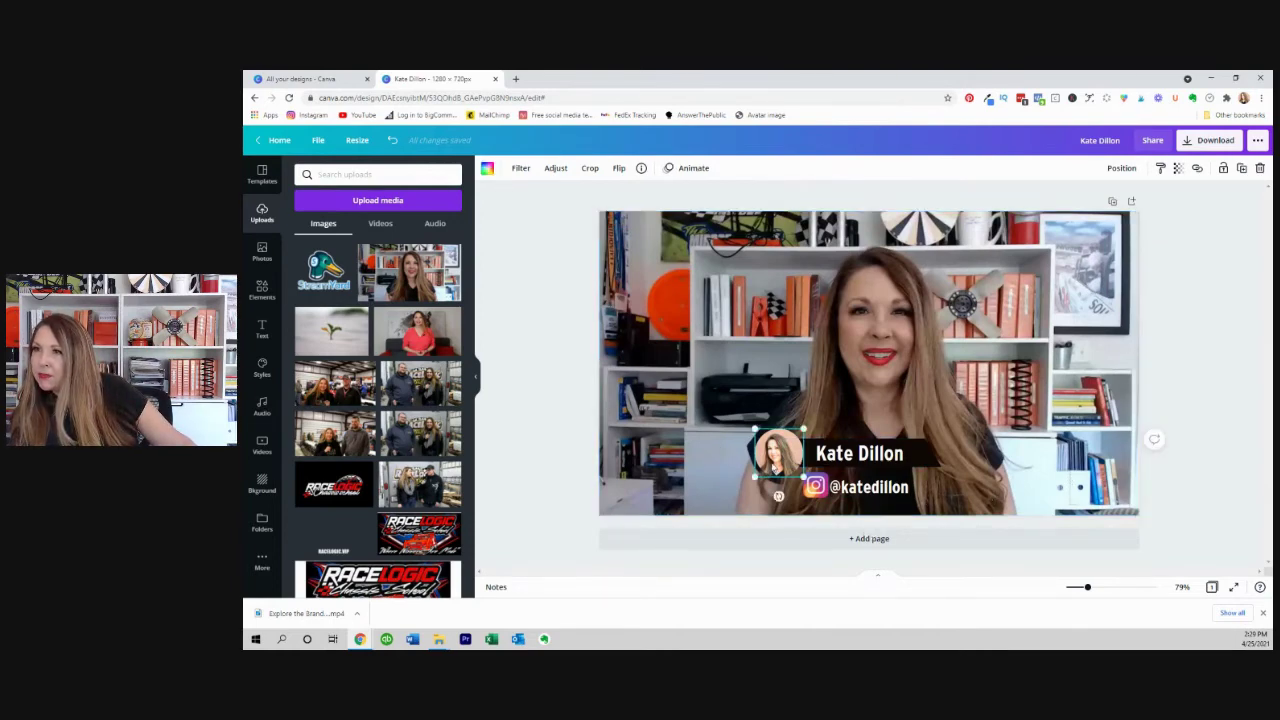
{"action": "key", "text": "Delete"}
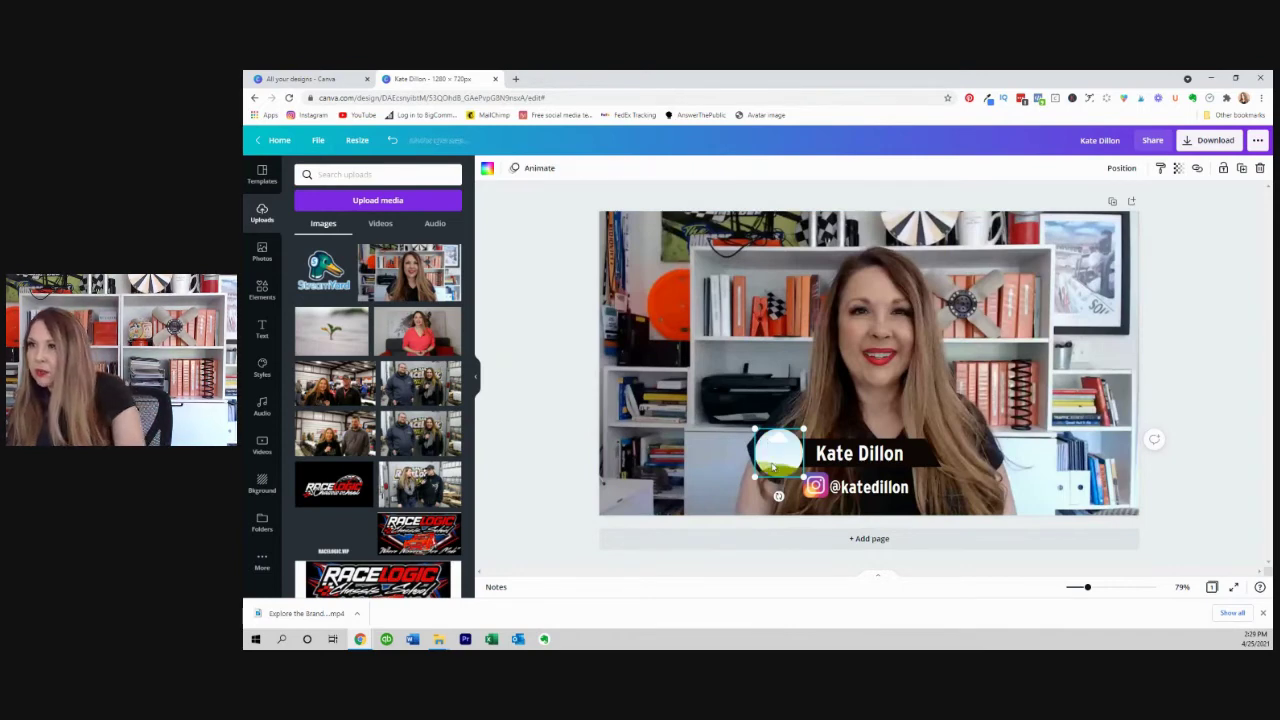
{"action": "key", "text": "Delete"}
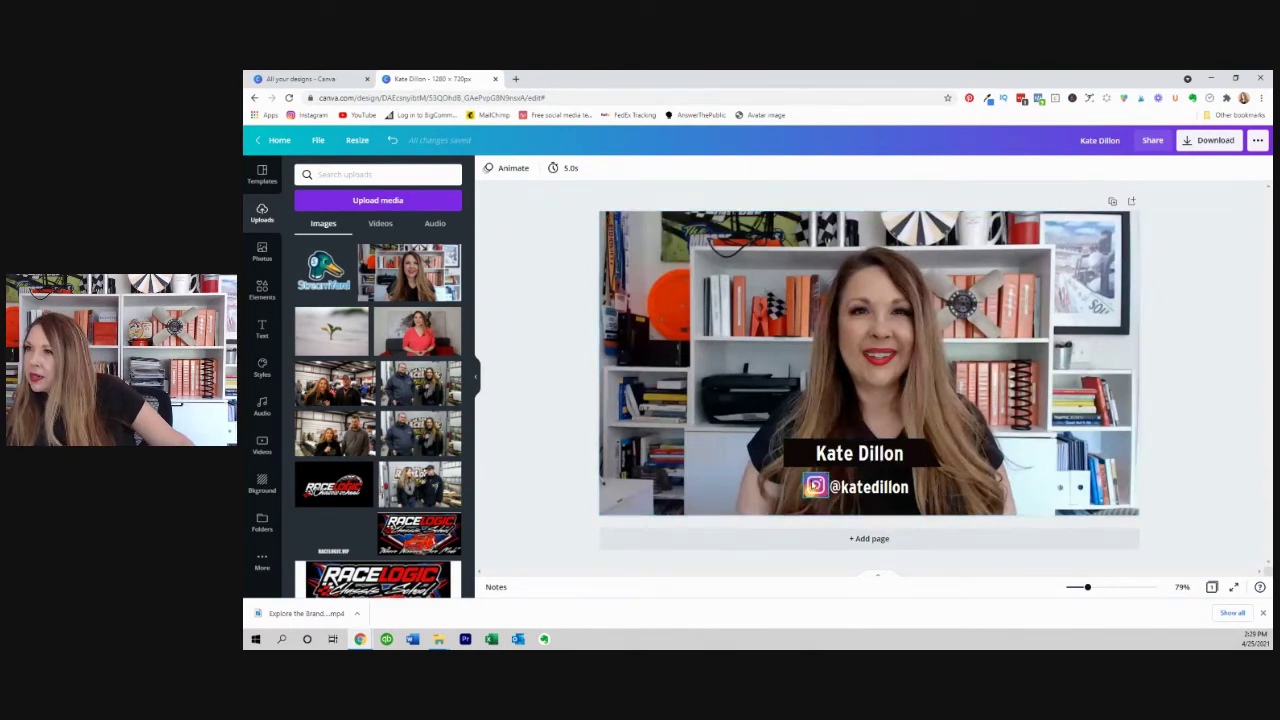
Shrink the Instagram icon slightly and shift the name box and its end piece left.
{"action": "left_click", "coordinate": [814, 486]}
{"action": "left_click_drag", "start_coordinate": [802, 498], "coordinate": [833, 488]}
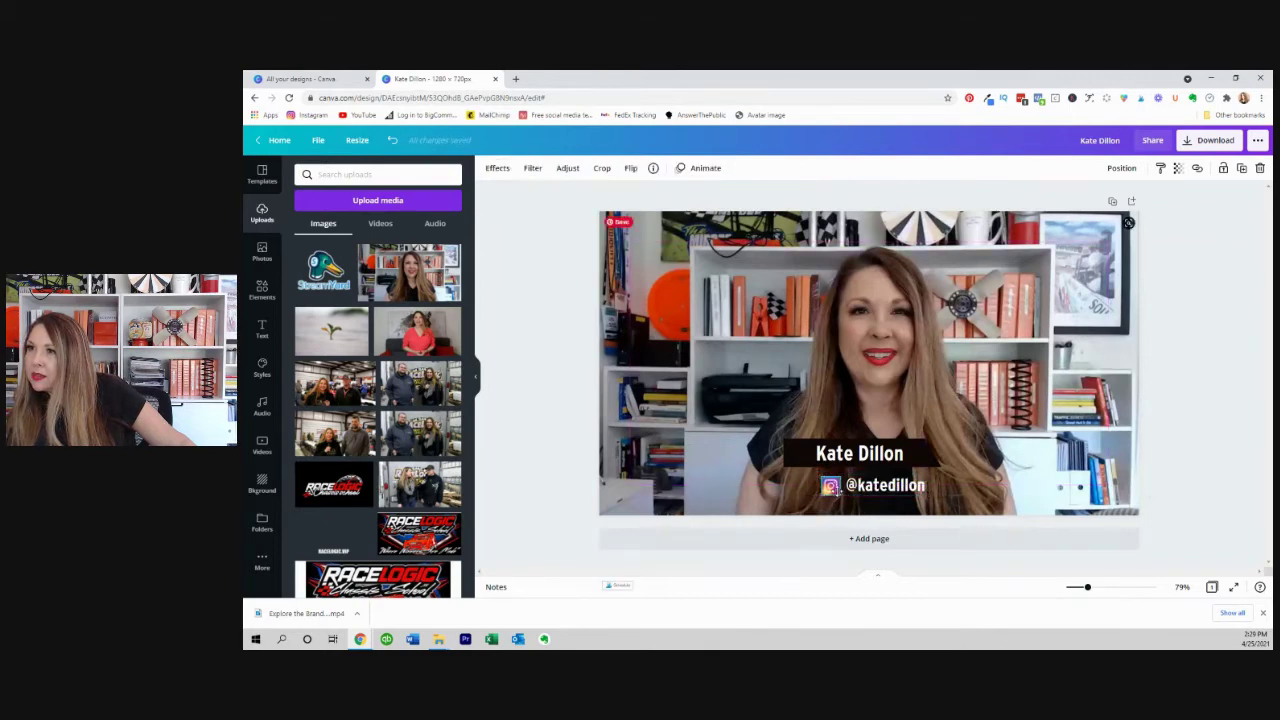
{"action": "left_click", "coordinate": [796, 459]}
{"action": "left_click_drag", "start_coordinate": [796, 459], "coordinate": [806, 462]}
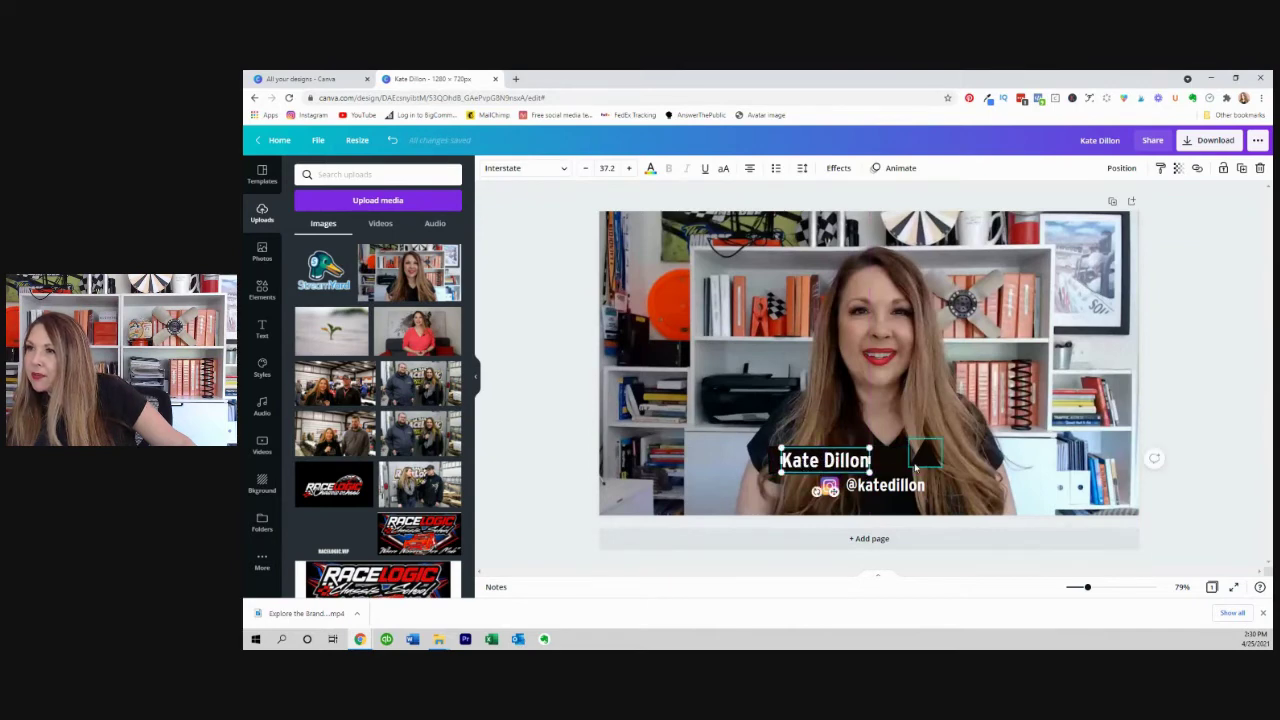
{"action": "left_click_drag", "start_coordinate": [914, 466], "coordinate": [891, 471]}
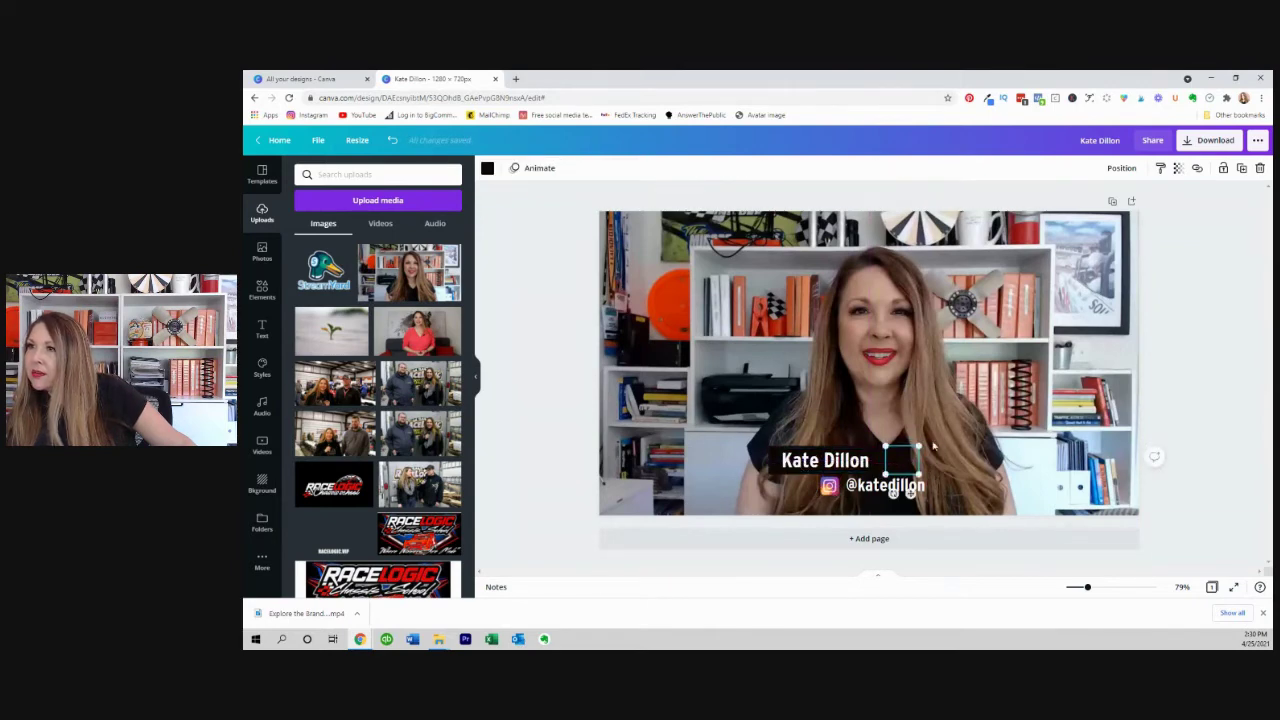
{"action": "left_click", "coordinate": [1074, 365]}
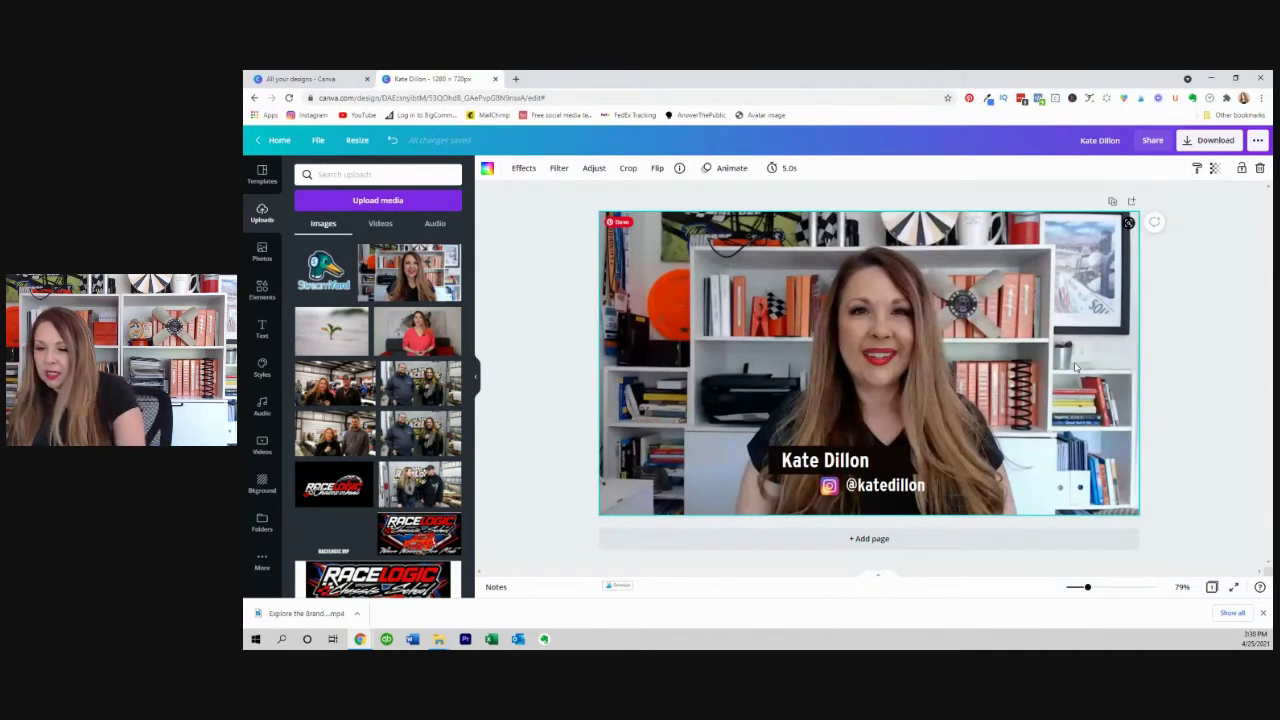
Delete the presenter video and narrow the black name box so its slanted tip follows the name.
{"action": "key", "text": "Delete"}
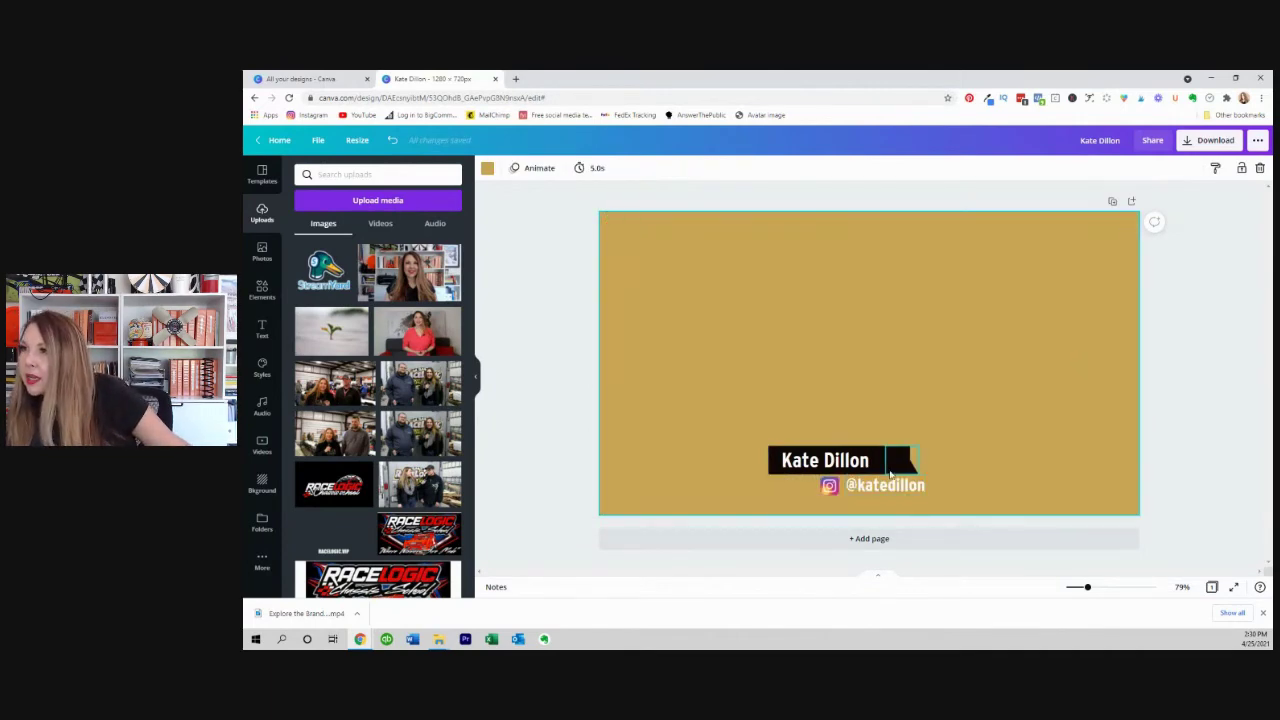
{"action": "left_click", "coordinate": [905, 463]}
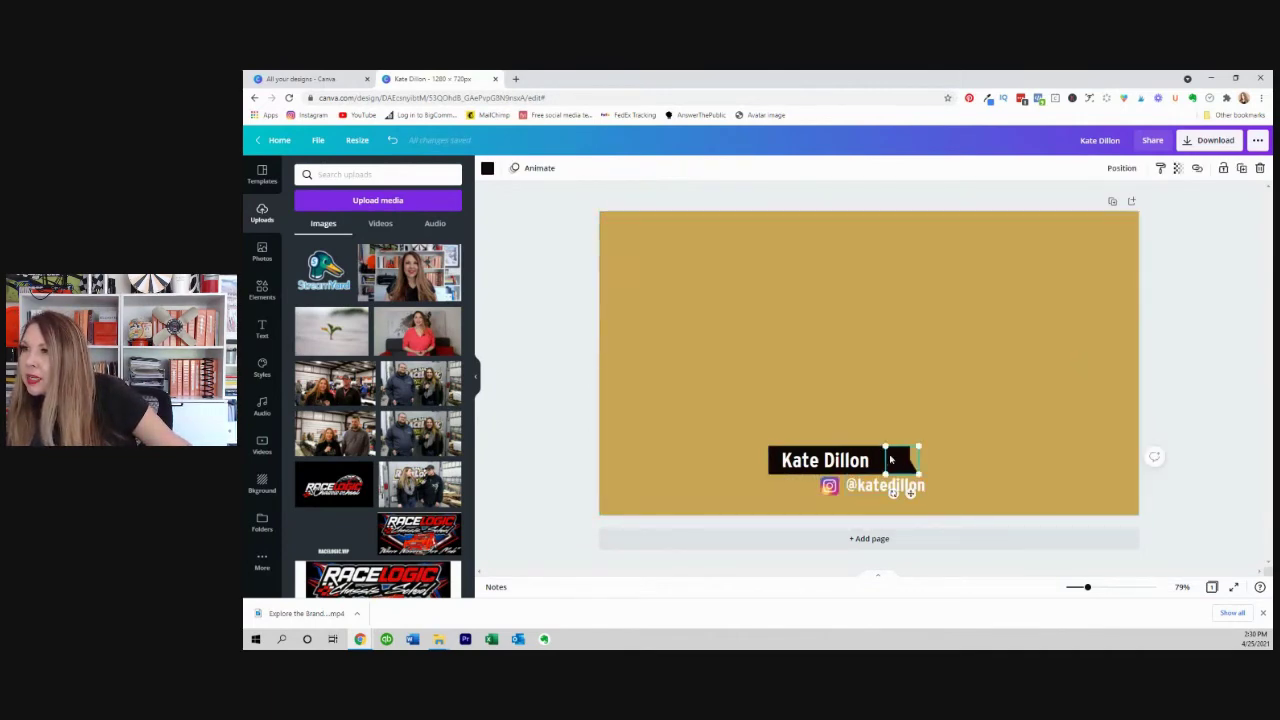
{"action": "left_click", "coordinate": [893, 459]}
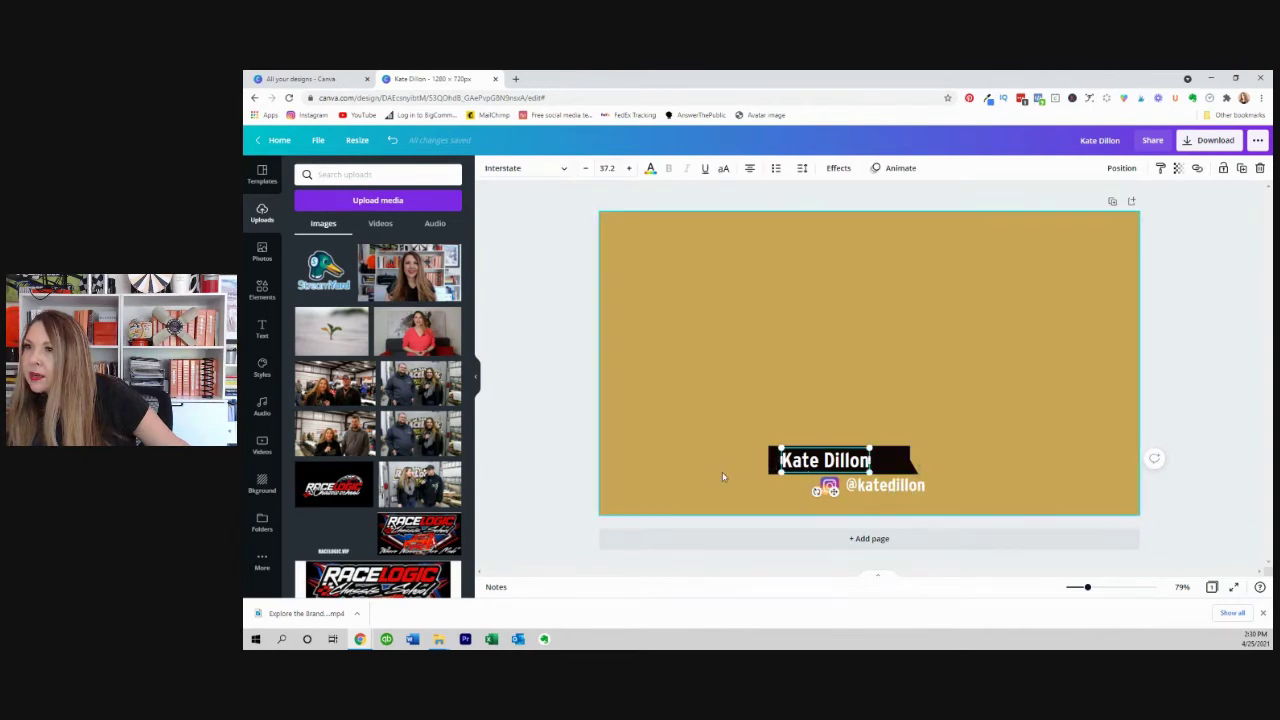
{"action": "left_click", "coordinate": [770, 468]}
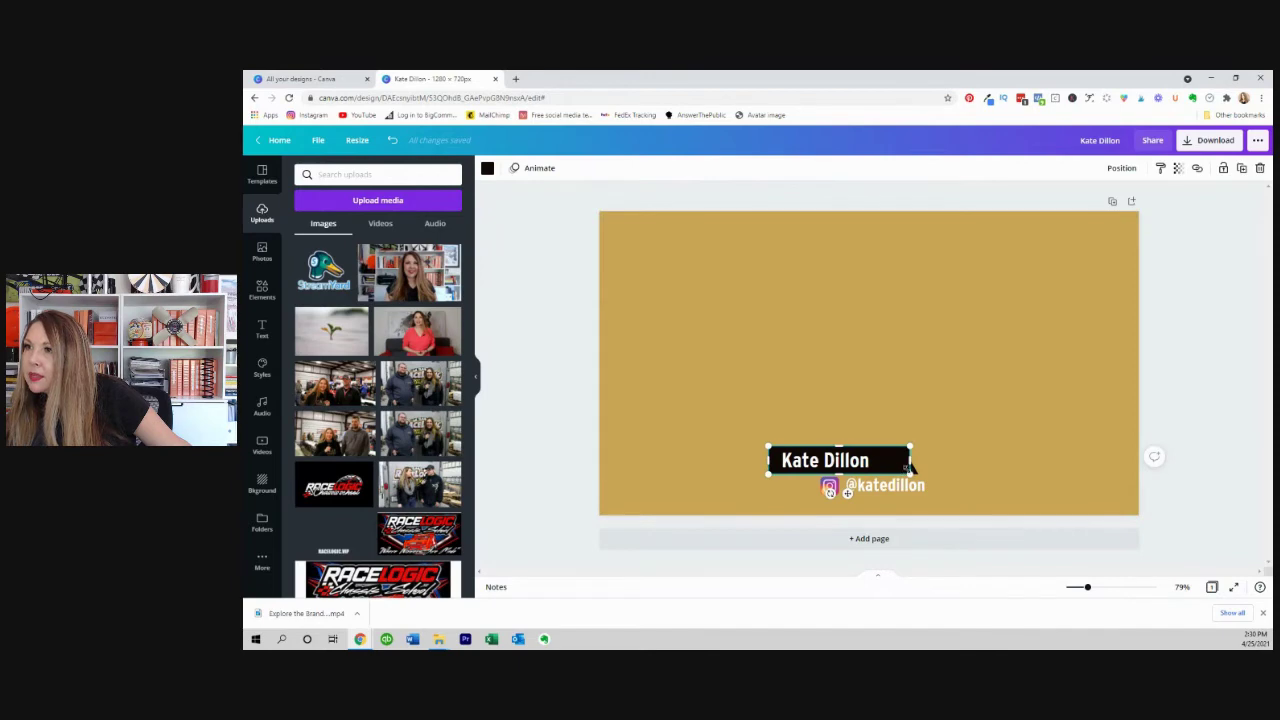
{"action": "left_click_drag", "start_coordinate": [906, 462], "coordinate": [884, 462]}
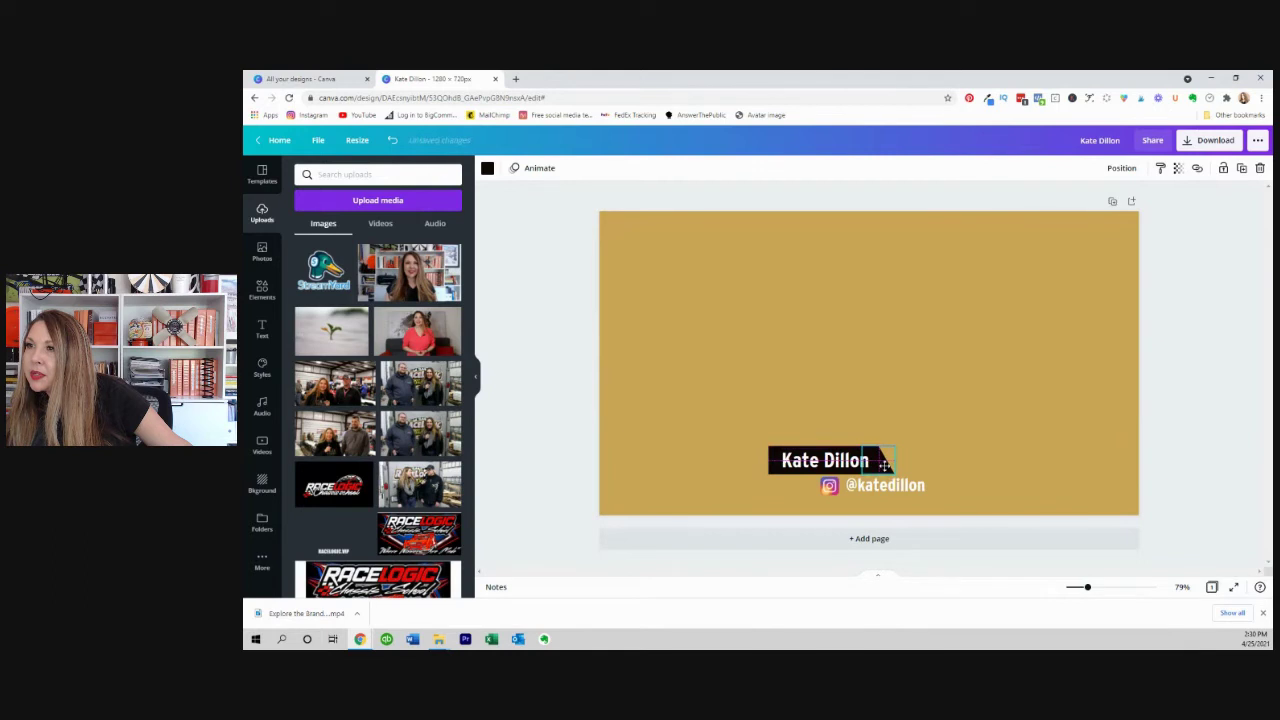
{"action": "left_click", "coordinate": [1189, 420]}
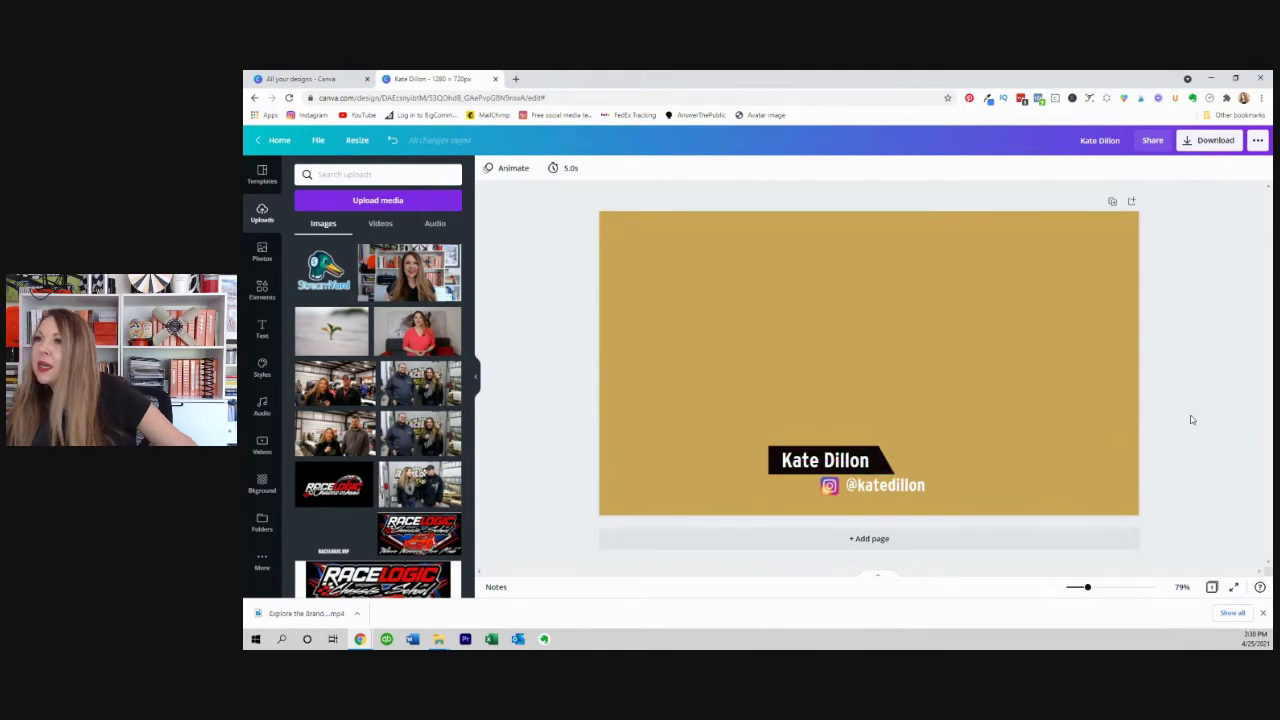
Make the page background white.
{"action": "left_click", "coordinate": [1010, 424]}
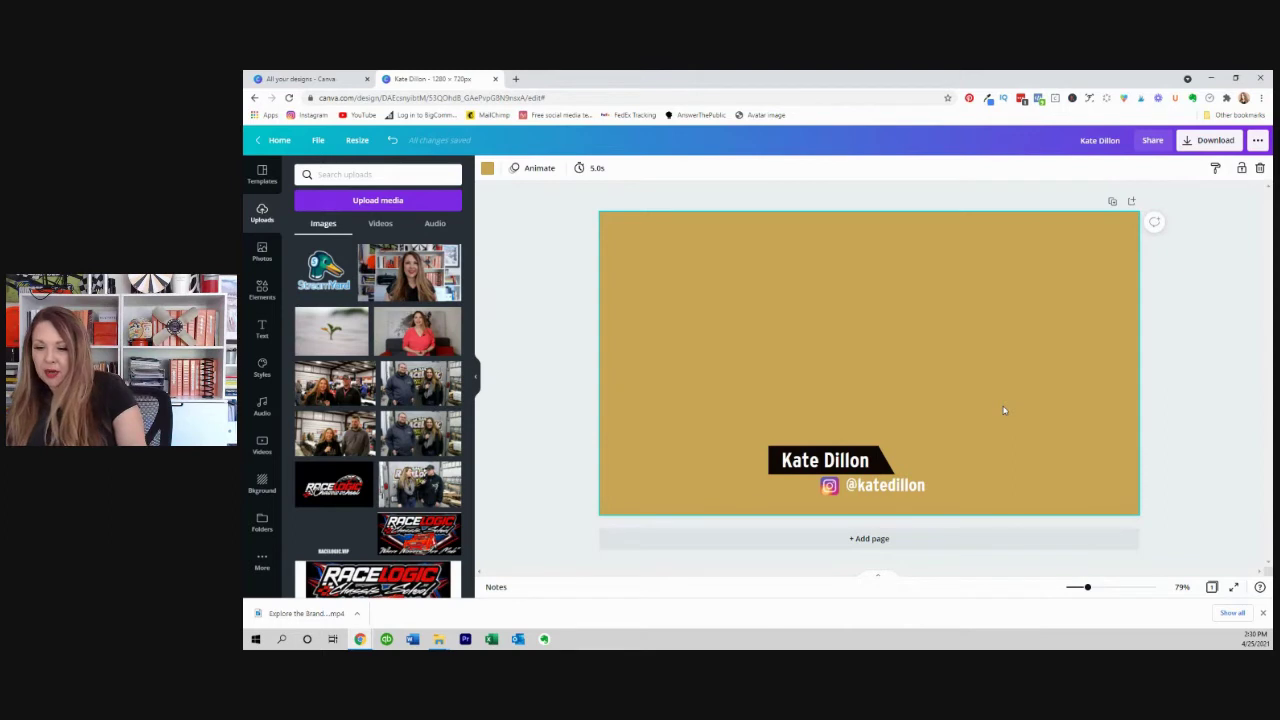
{"action": "key", "text": "Delete"}
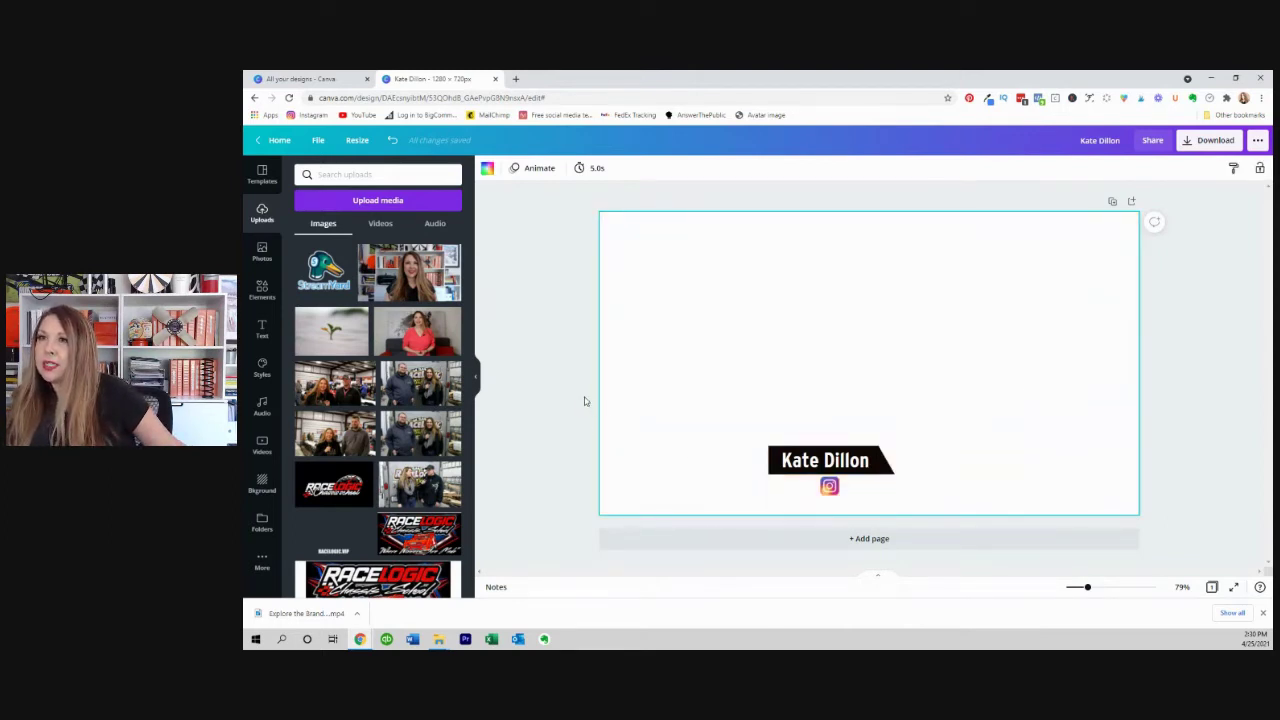
{"action": "left_click_drag", "start_coordinate": [585, 401], "coordinate": [991, 534]}
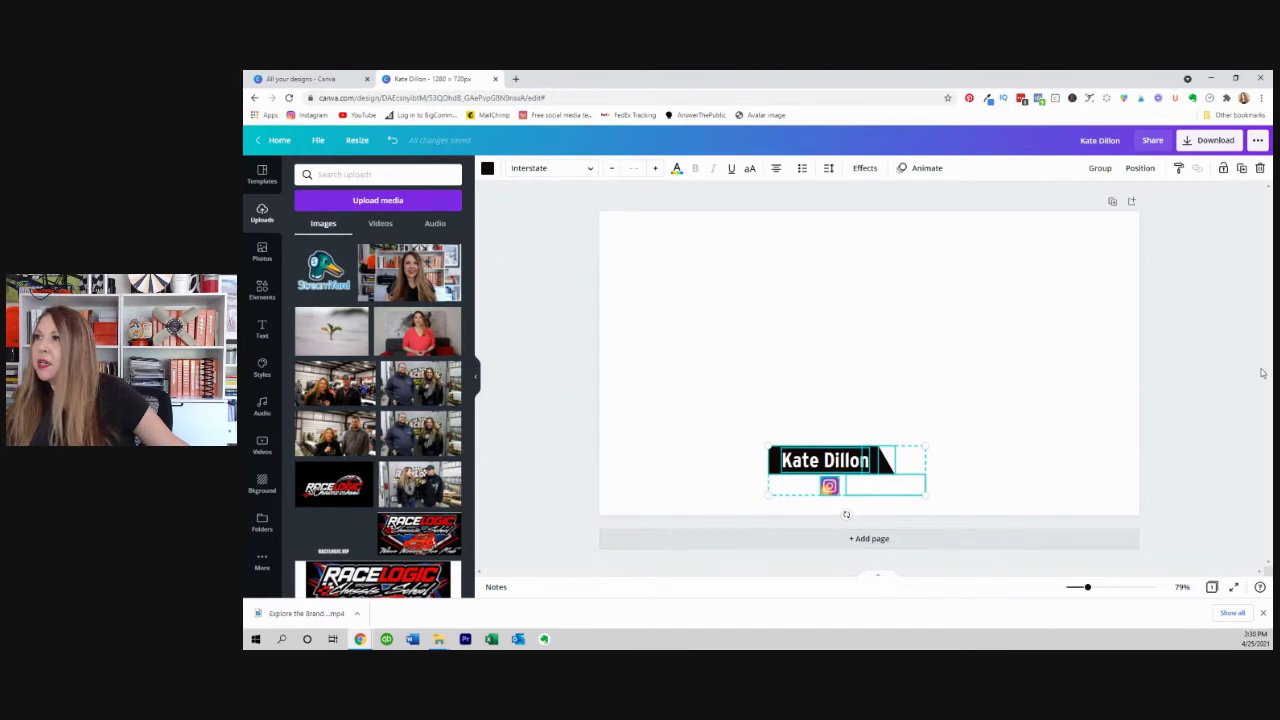
{"action": "left_click", "coordinate": [1230, 364]}
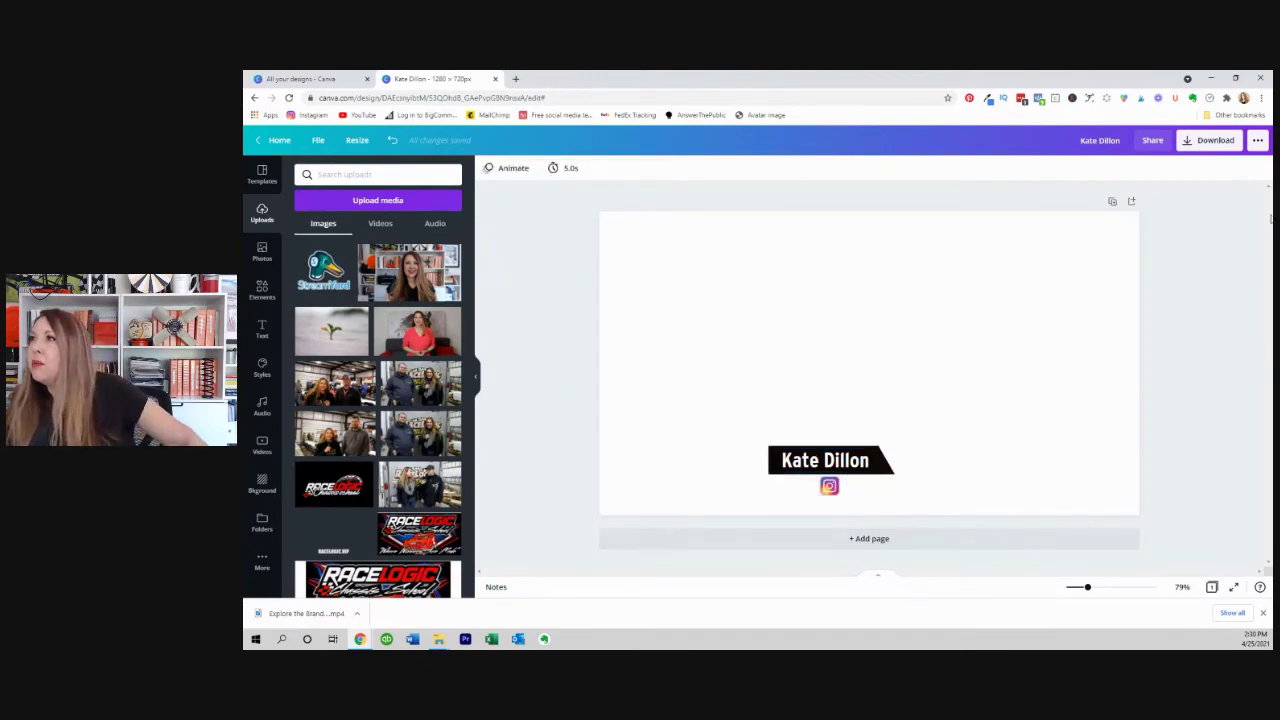
Download the design as a PNG with a transparent background.
{"action": "left_click", "coordinate": [1212, 140]}
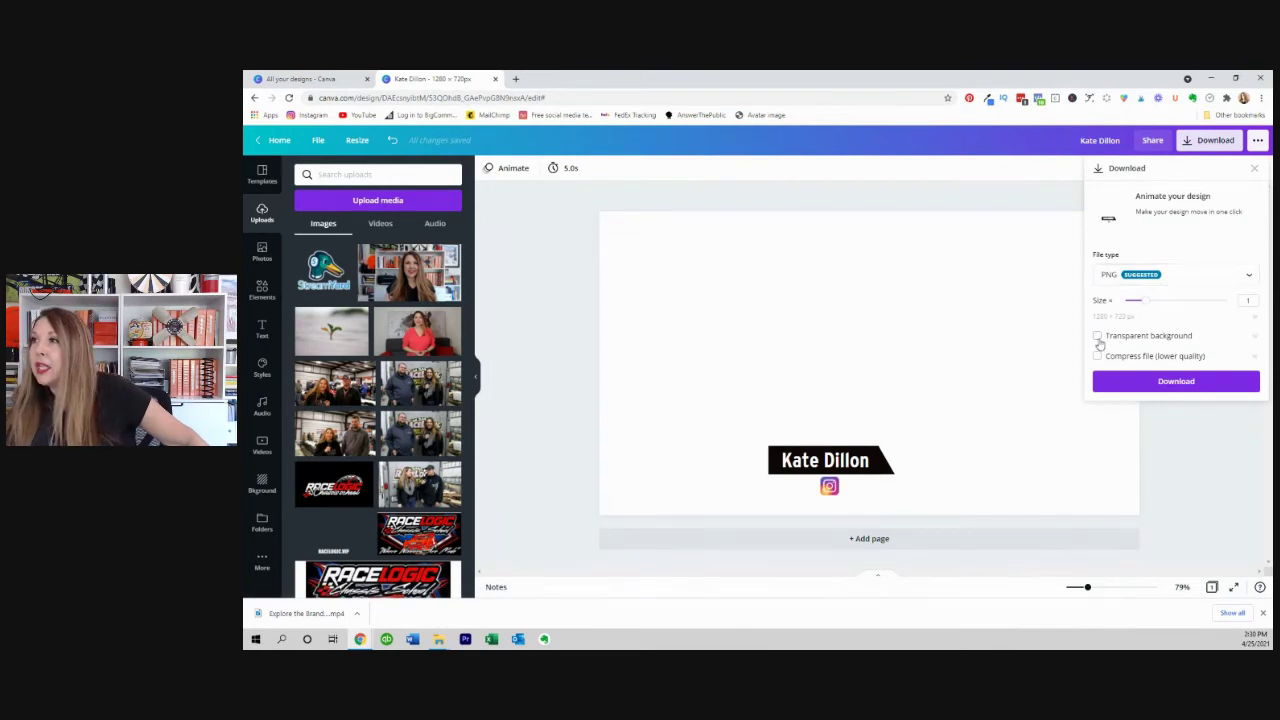
{"action": "left_click", "coordinate": [1178, 382]}
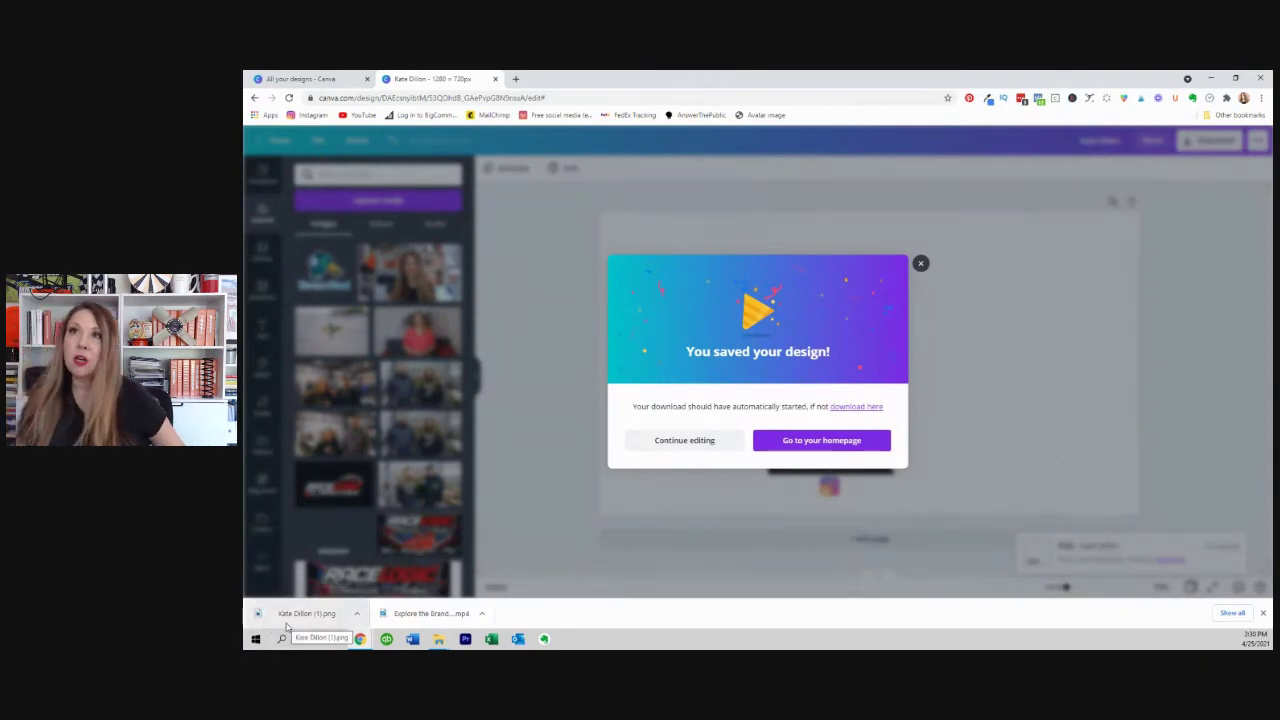
{"action": "left_click", "coordinate": [517, 79]}
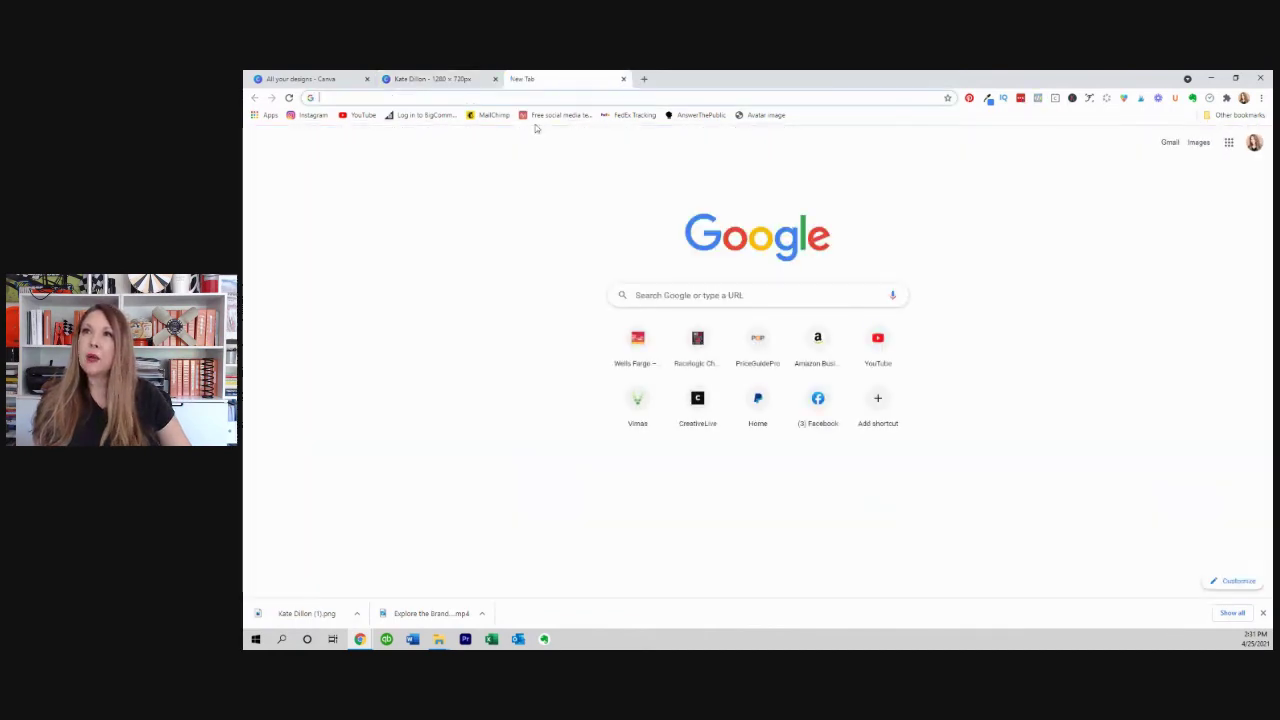
On streamyard.com, create a record-only broadcast titled 'test' and enter its studio.
{"action": "type", "text": "streamyard.com"}
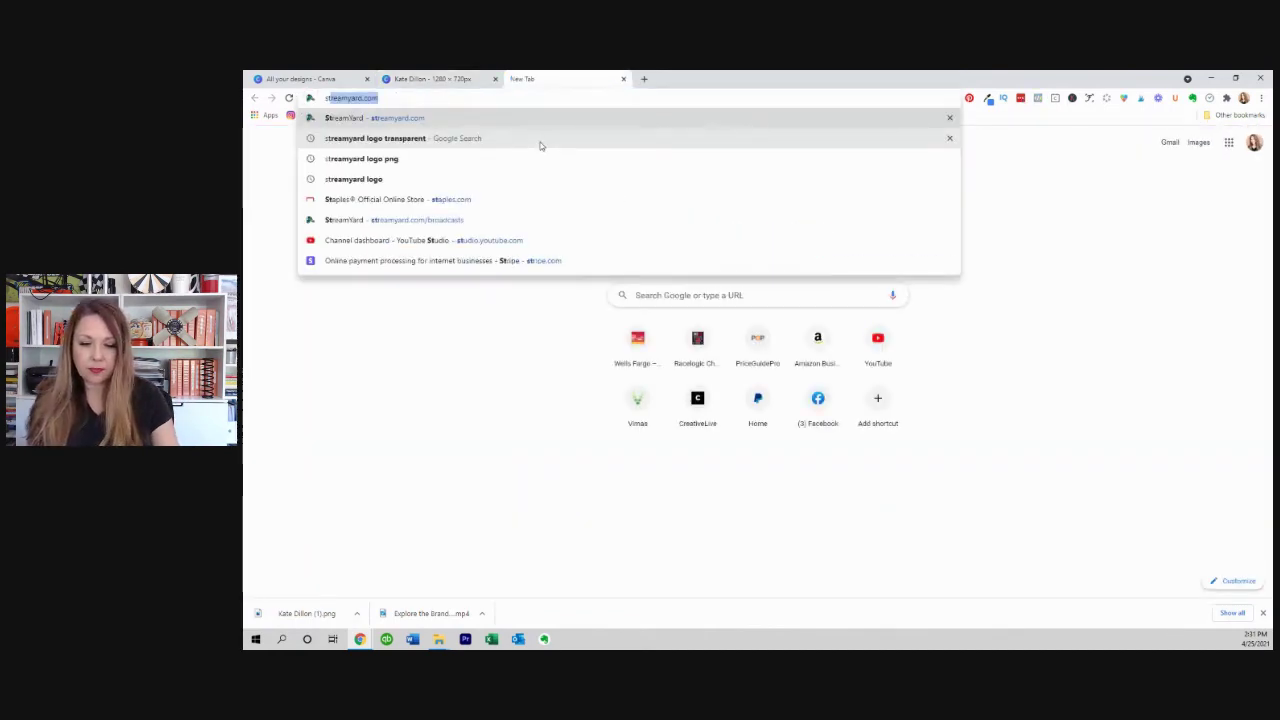
{"action": "key", "text": "Return"}
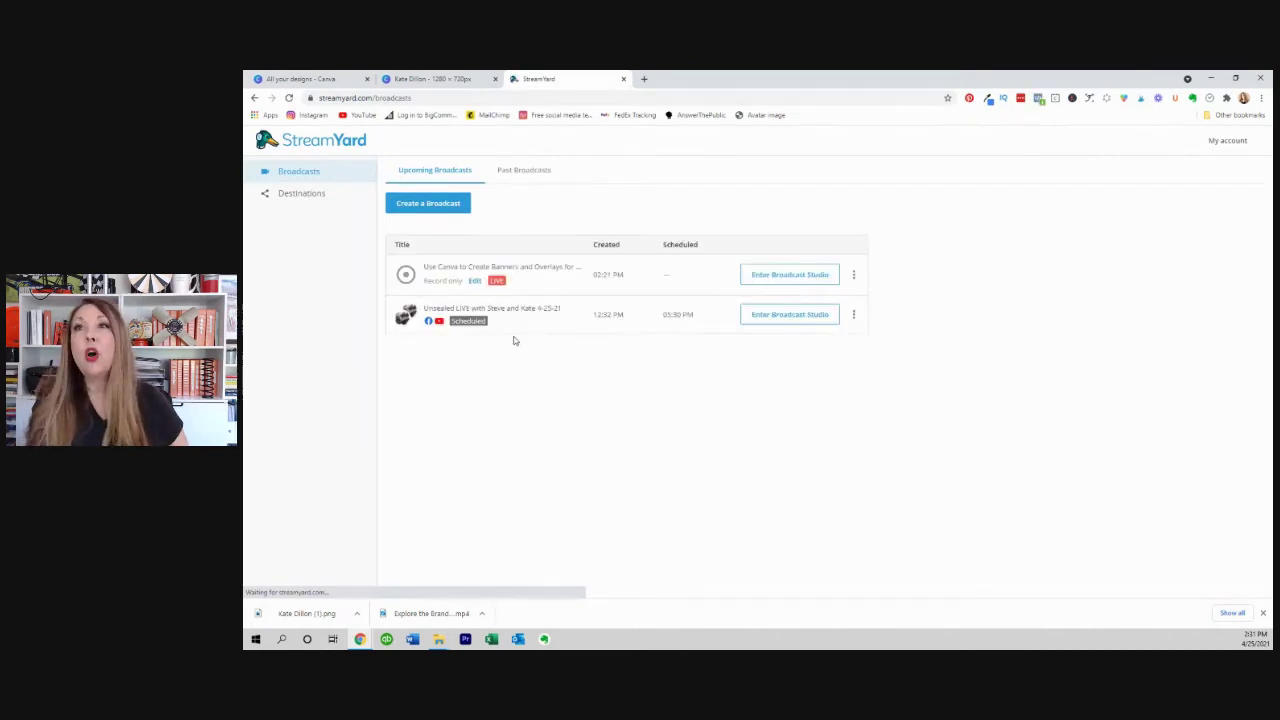
{"action": "left_click", "coordinate": [434, 207]}
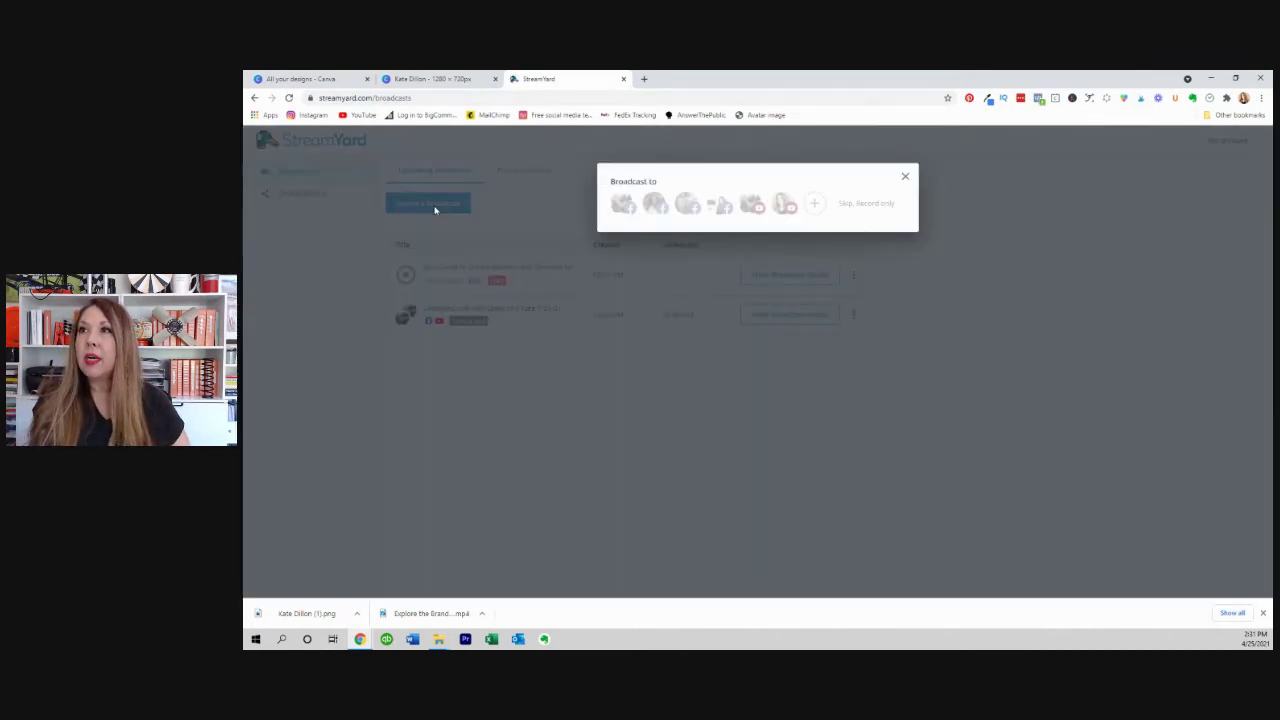
{"action": "left_click", "coordinate": [858, 205]}
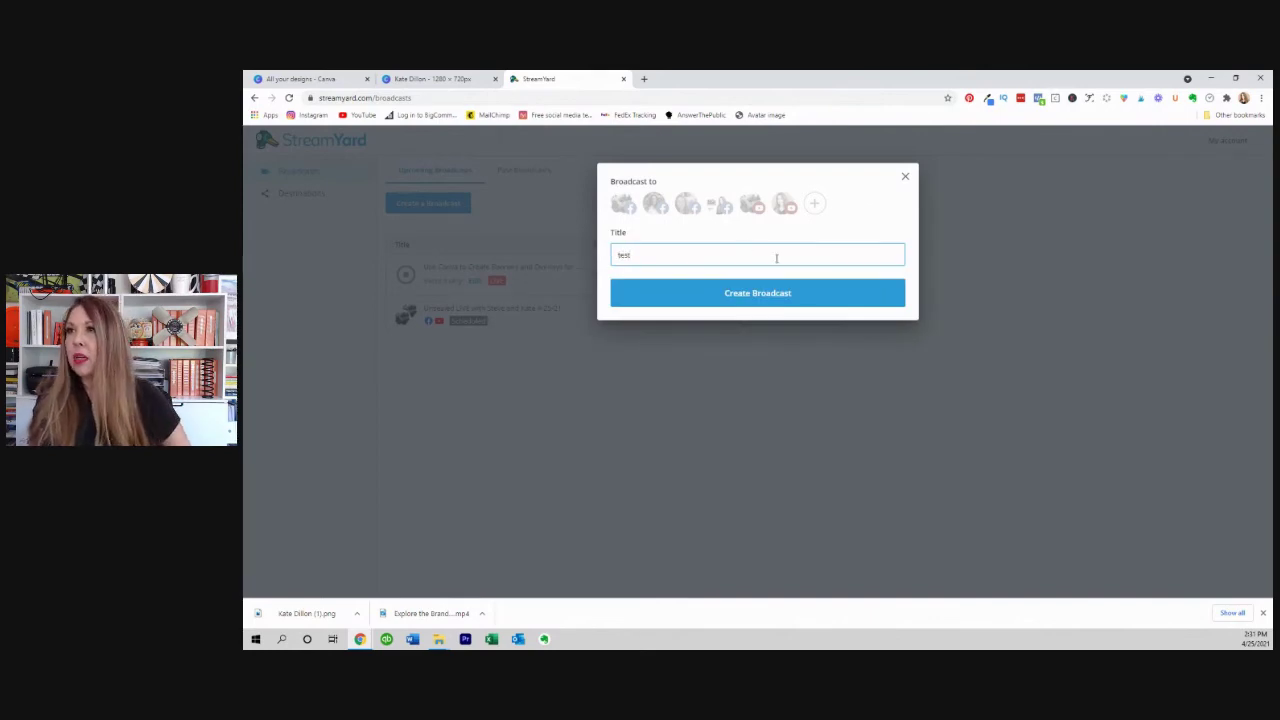
{"action": "left_click", "coordinate": [752, 298]}
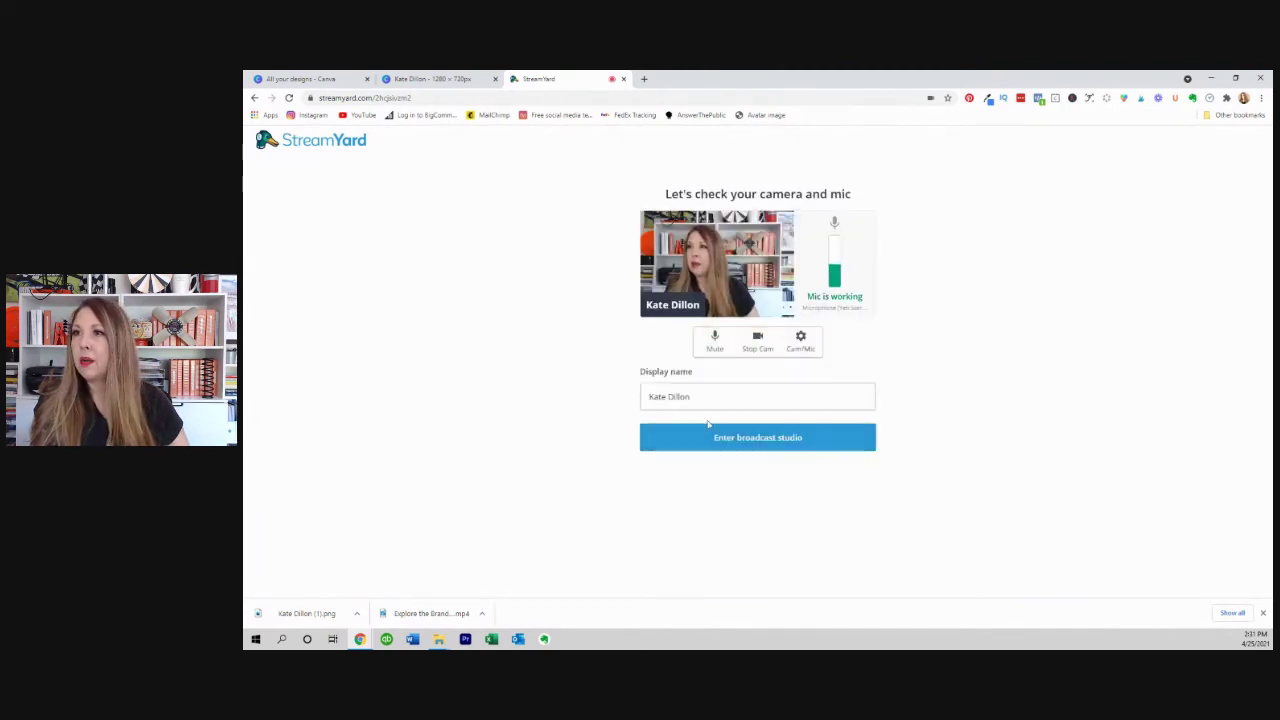
{"action": "left_click", "coordinate": [742, 442]}
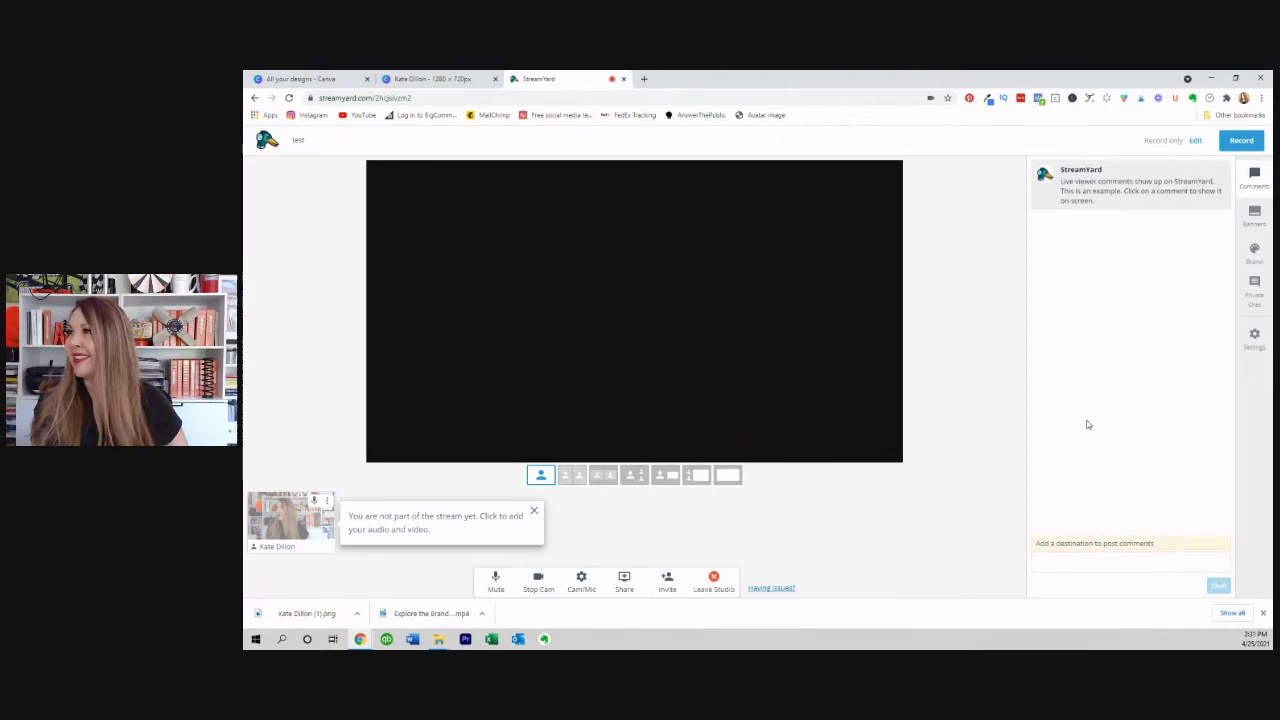
Upload the downloaded name plate PNG from Downloads as a new Brand overlay.
{"action": "left_click", "coordinate": [1253, 260]}
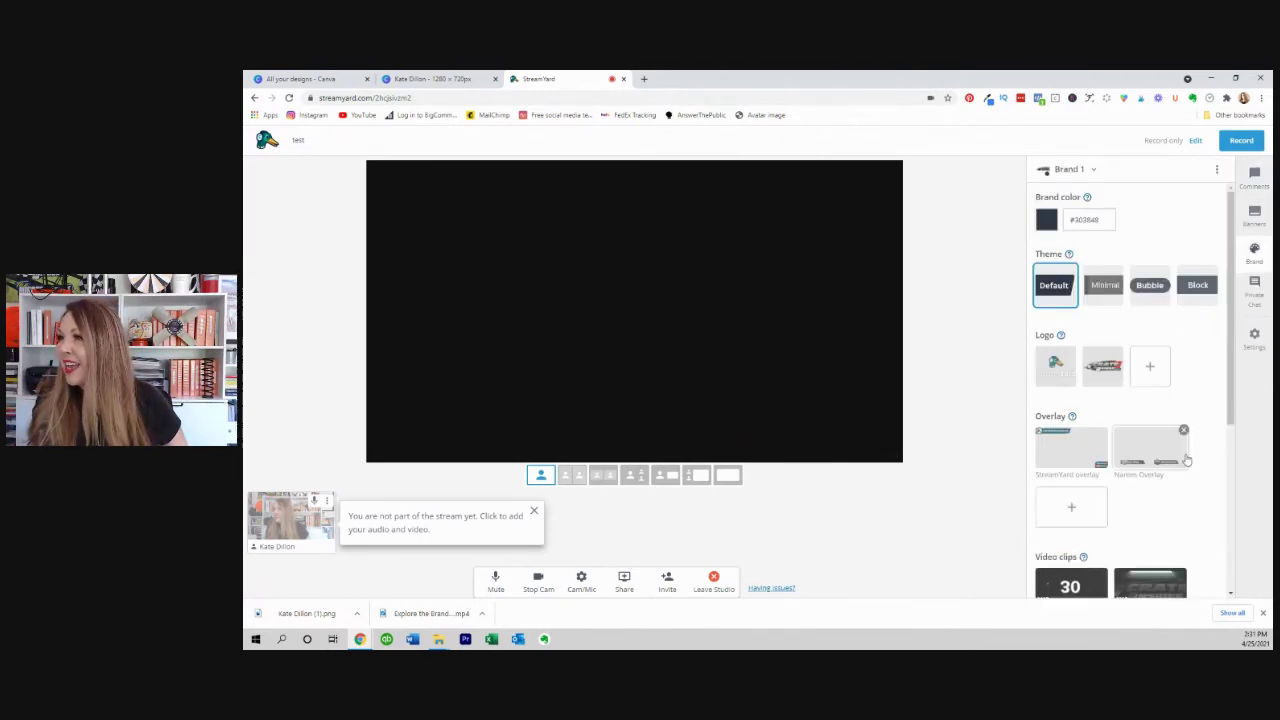
{"action": "left_click", "coordinate": [1071, 510]}
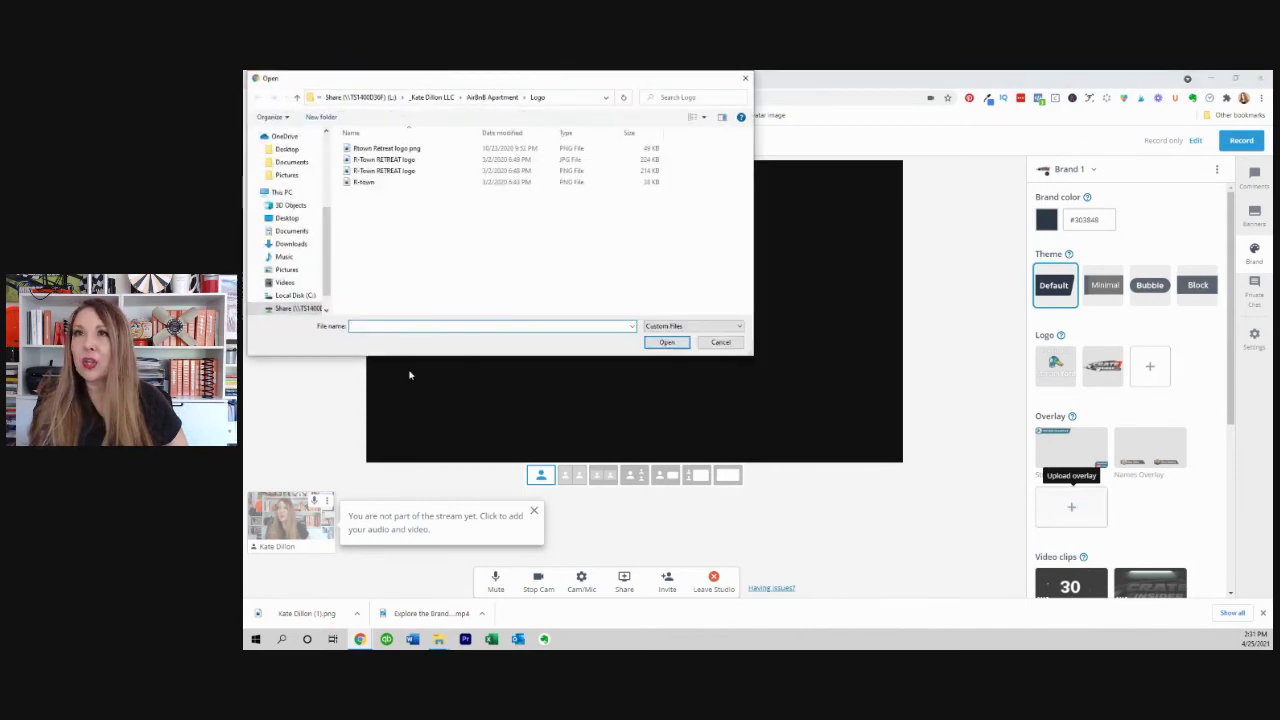
{"action": "left_click", "coordinate": [290, 309]}
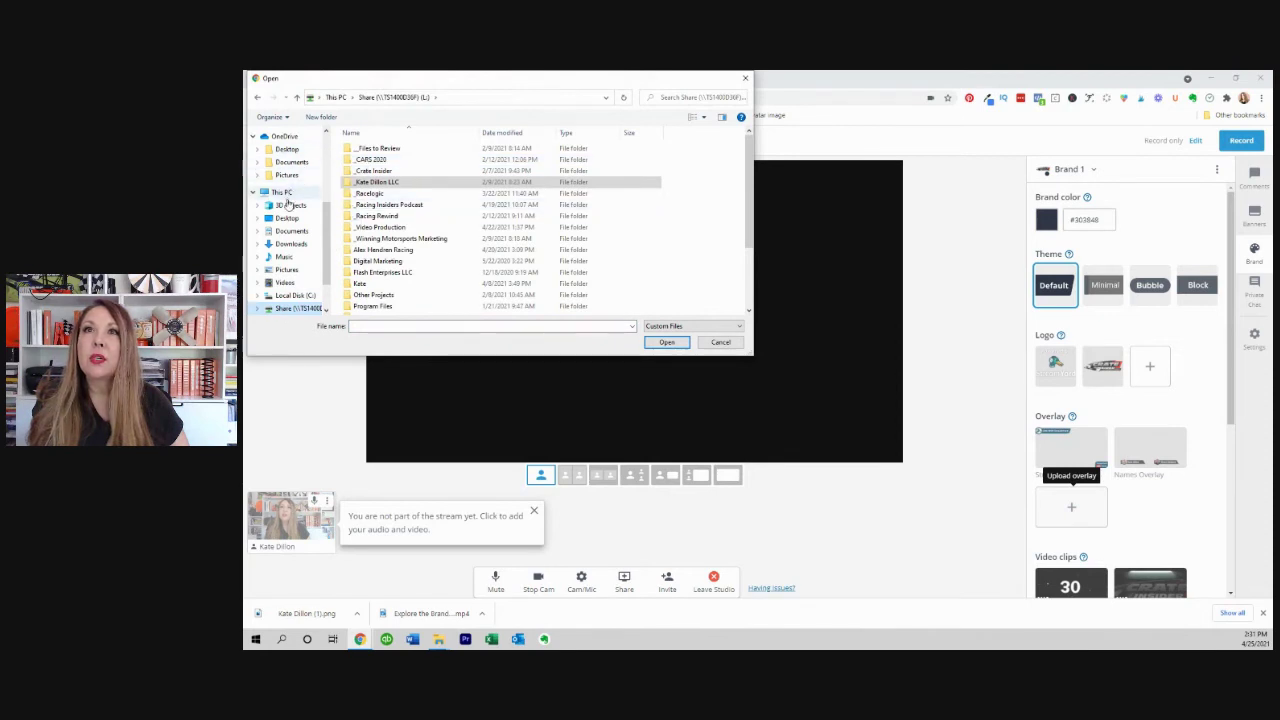
{"action": "left_click", "coordinate": [289, 244]}
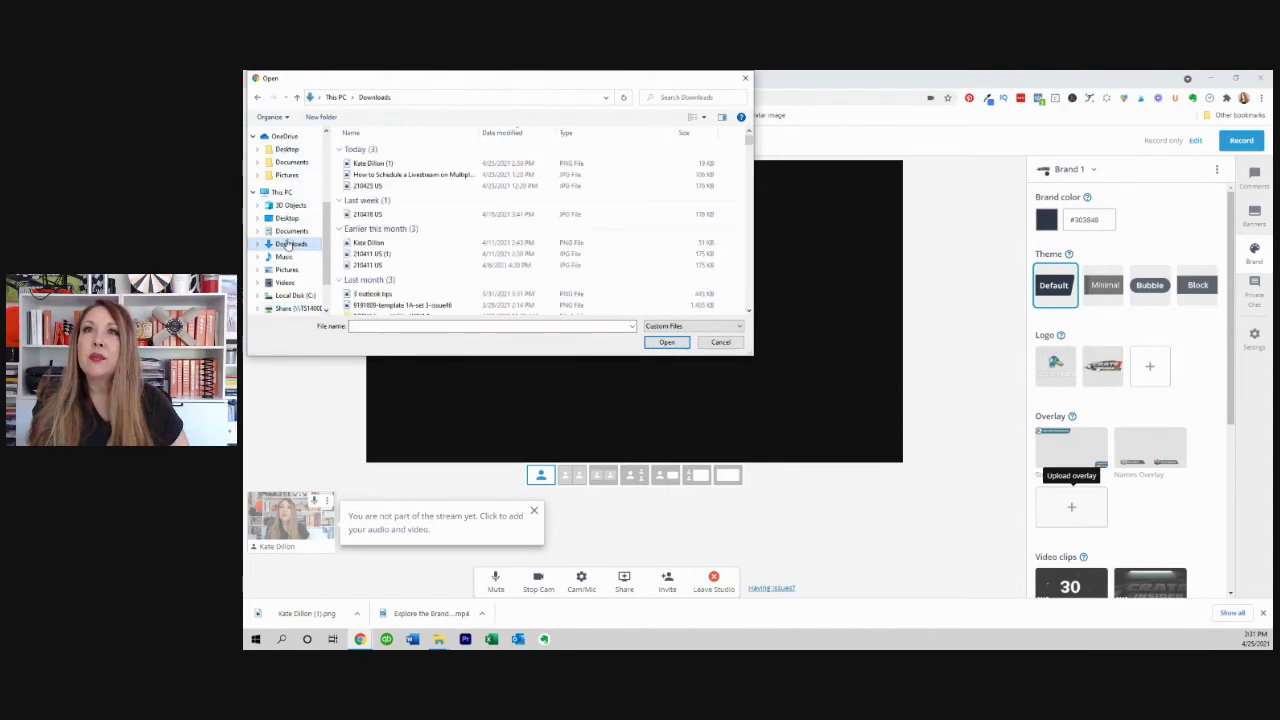
{"action": "double_click", "coordinate": [371, 165]}
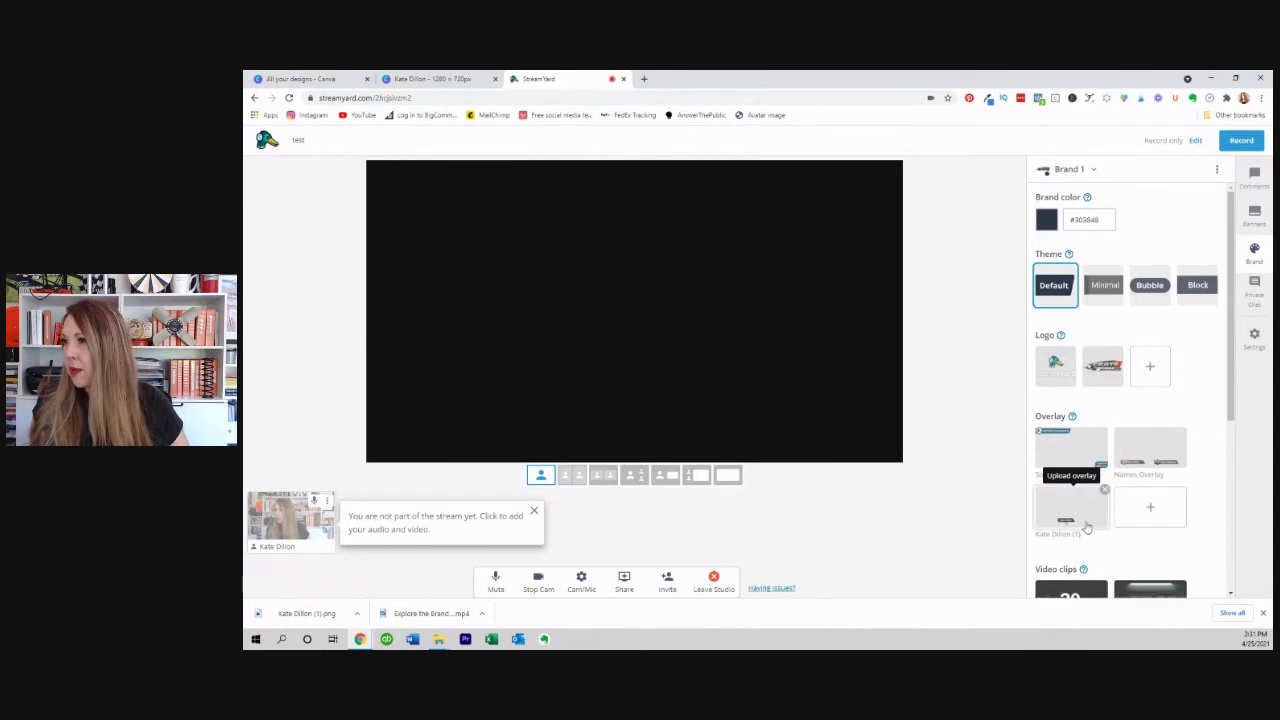
Put the camera on stage and show the name plate overlay over it.
{"action": "mouse_move", "coordinate": [1085, 533]}
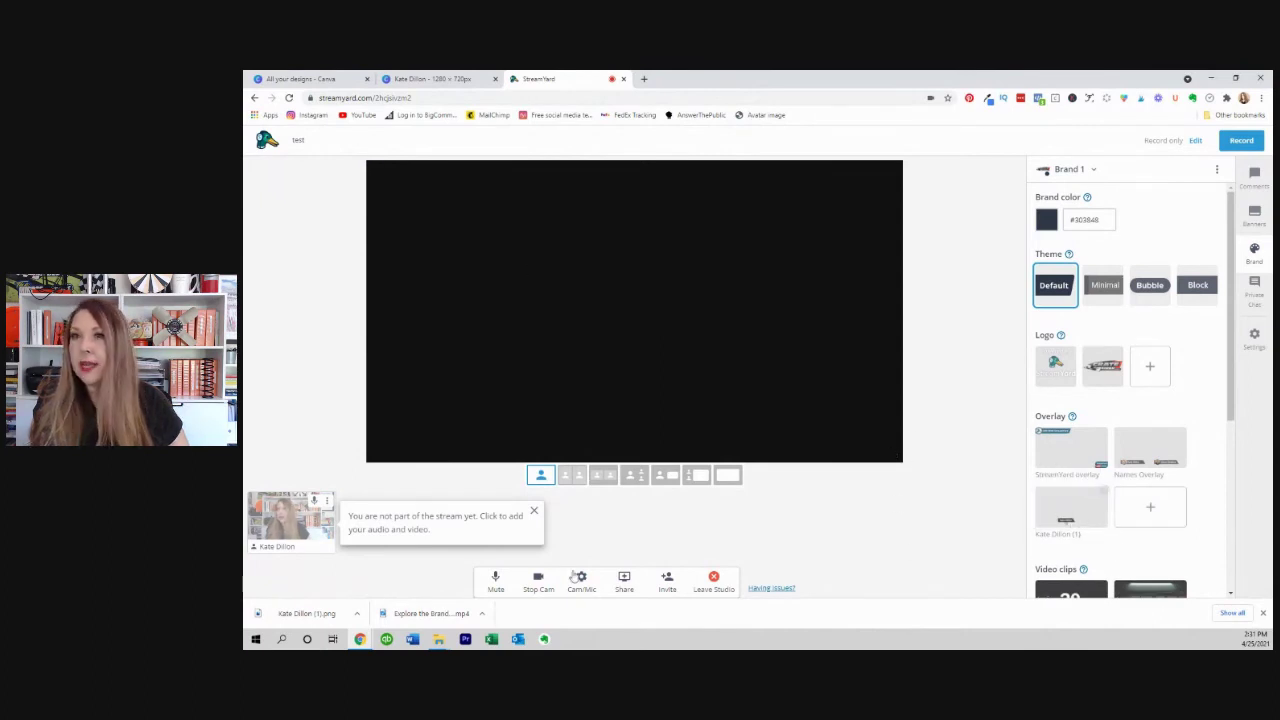
{"action": "left_click", "coordinate": [298, 525]}
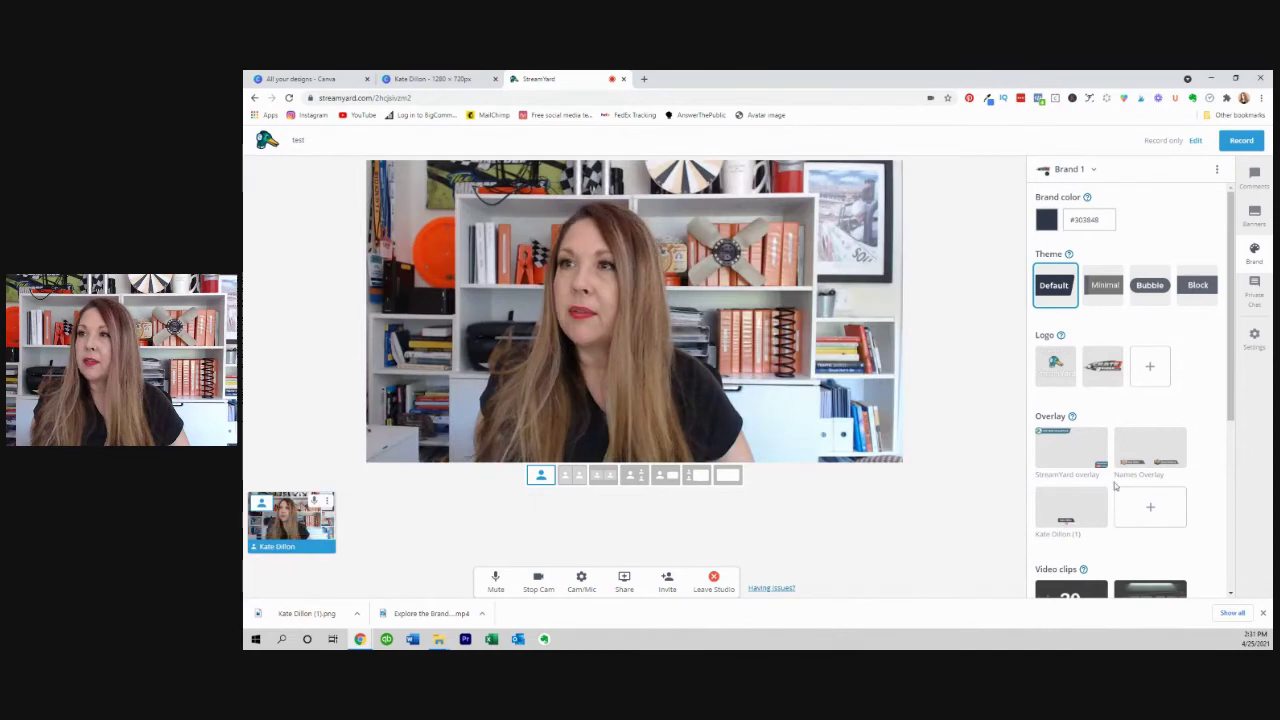
{"action": "left_click", "coordinate": [1067, 513]}
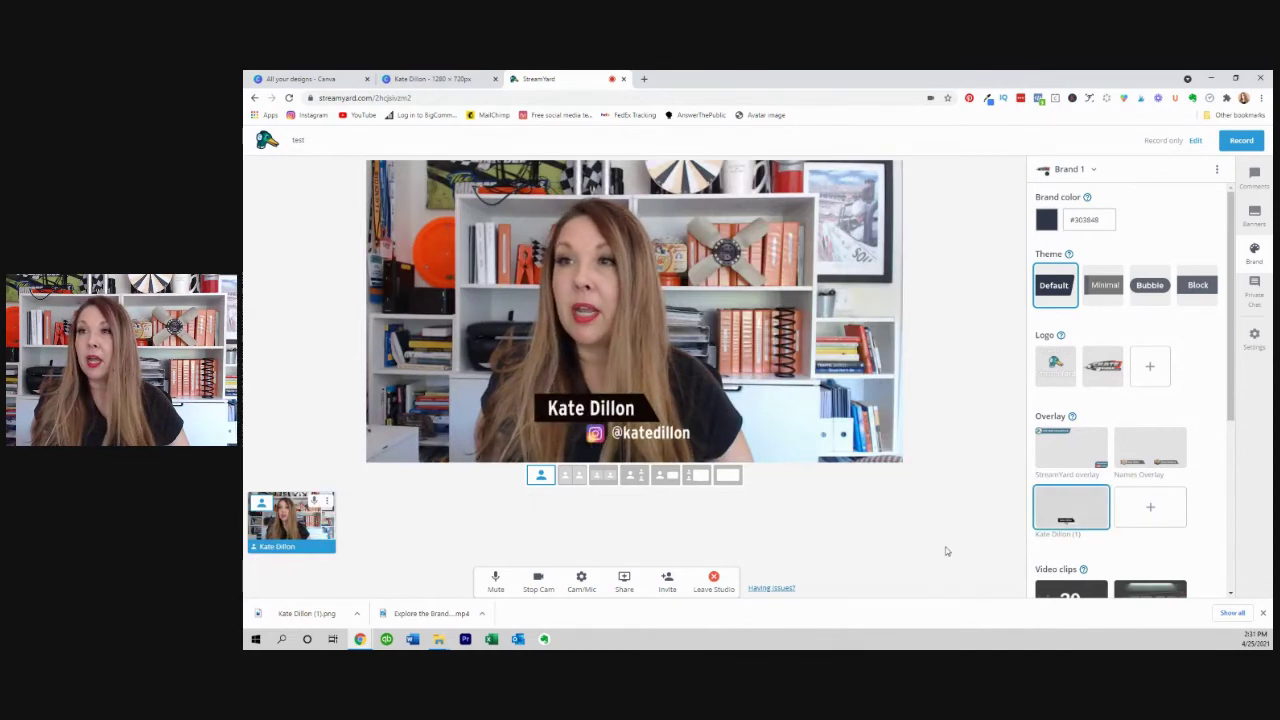